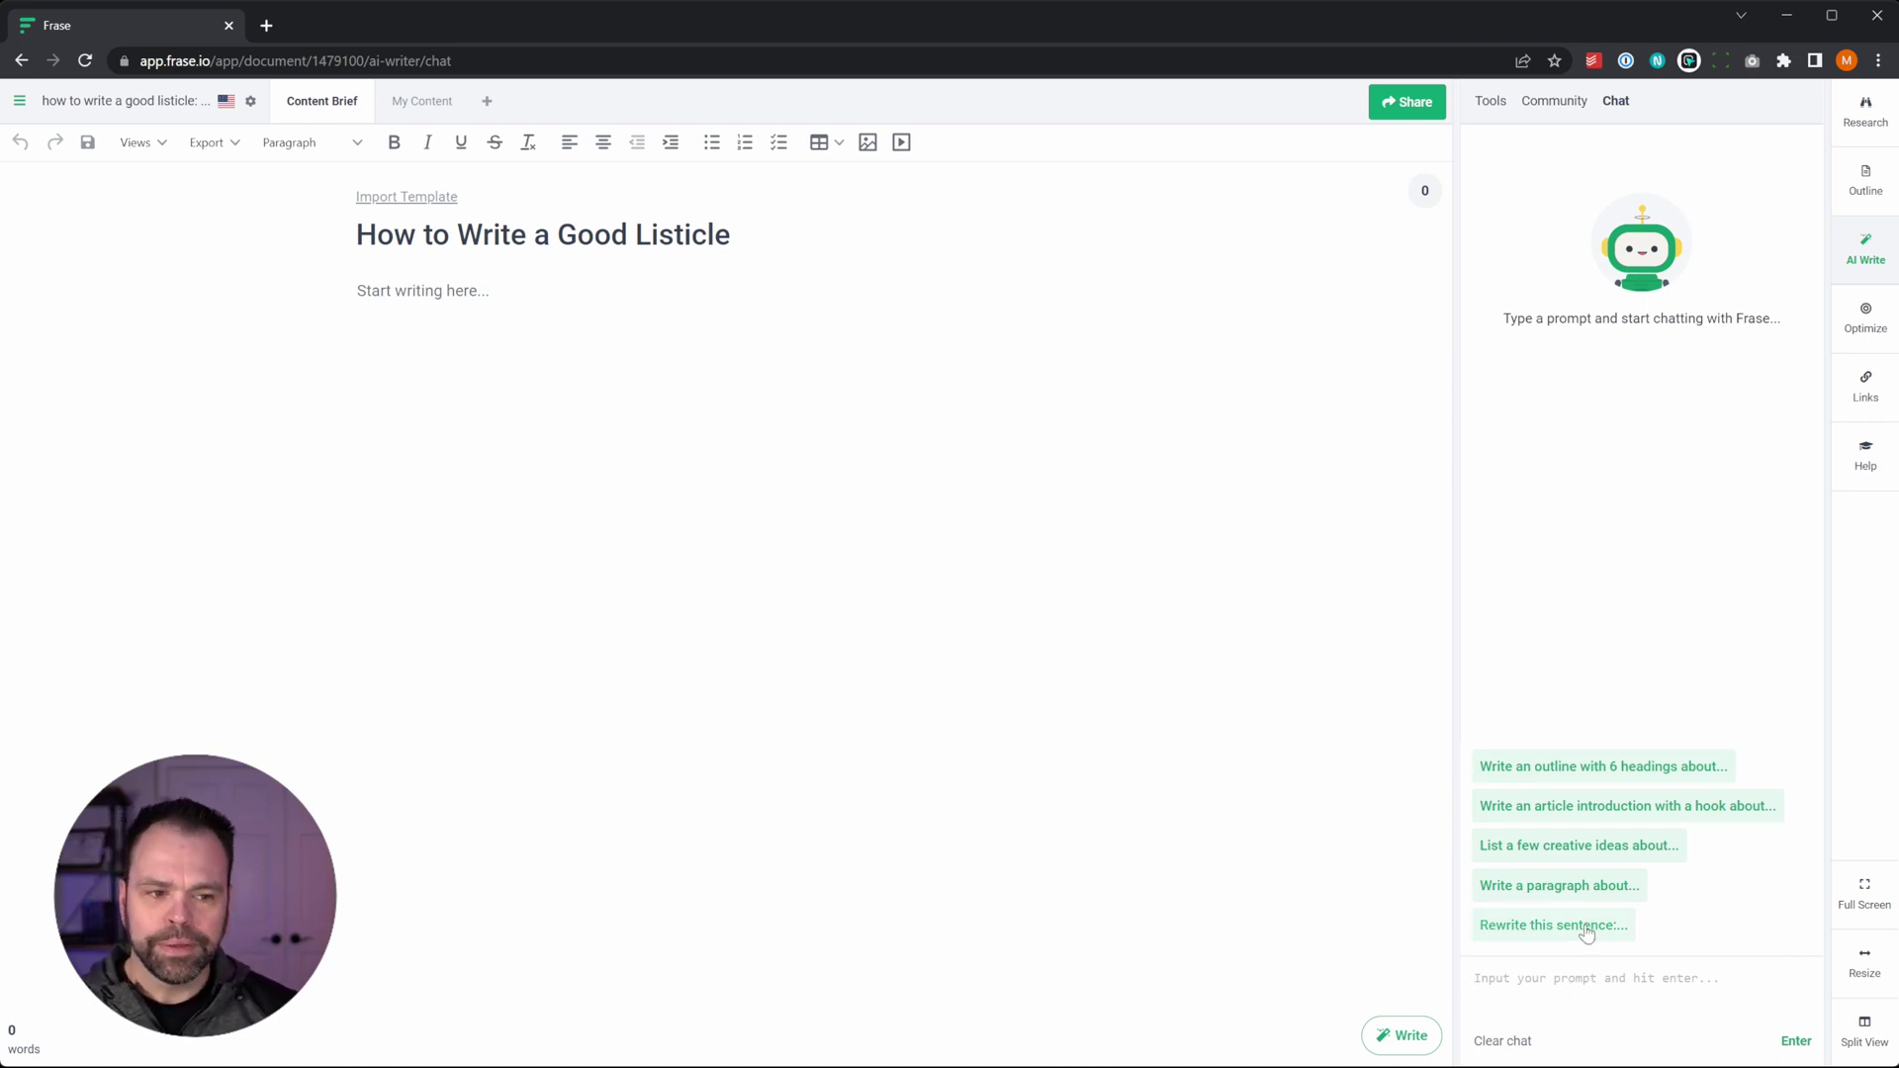
# - Ask the AI chat: "Write an outline with 6 headings about how to write a good listicle."
pyautogui.click(1549, 994)
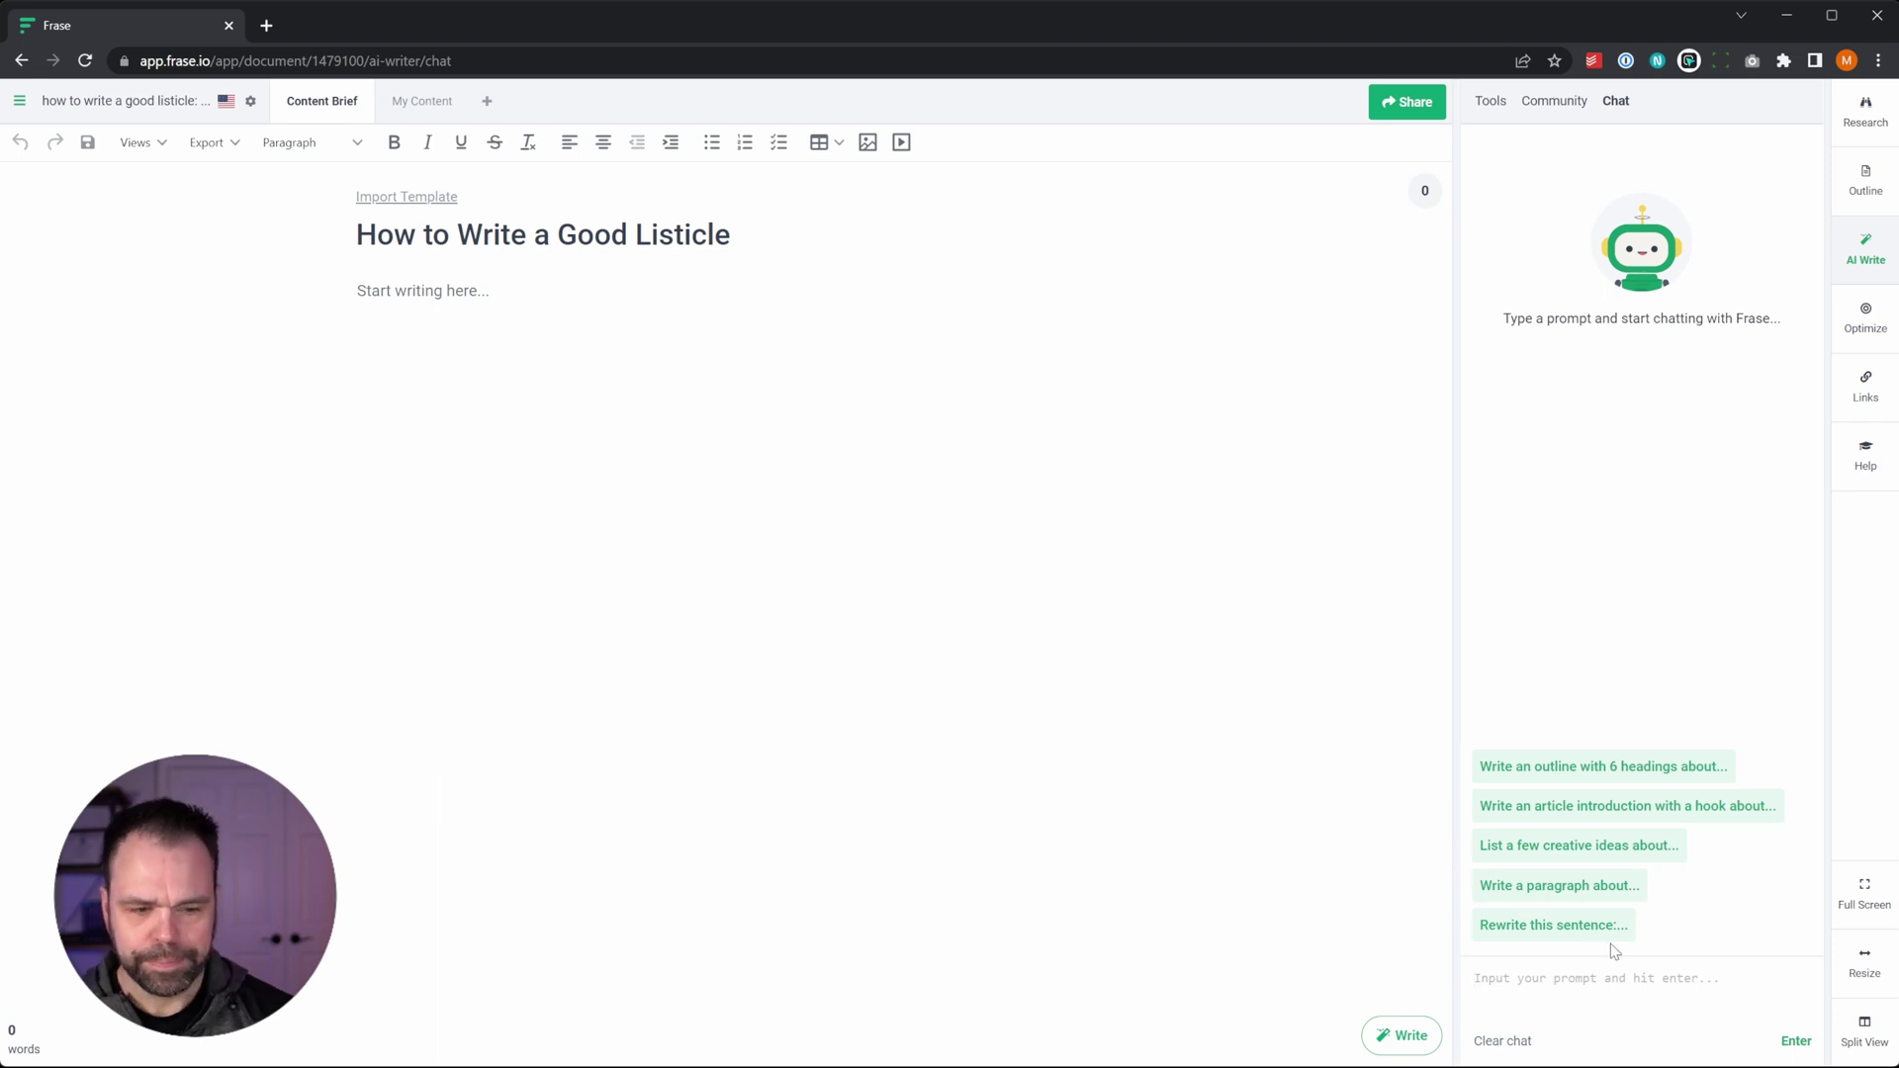
pyautogui.write('Write an')
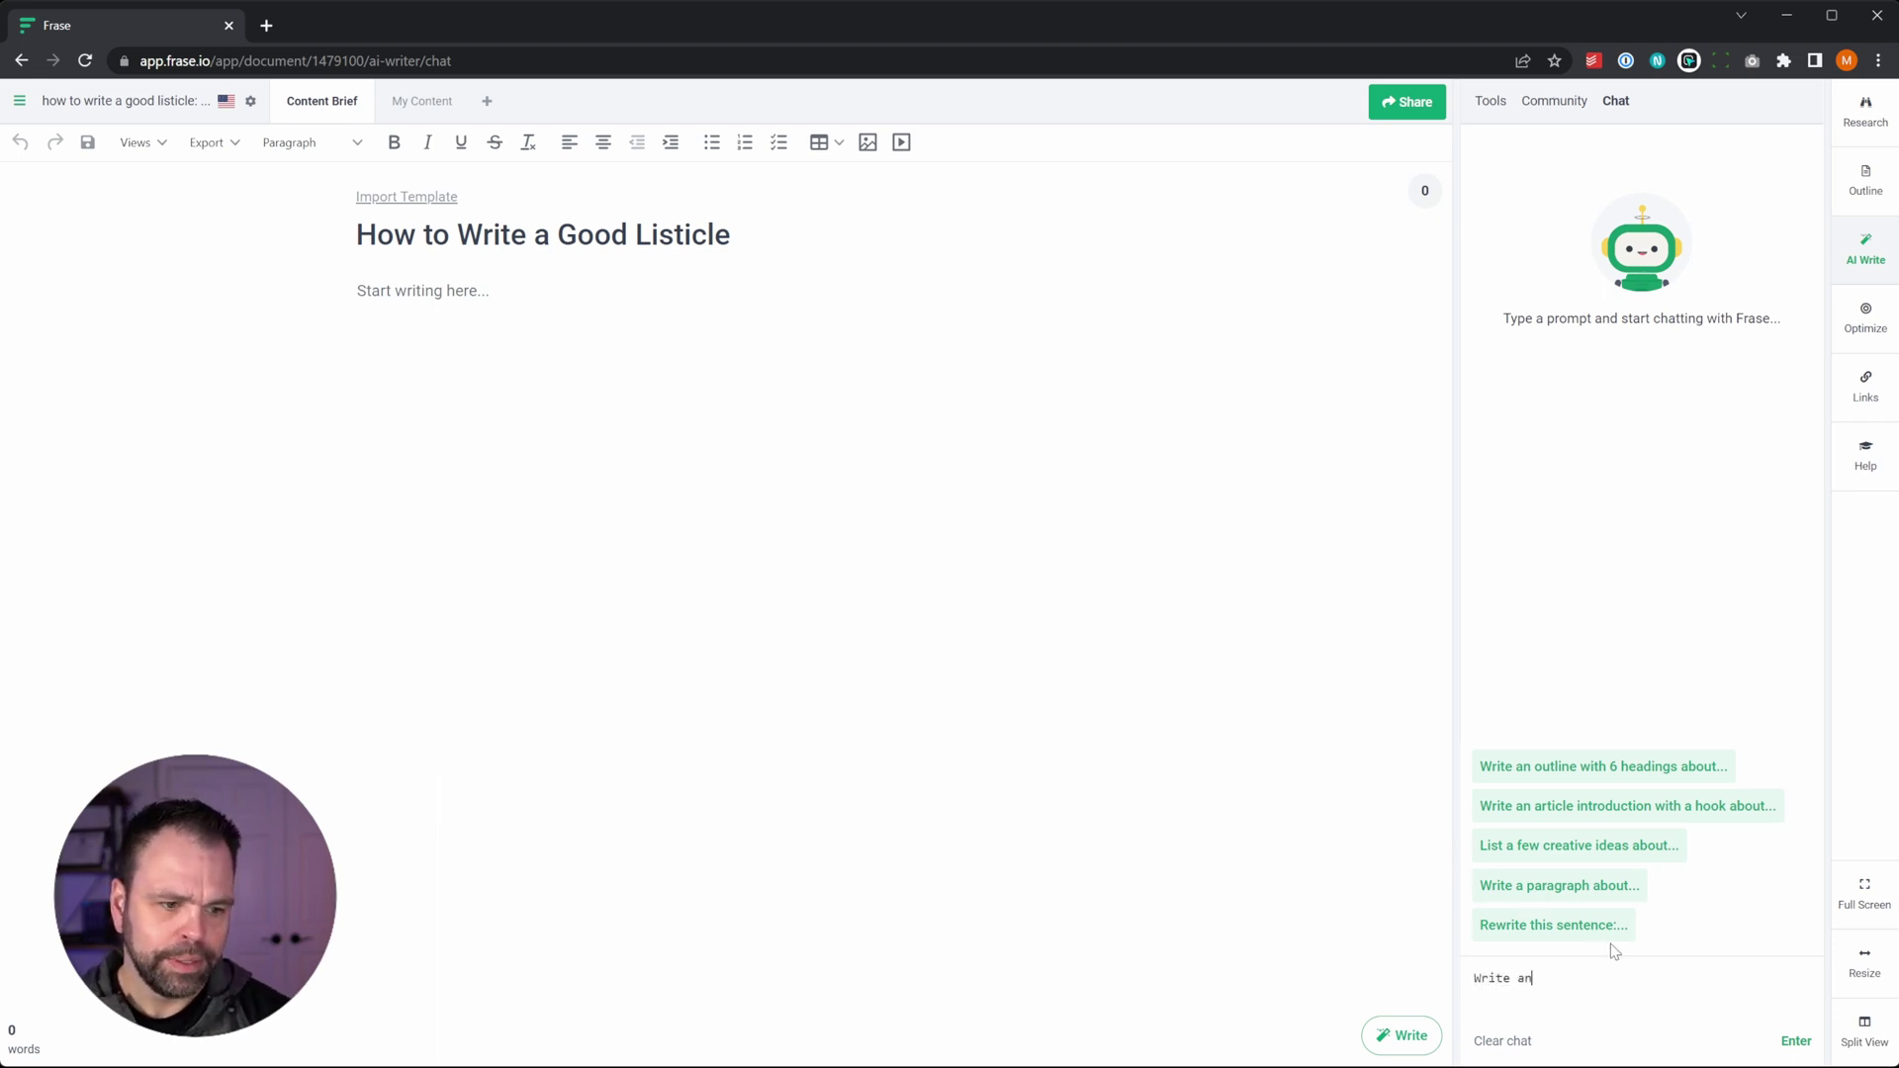
pyautogui.write(' outline with 6 h')
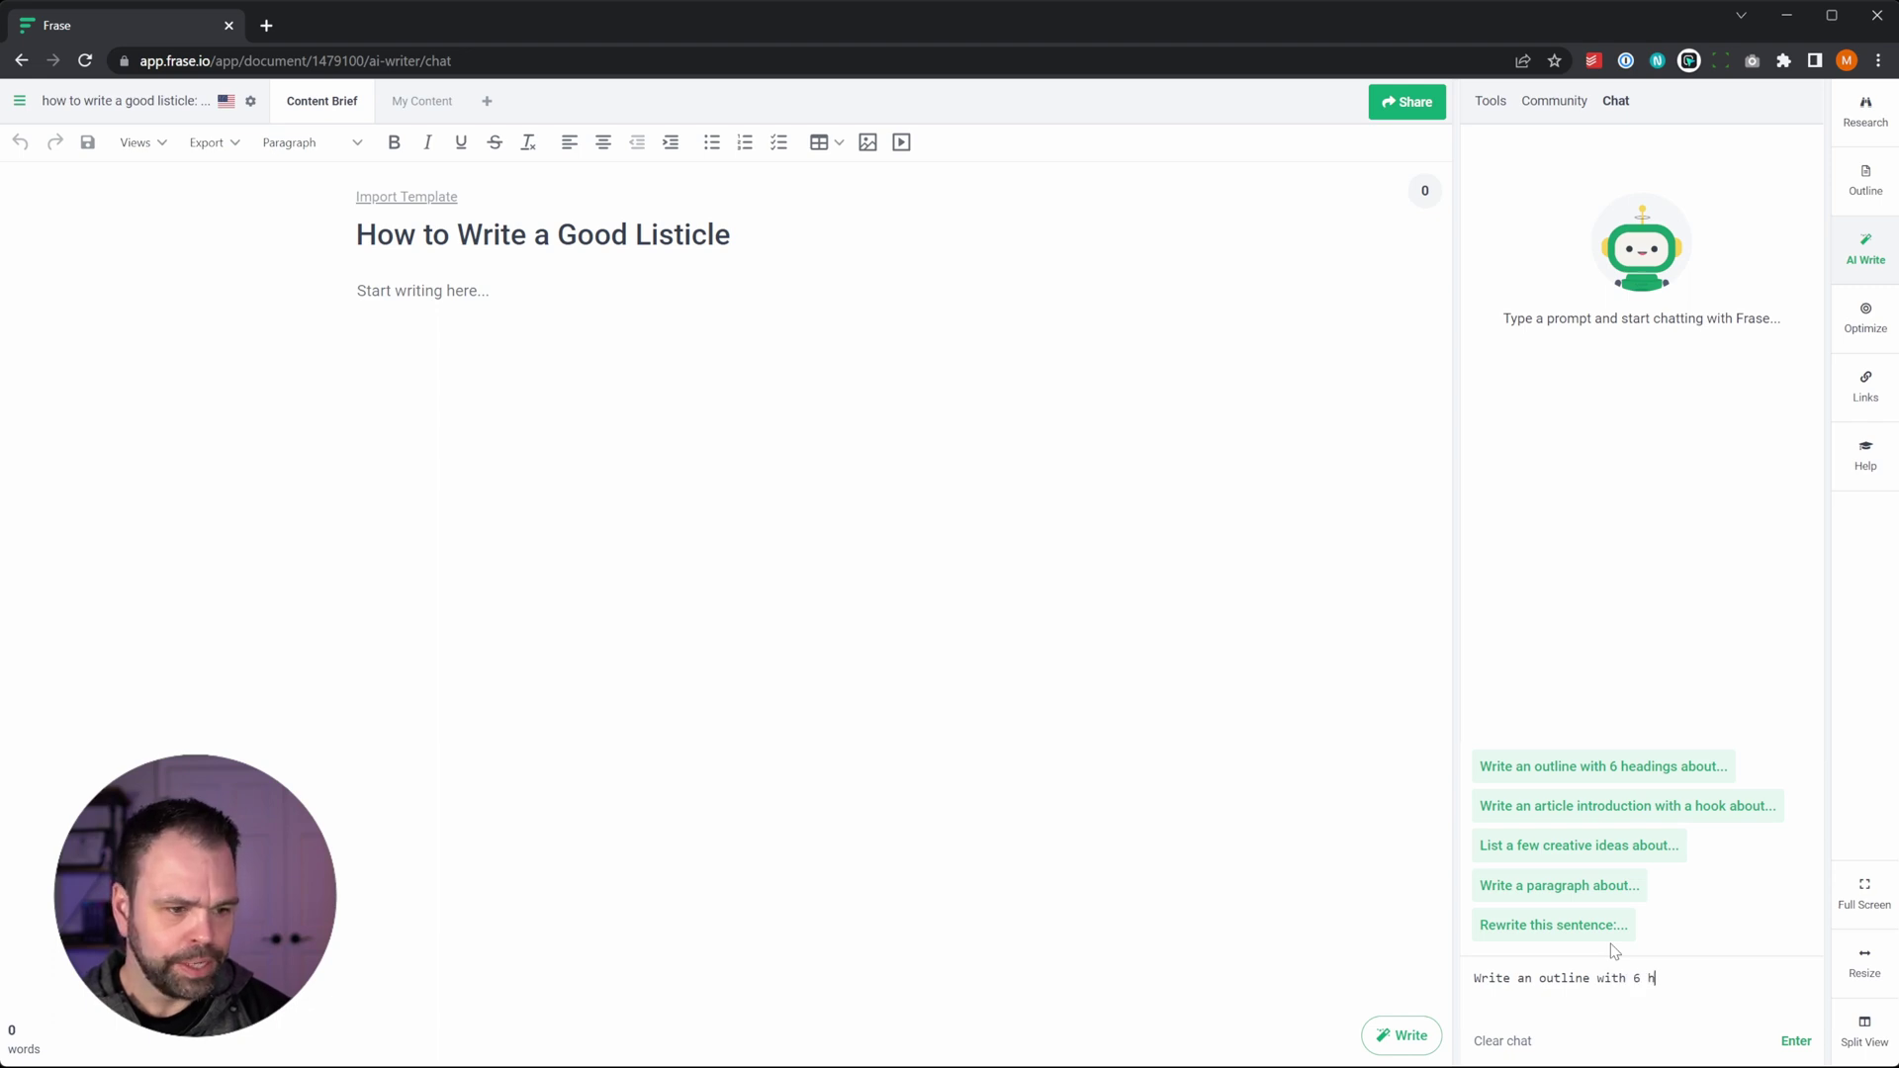
pyautogui.write('eadings about how to writ')
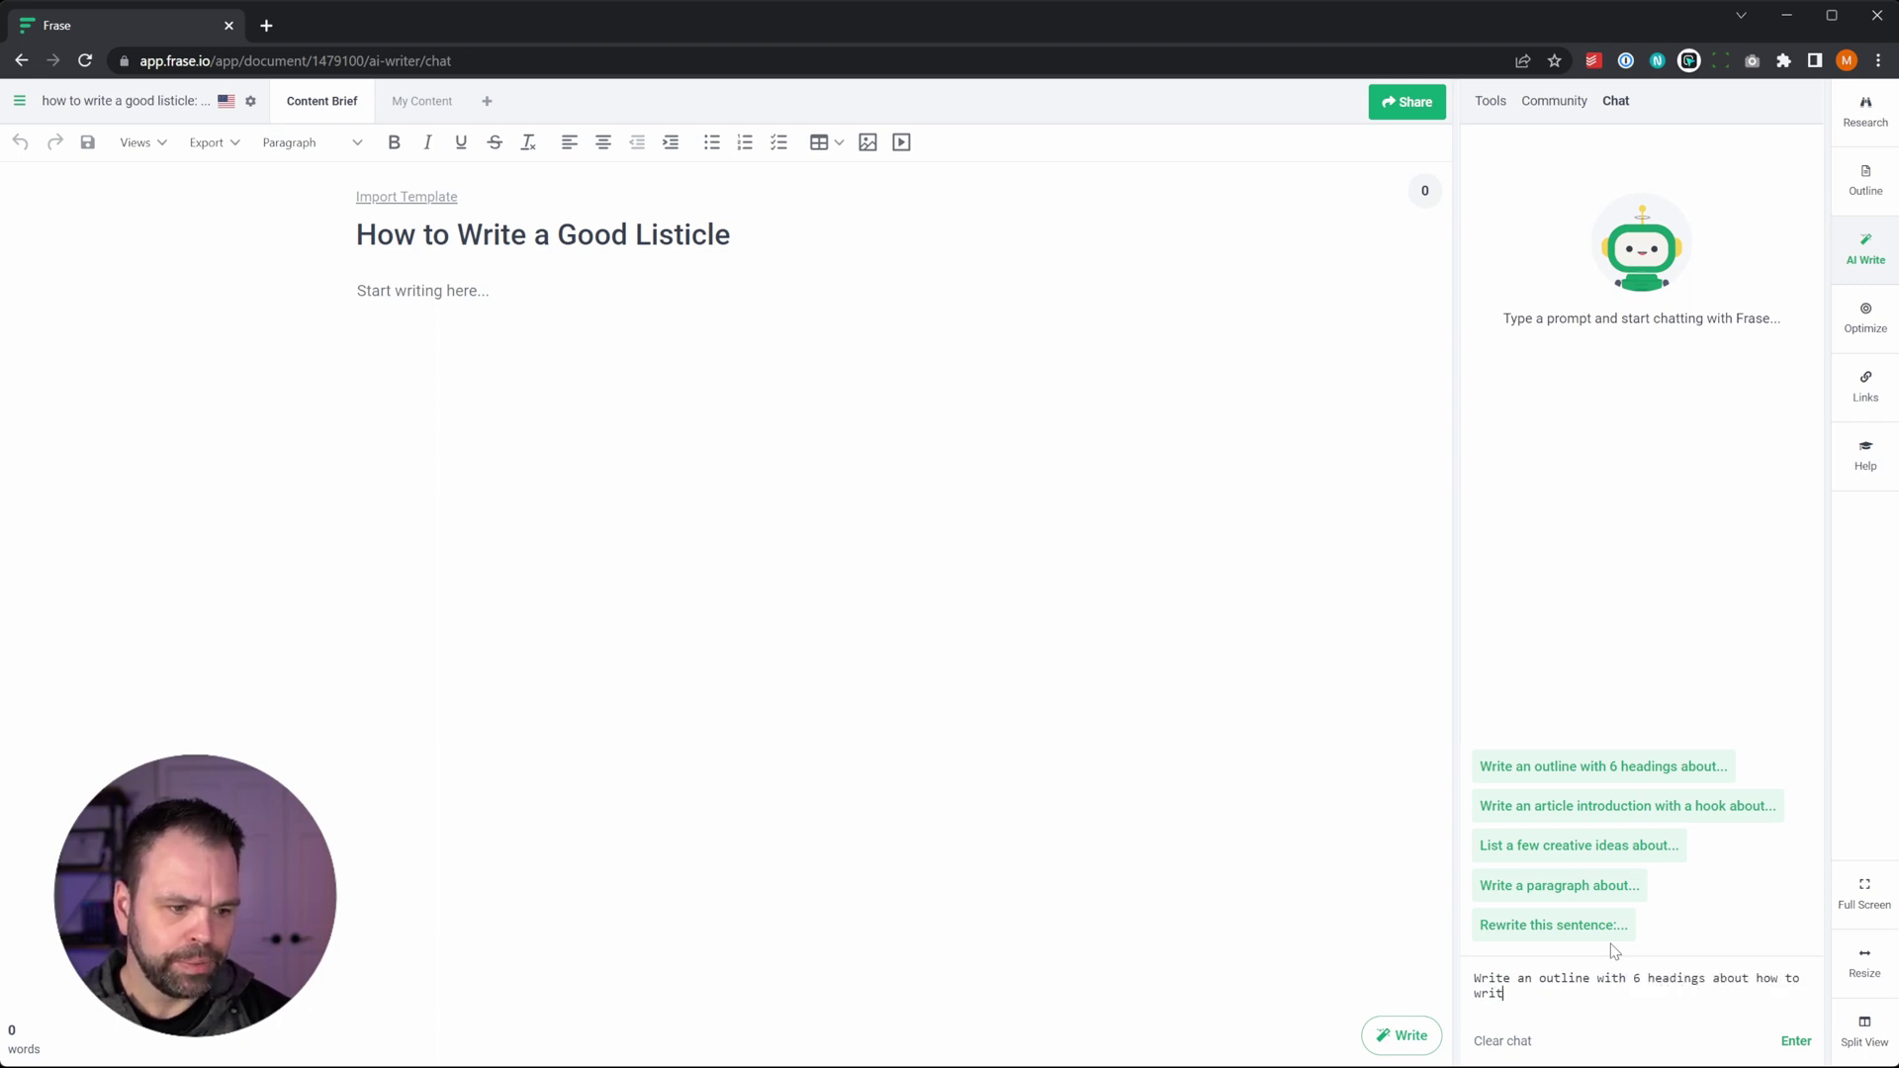
pyautogui.write('e a good listicle.')
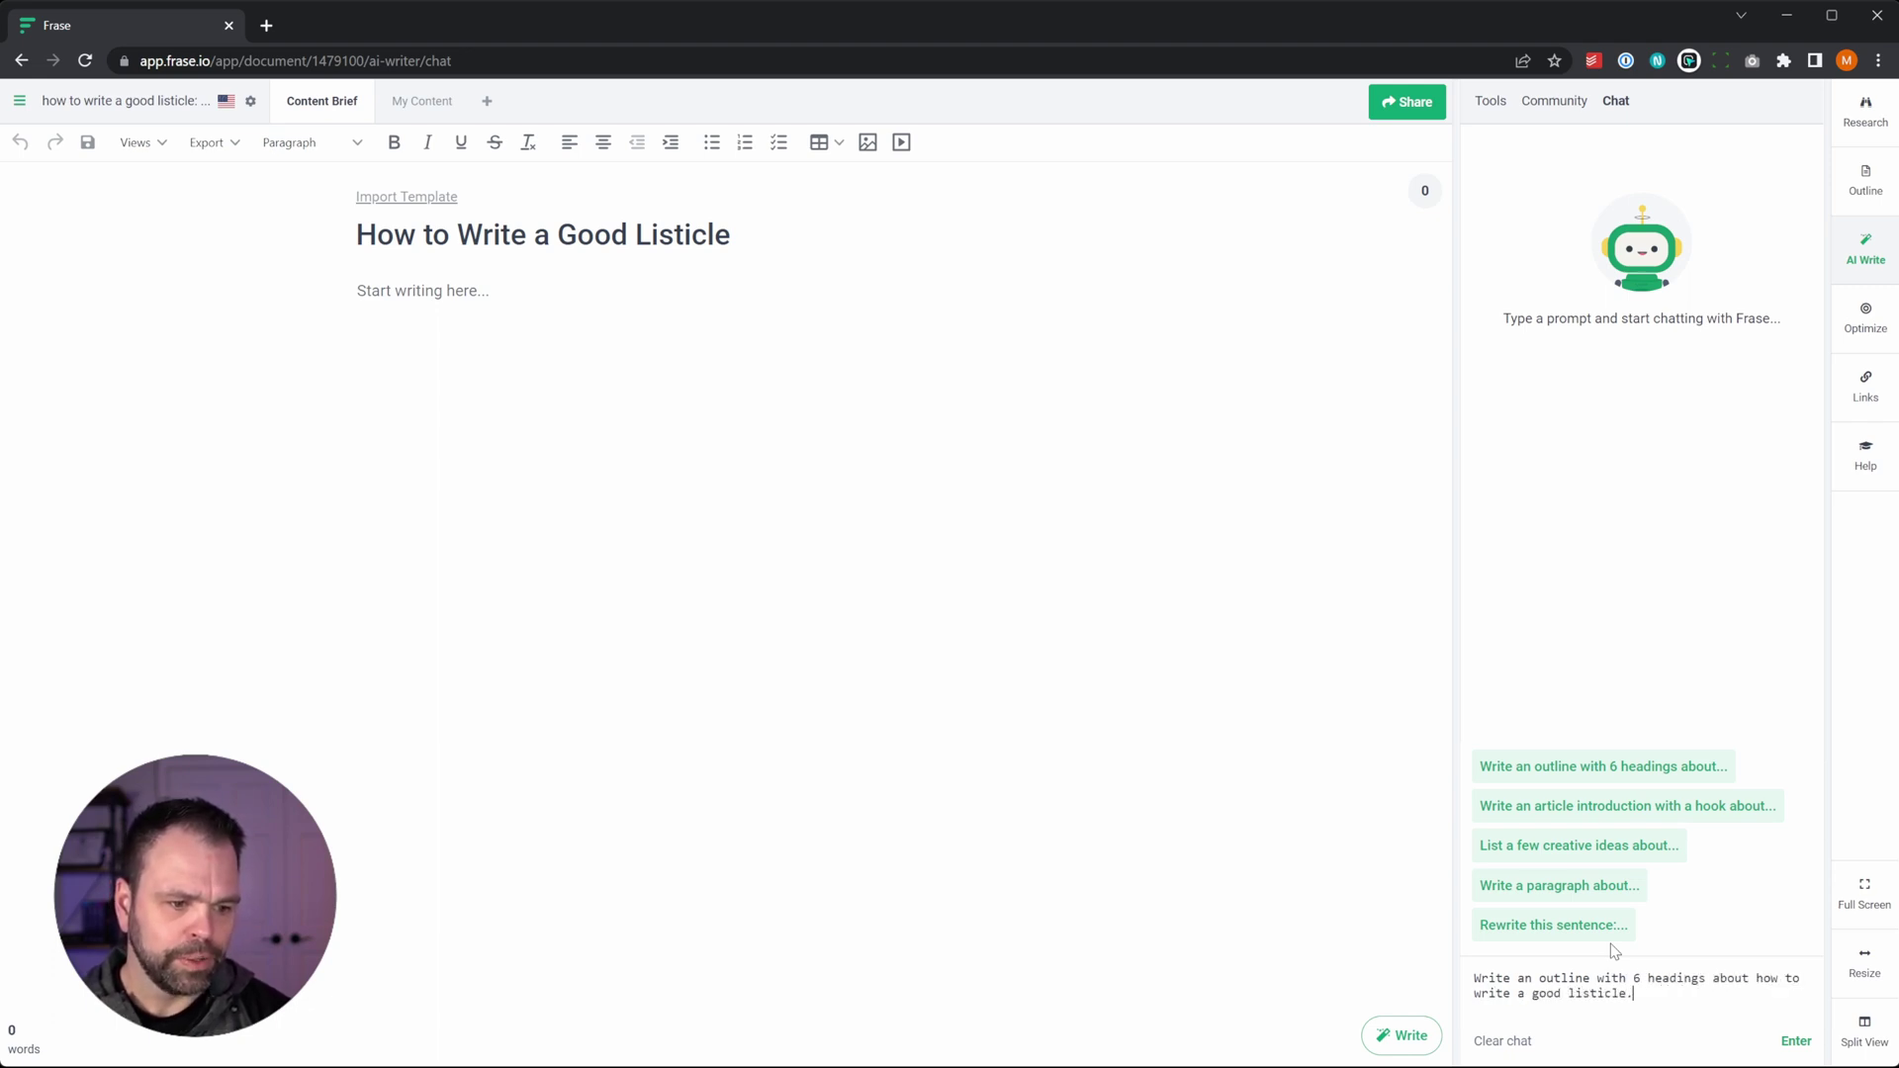
pyautogui.click(1795, 1040)
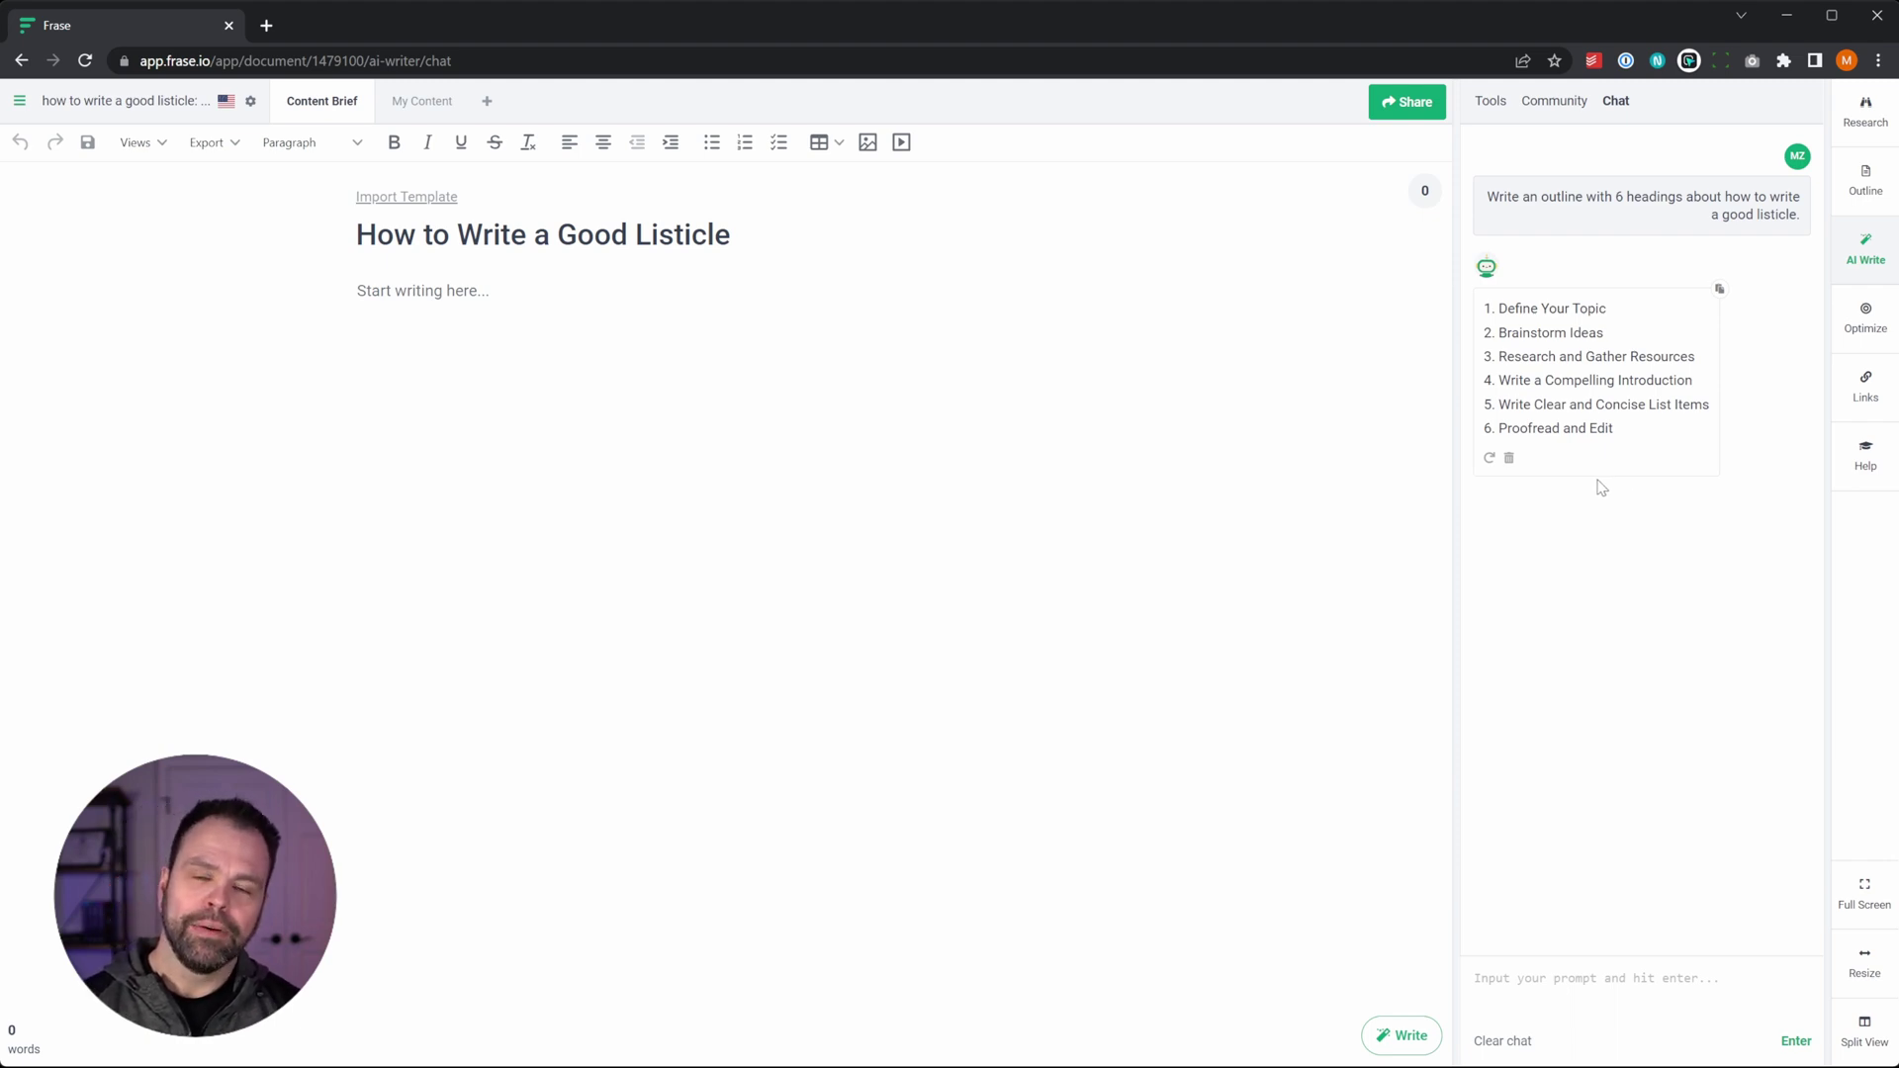
# - Ask the AI chat: "Write an introduction for an article about how to write a good listicle."
pyautogui.click(1669, 977)
pyautogui.write('Write an ii')
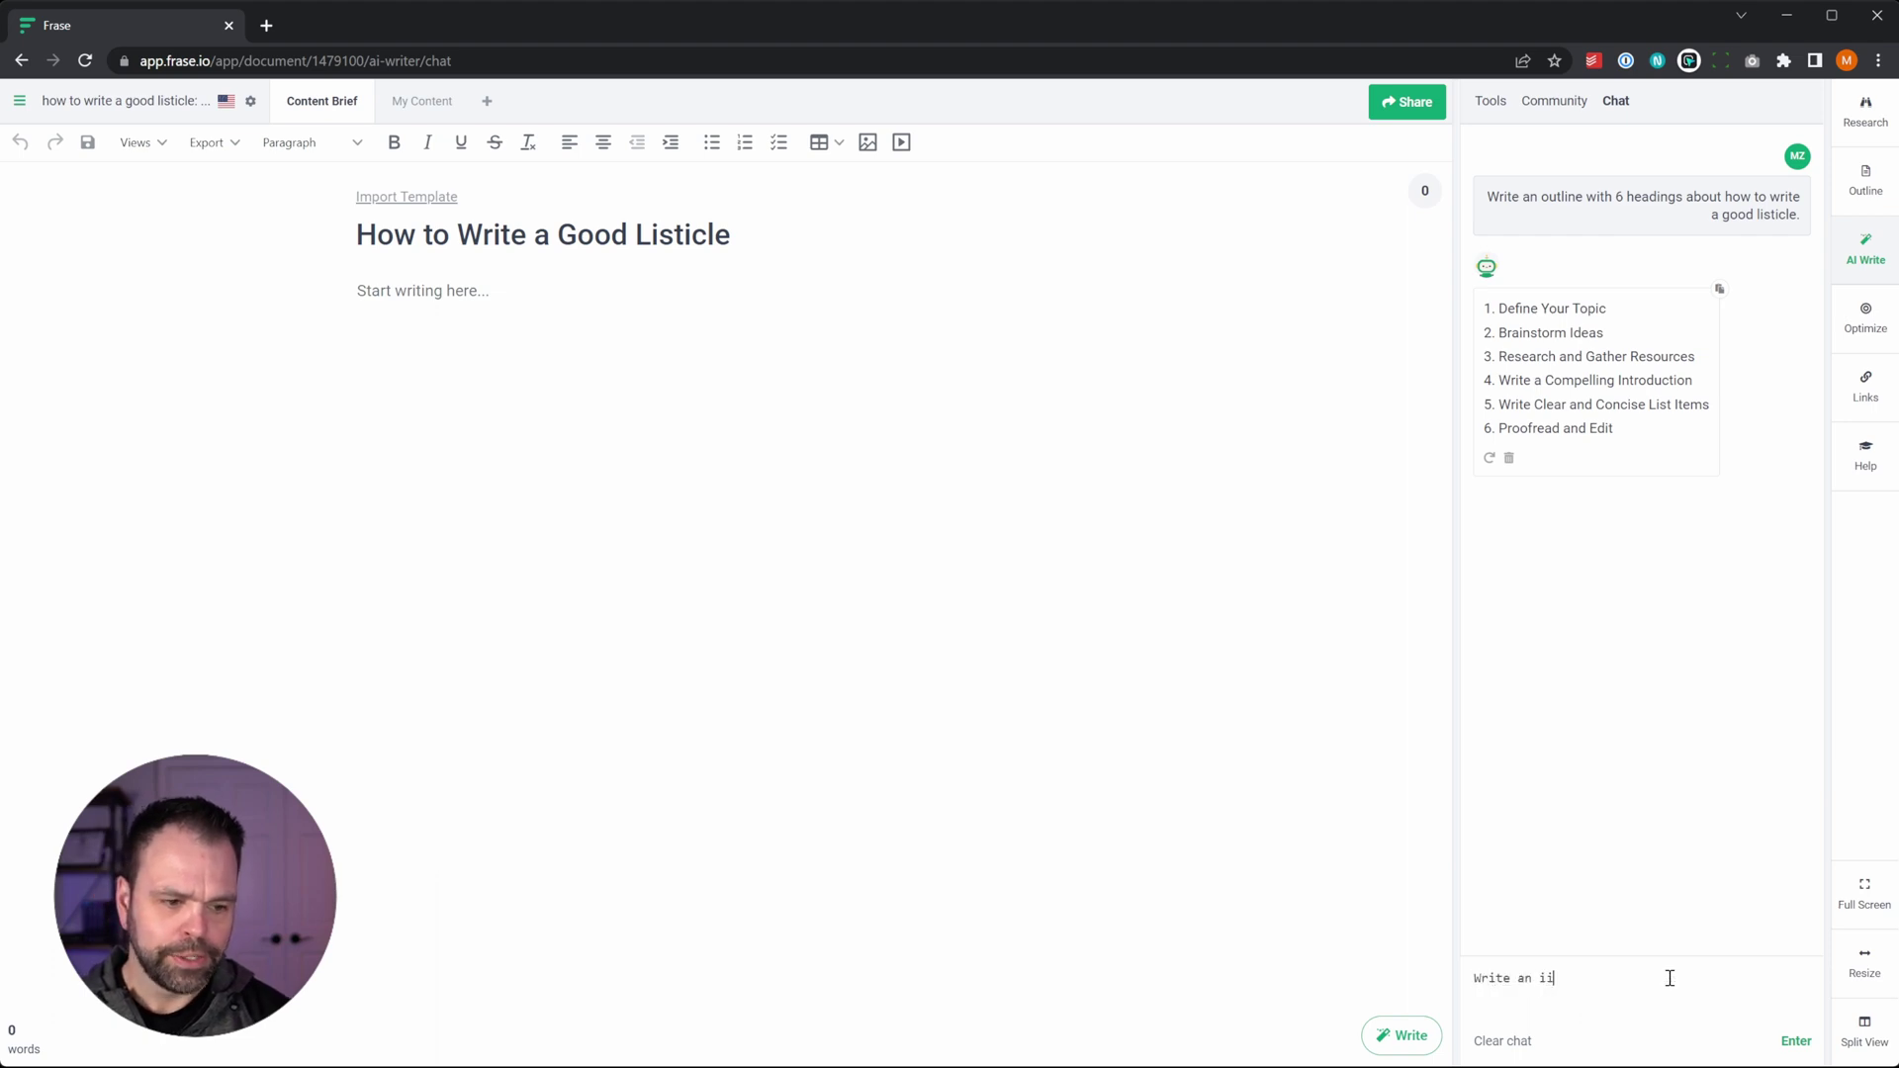
pyautogui.press('BackSpace')
pyautogui.write('ntroduc')
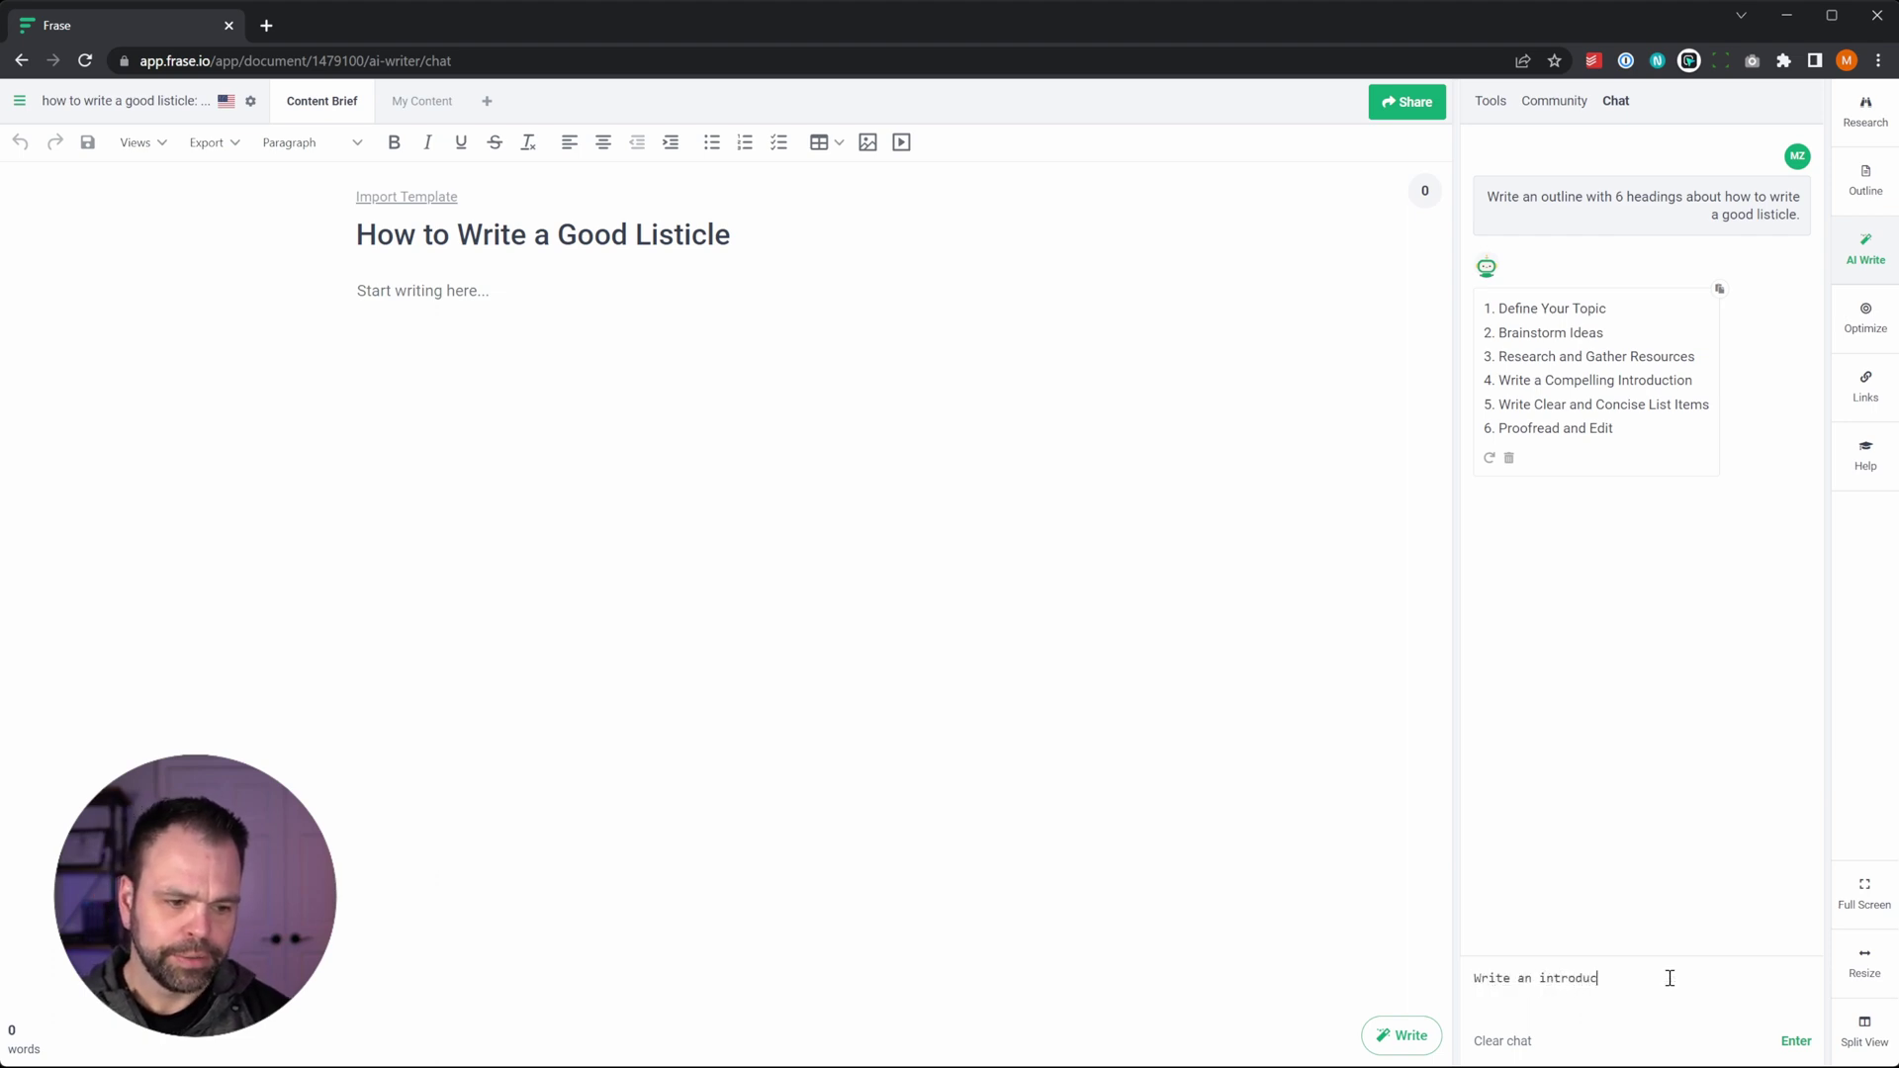
pyautogui.write('tion for an article a')
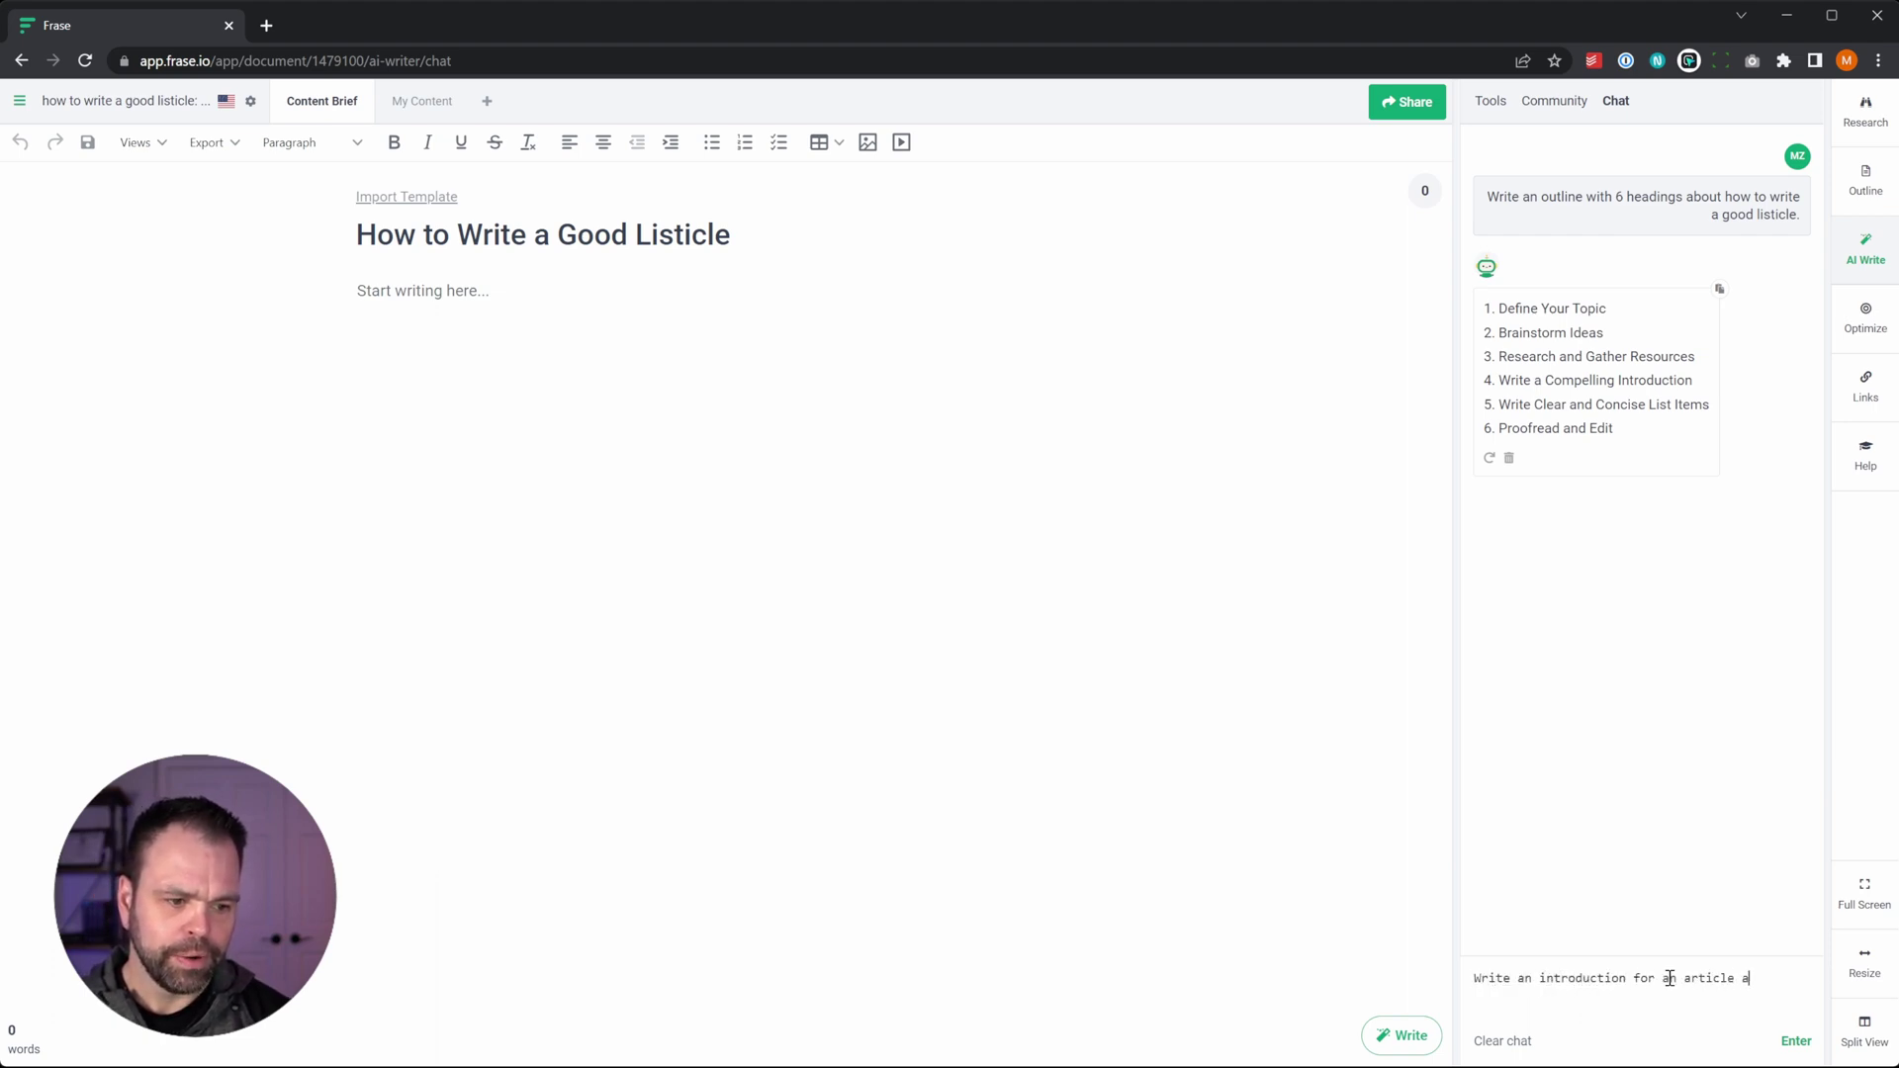
pyautogui.write('bout how to write a good listicle.')
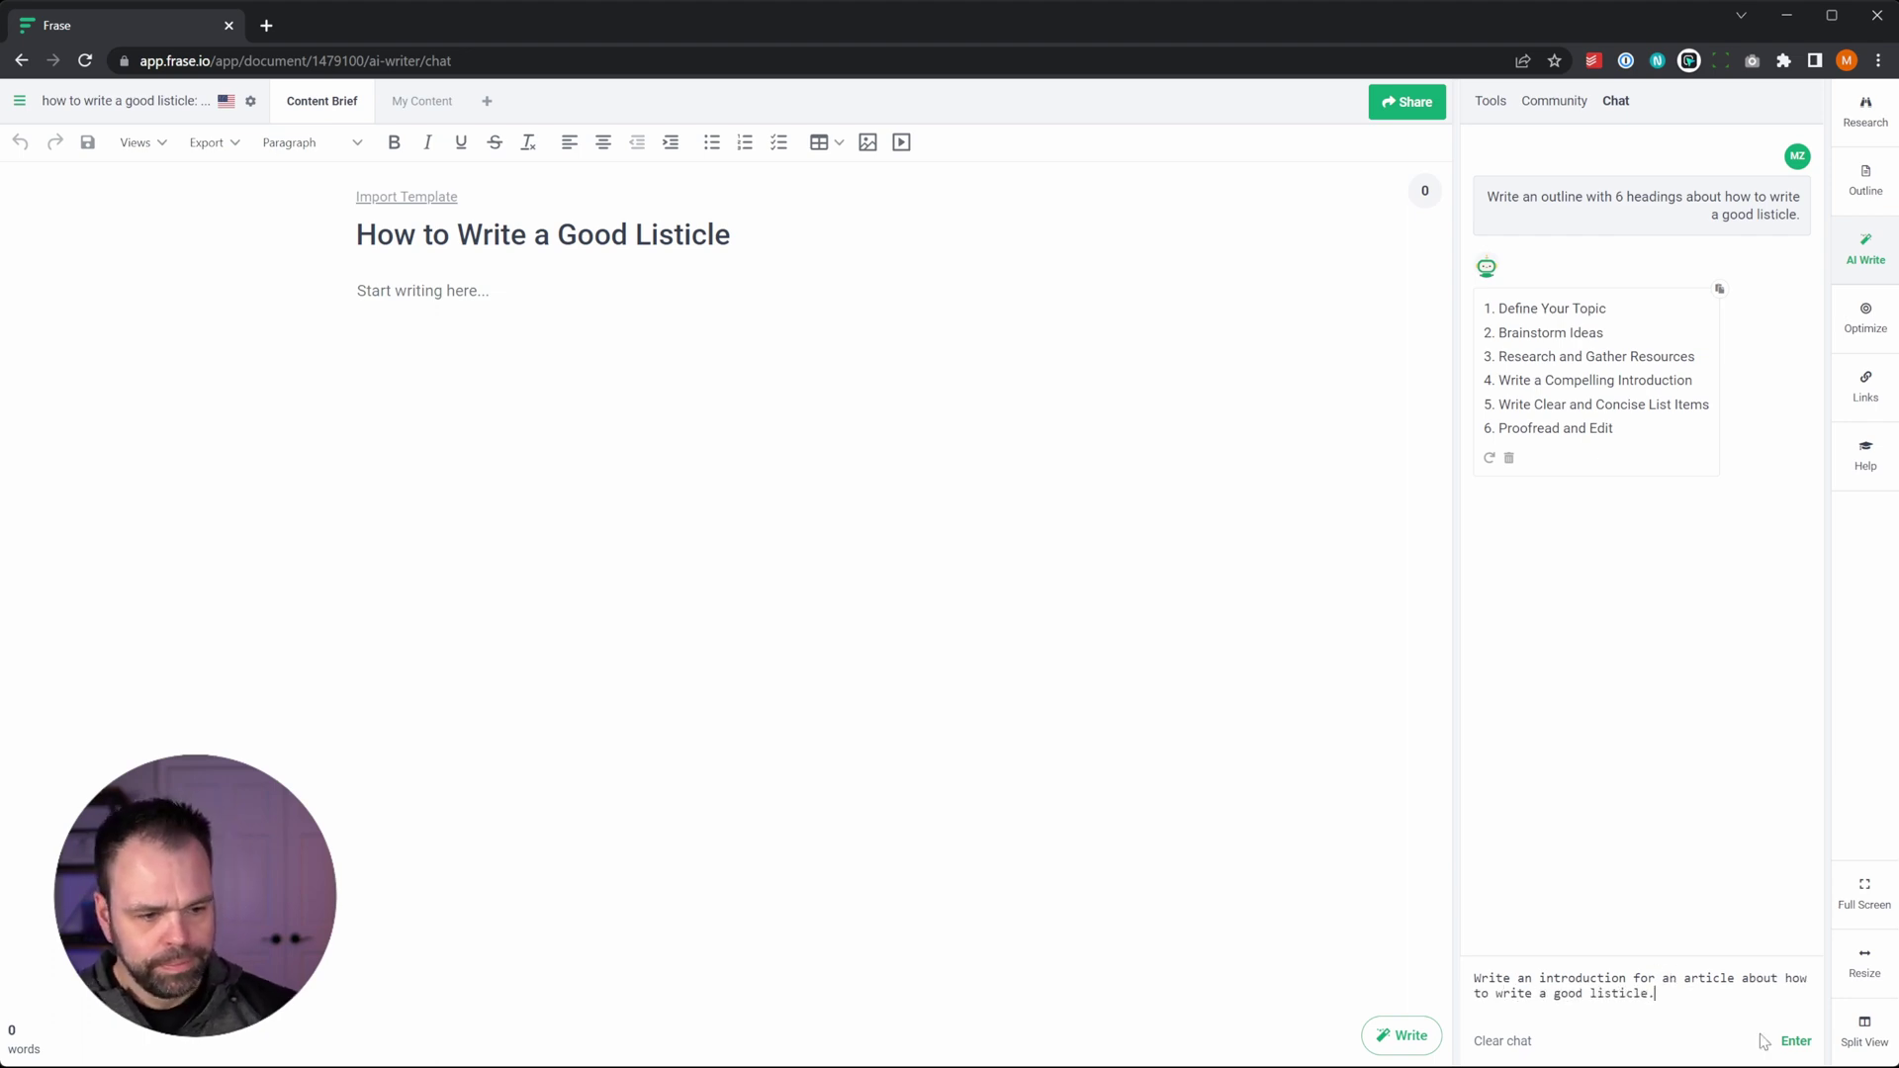
pyautogui.click(1796, 1041)
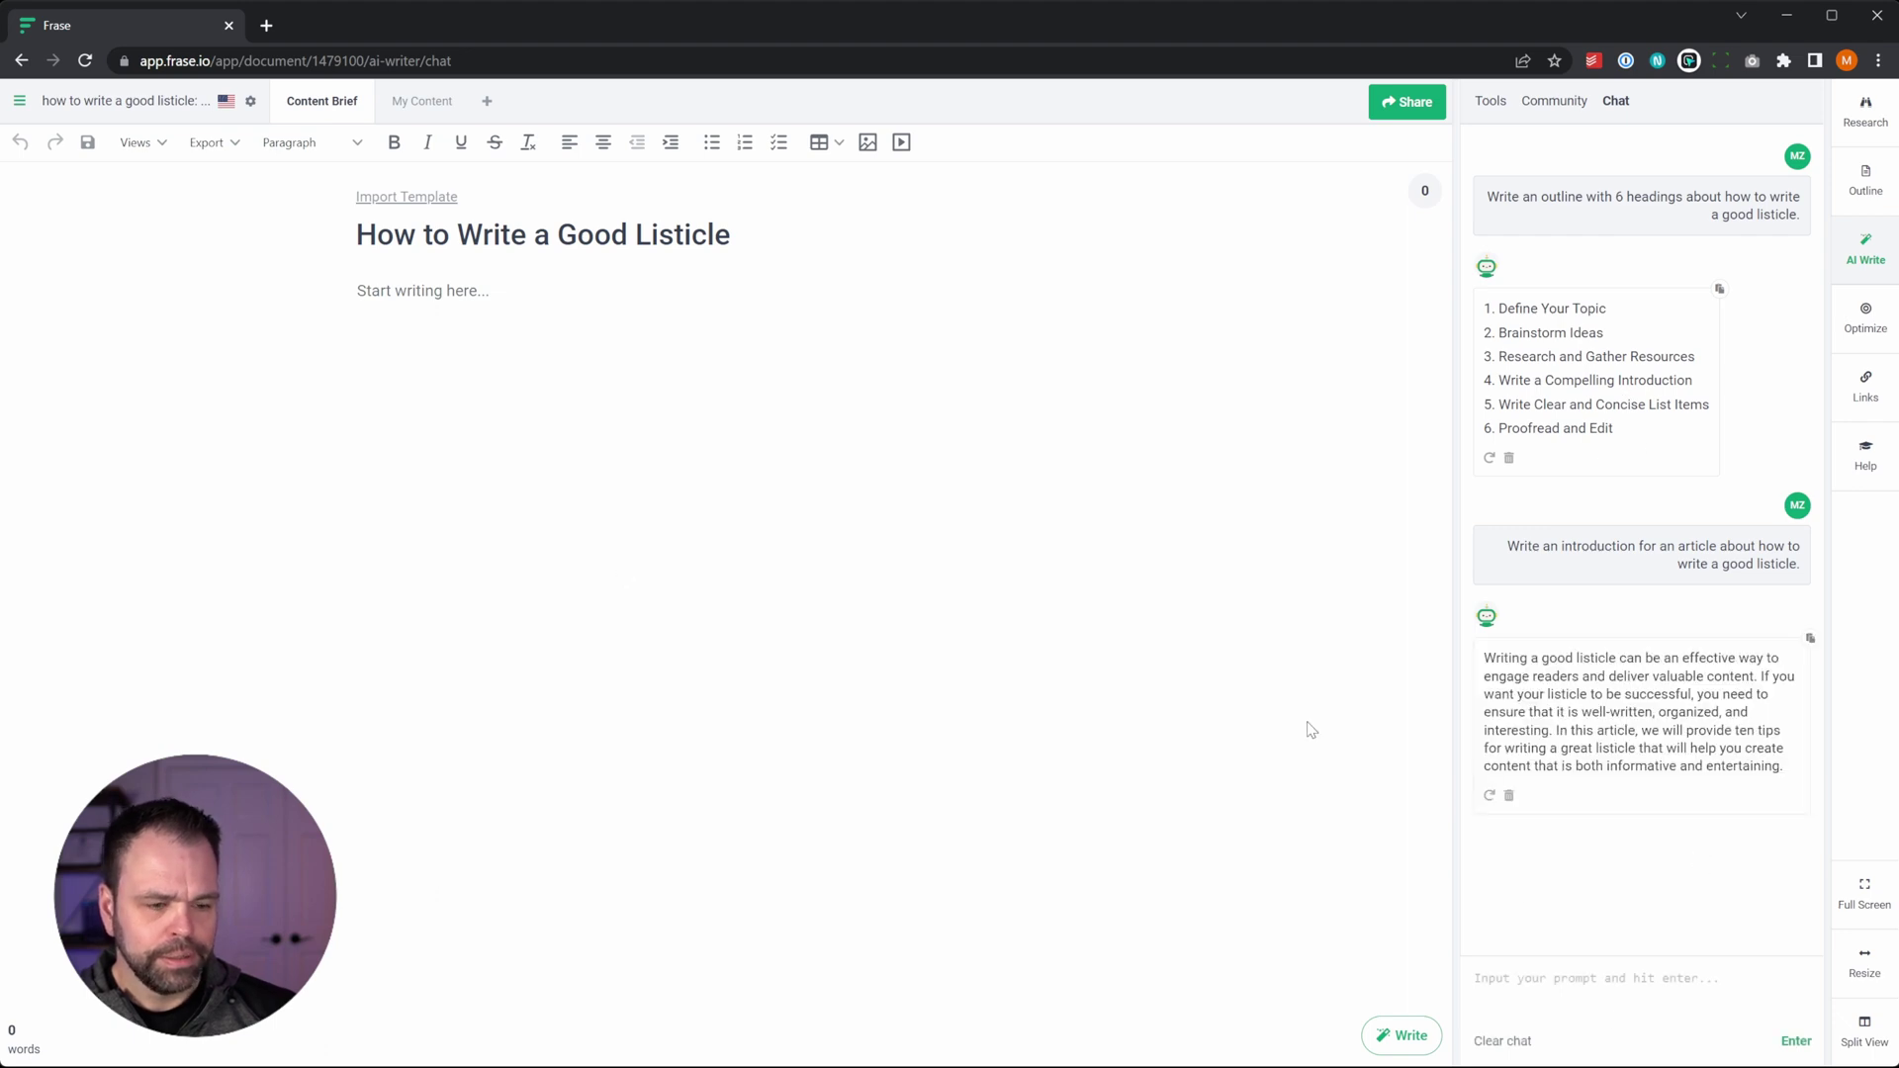
# - Insert the chat's generated introduction into the document body, followed by the six-item outline on a new line
pyautogui.click(476, 294)
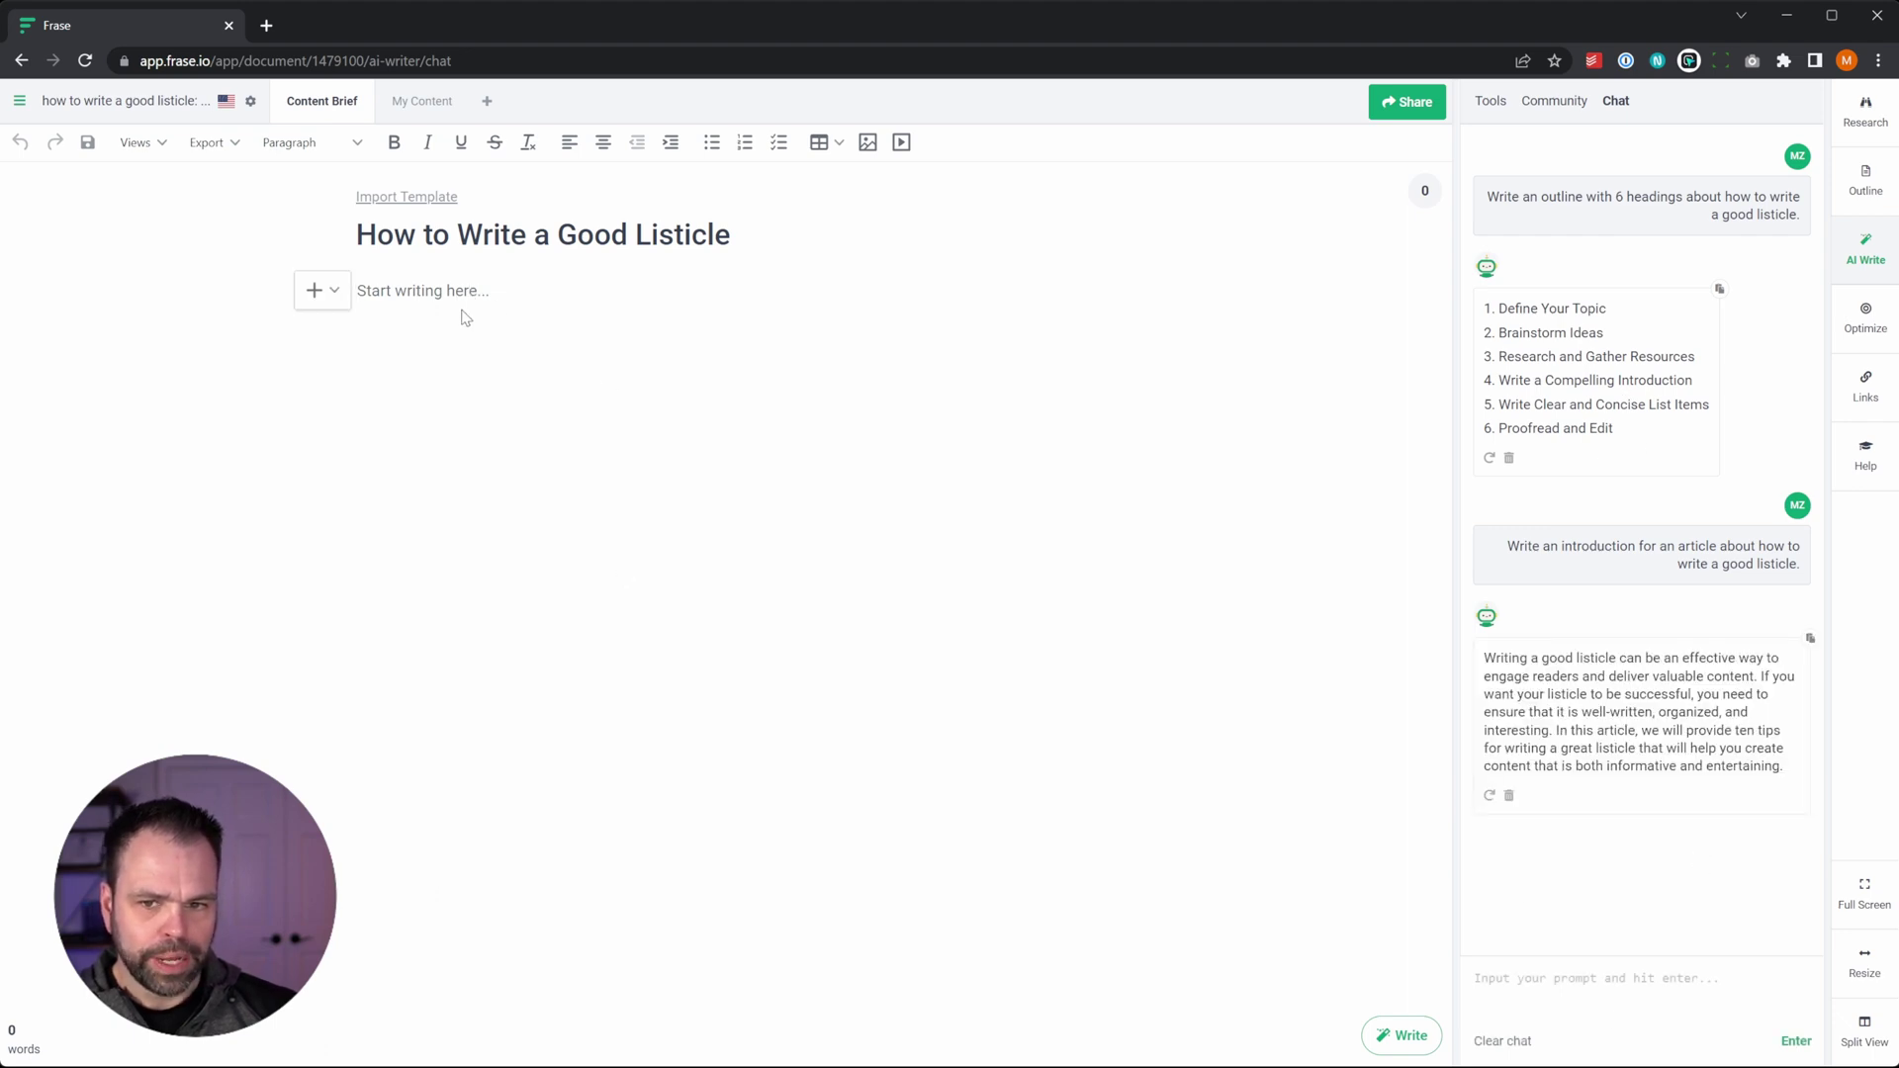
pyautogui.click(1810, 640)
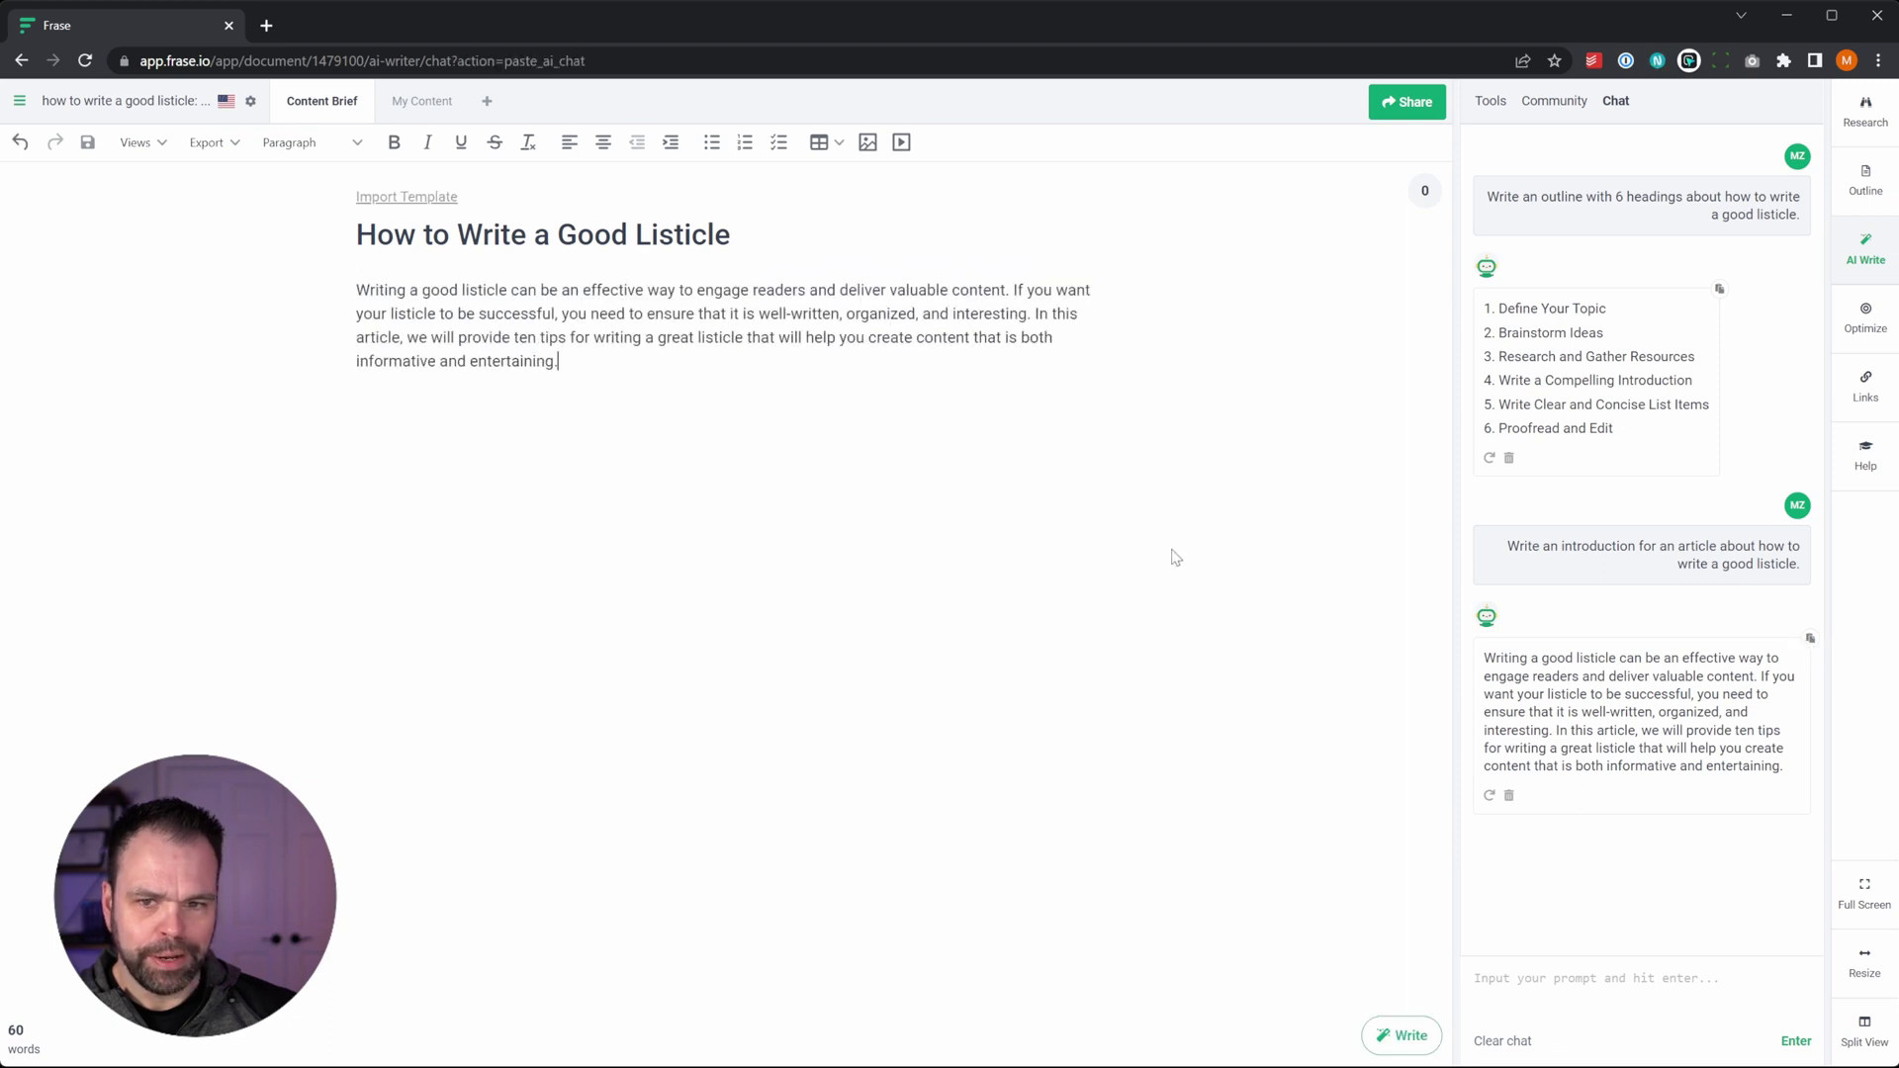
pyautogui.press('Return')
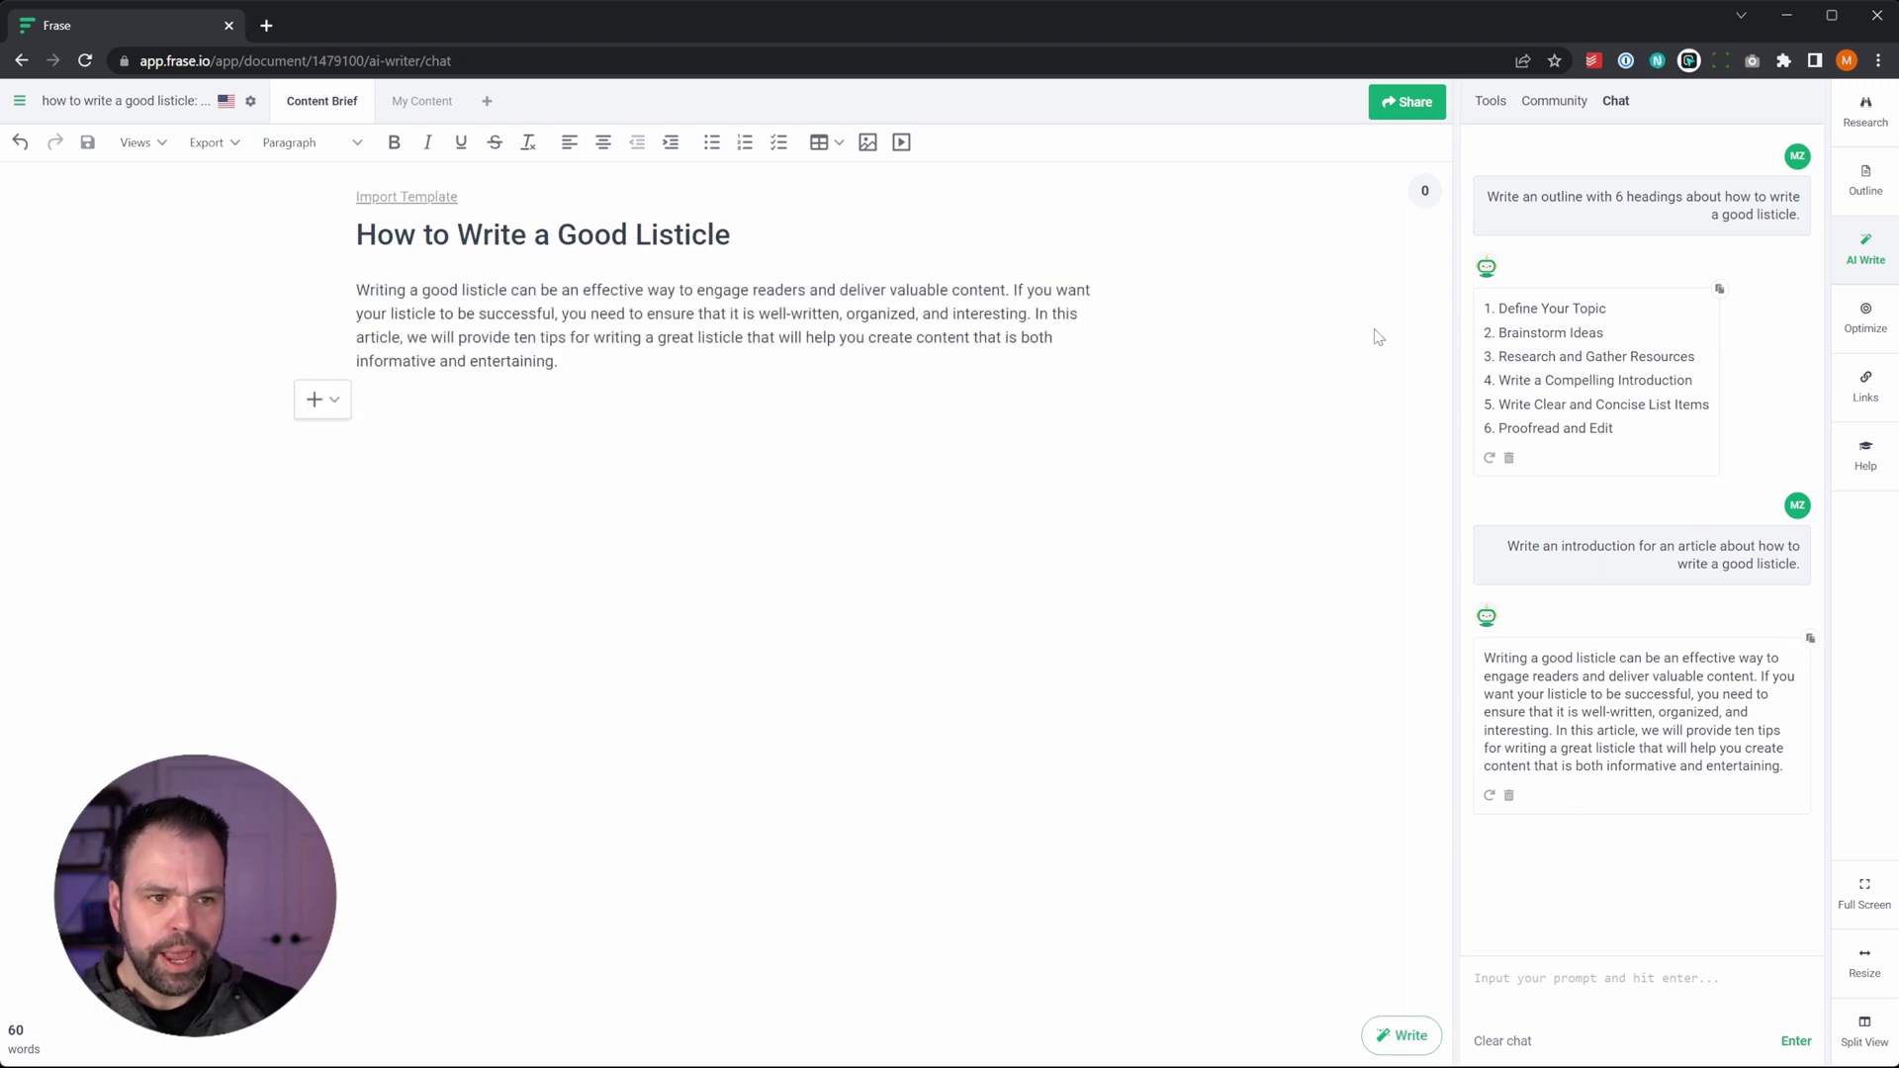
pyautogui.click(1719, 289)
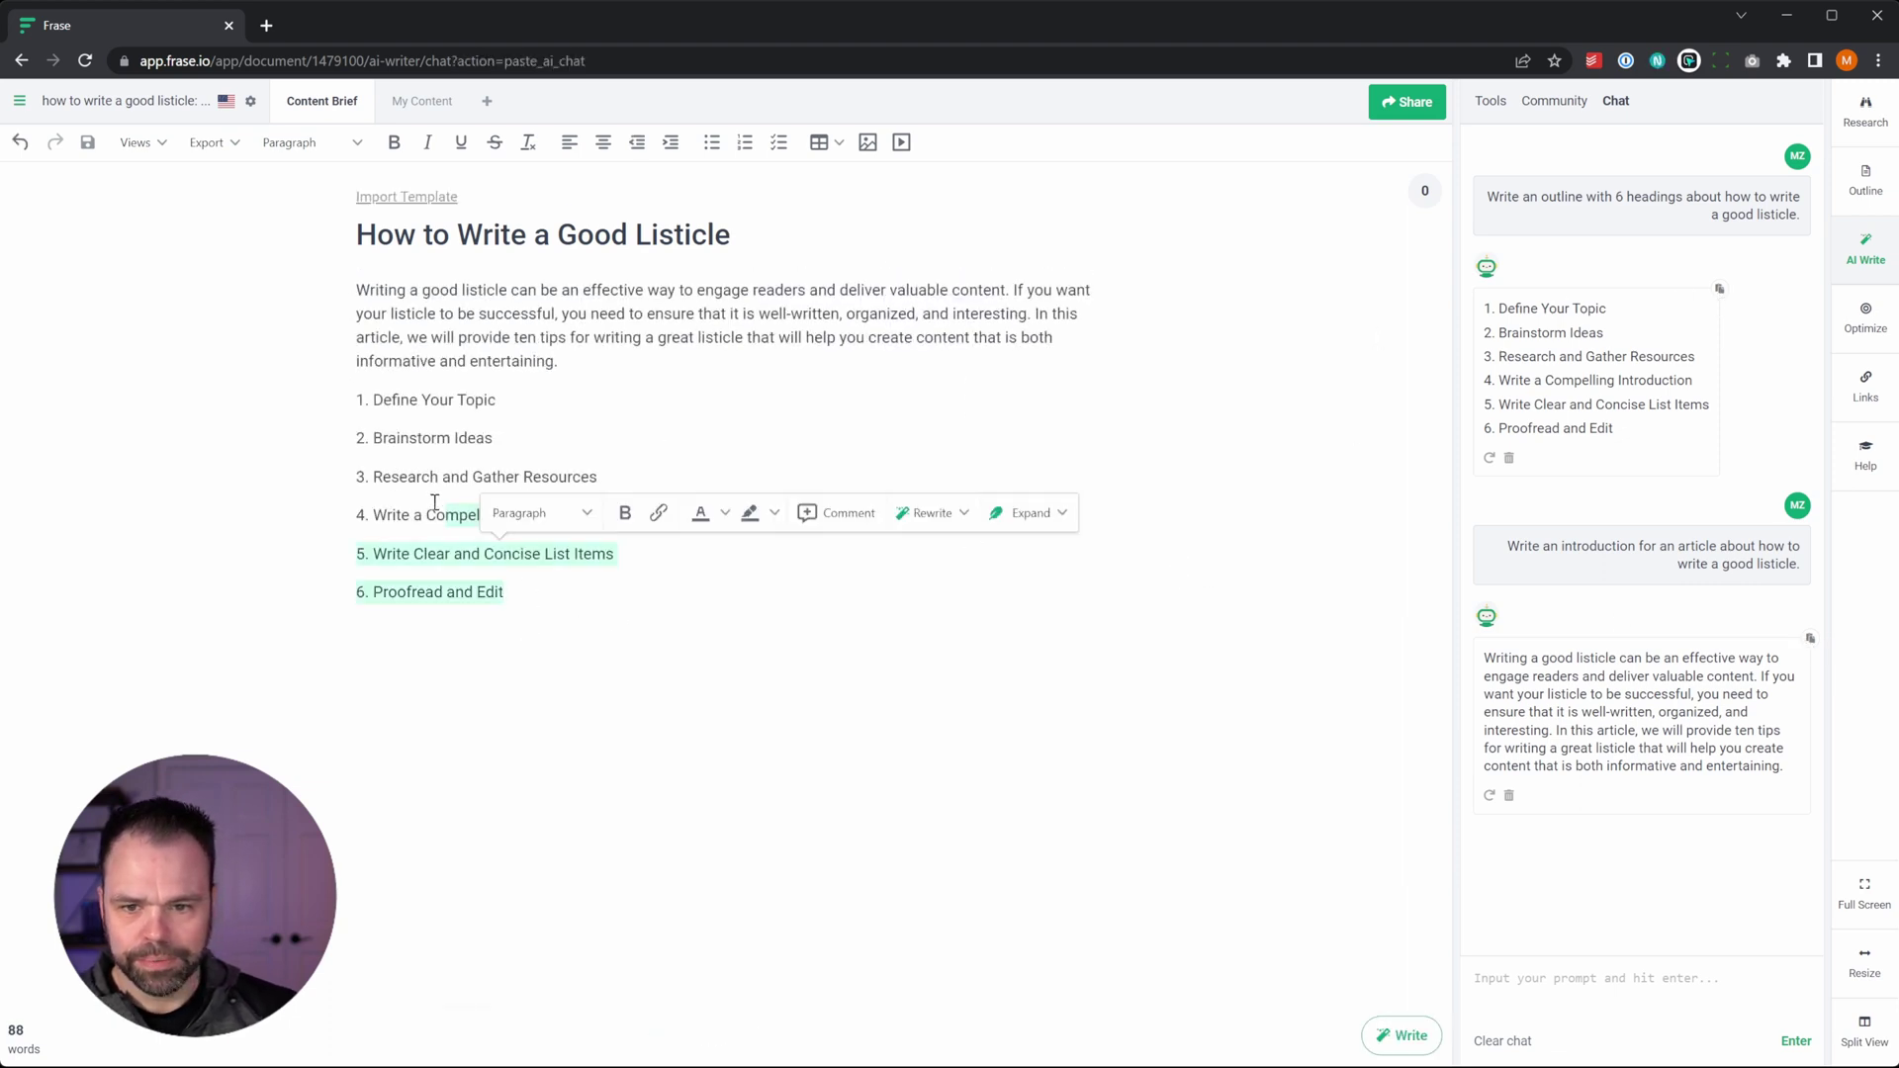
# - Format all six inserted outline items, from "Define Your Topic" to "Proofread and Edit", as Heading 2
pyautogui.click(463, 359)
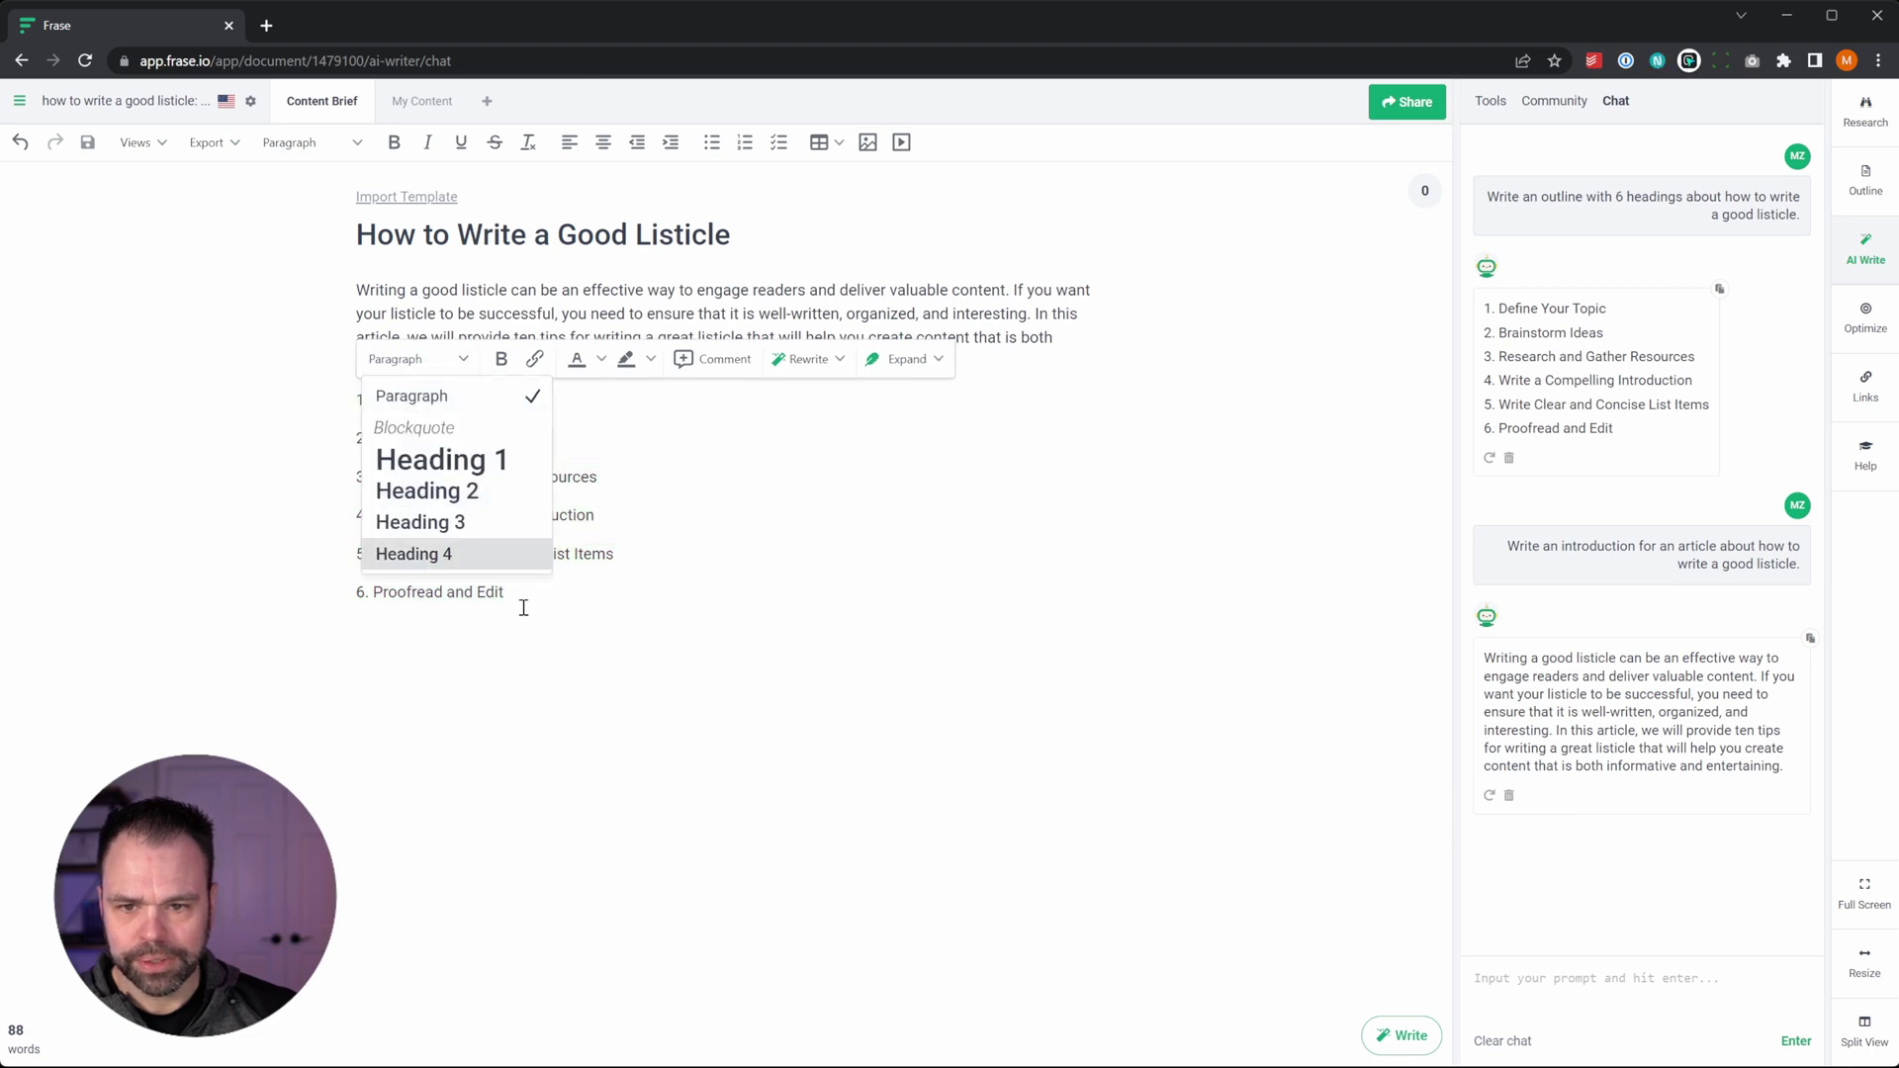
pyautogui.click(463, 359)
pyautogui.click(435, 524)
# - Under "1. Define Your Topic", write the instruction "Write three paragraphs about this subheading." and have the AI replace it with generated text
pyautogui.click(585, 403)
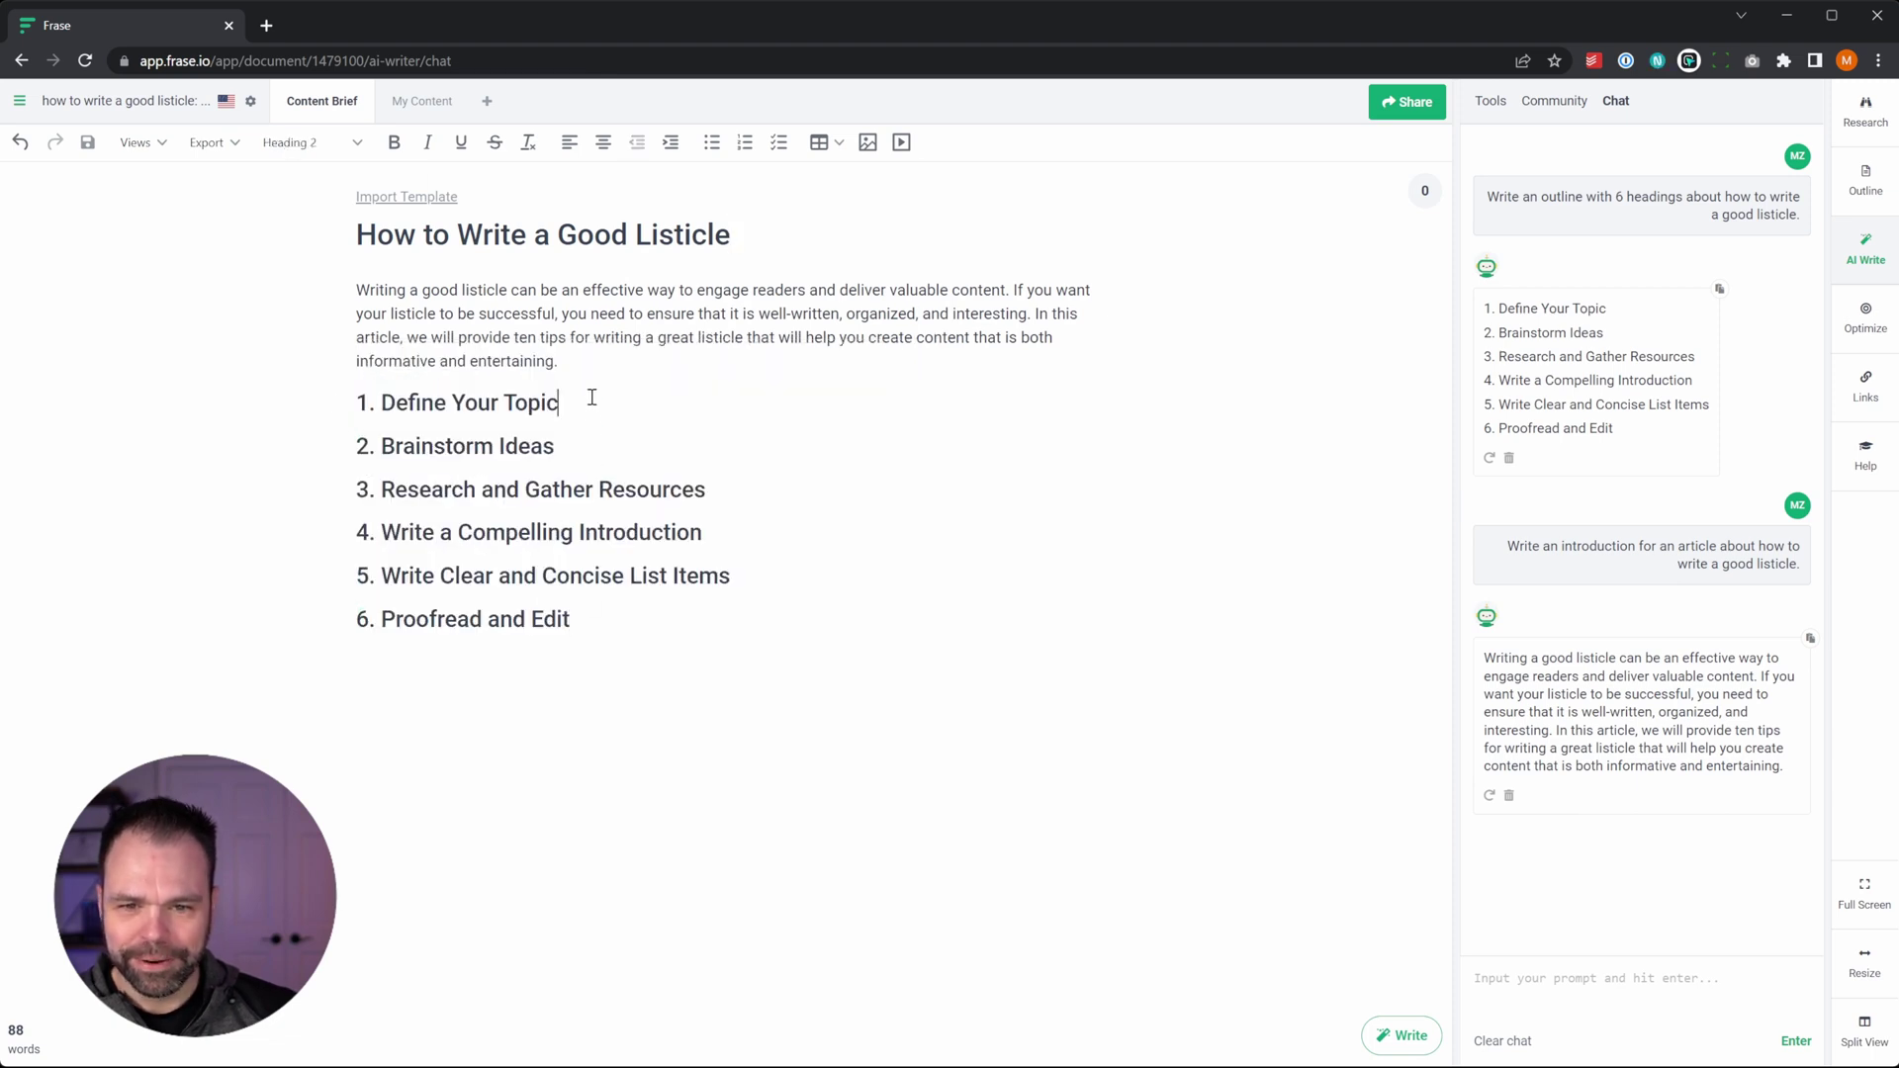
pyautogui.press('Return')
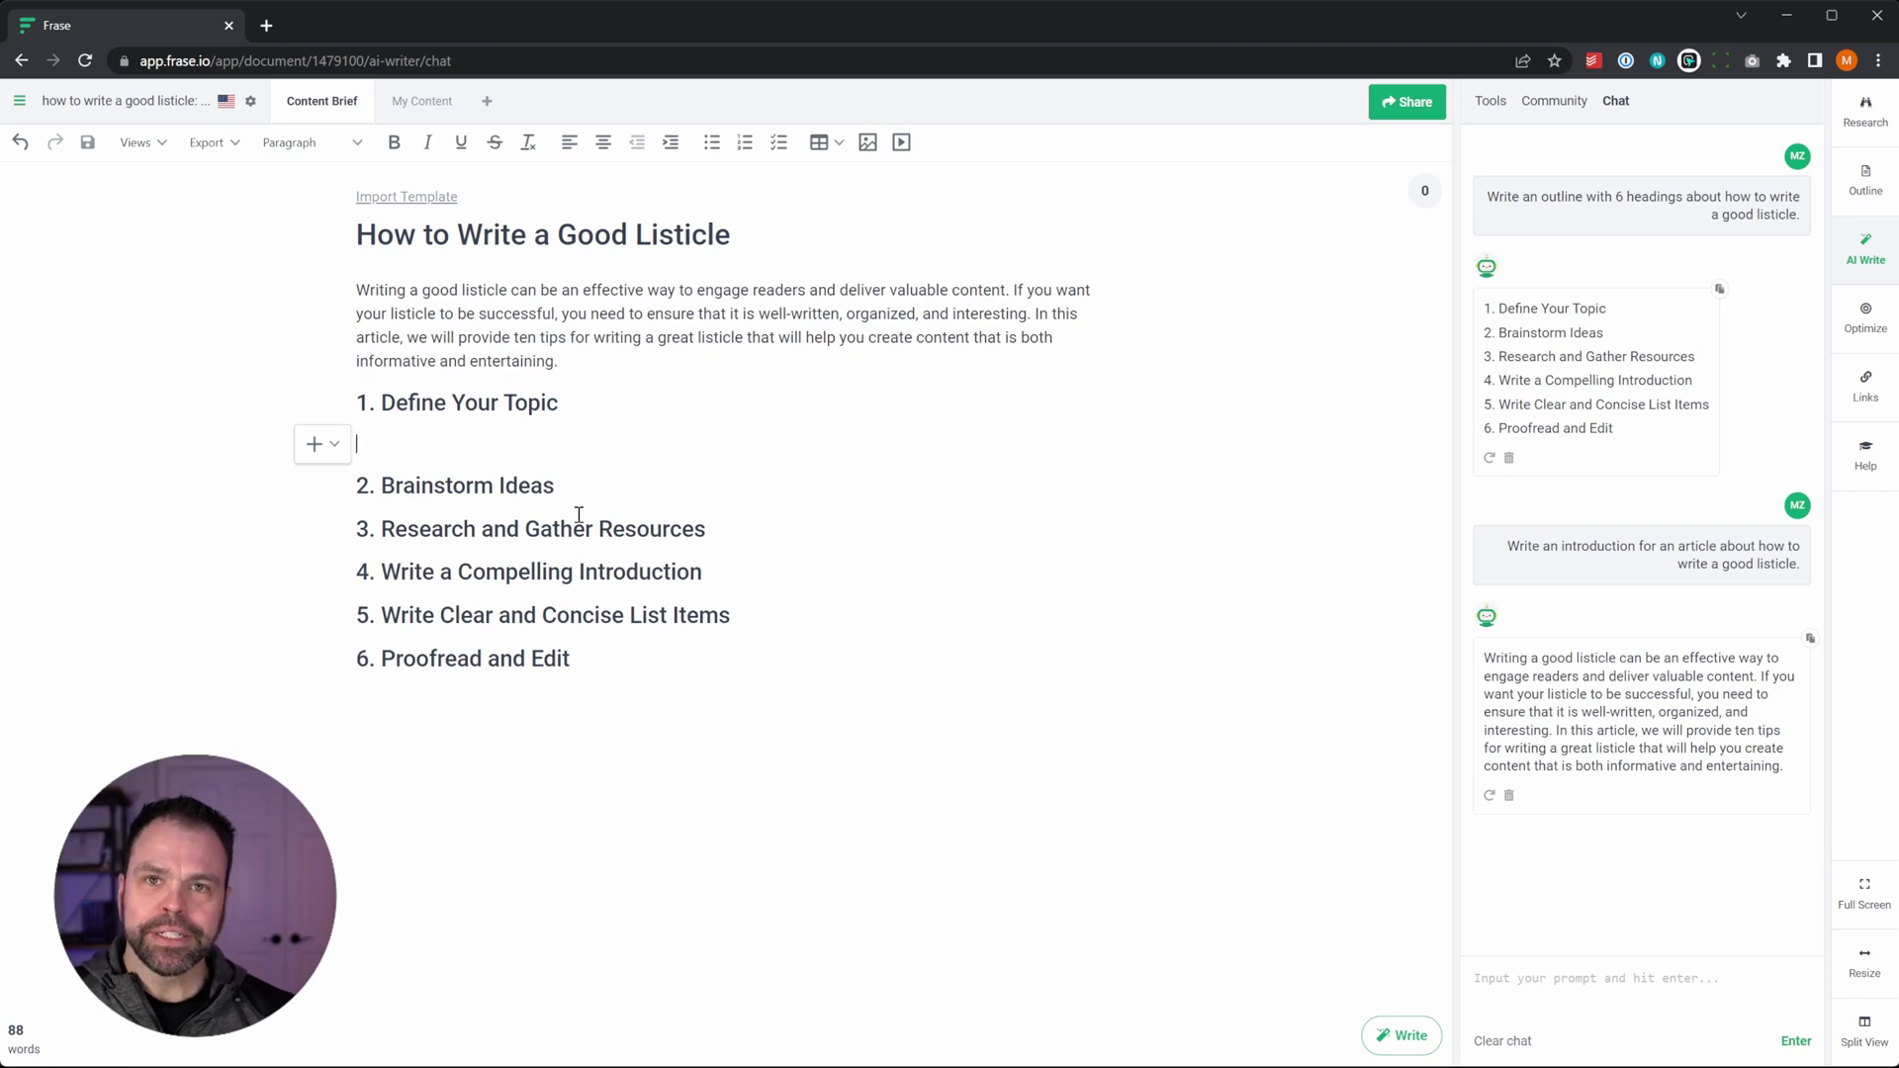
pyautogui.write('Write thre')
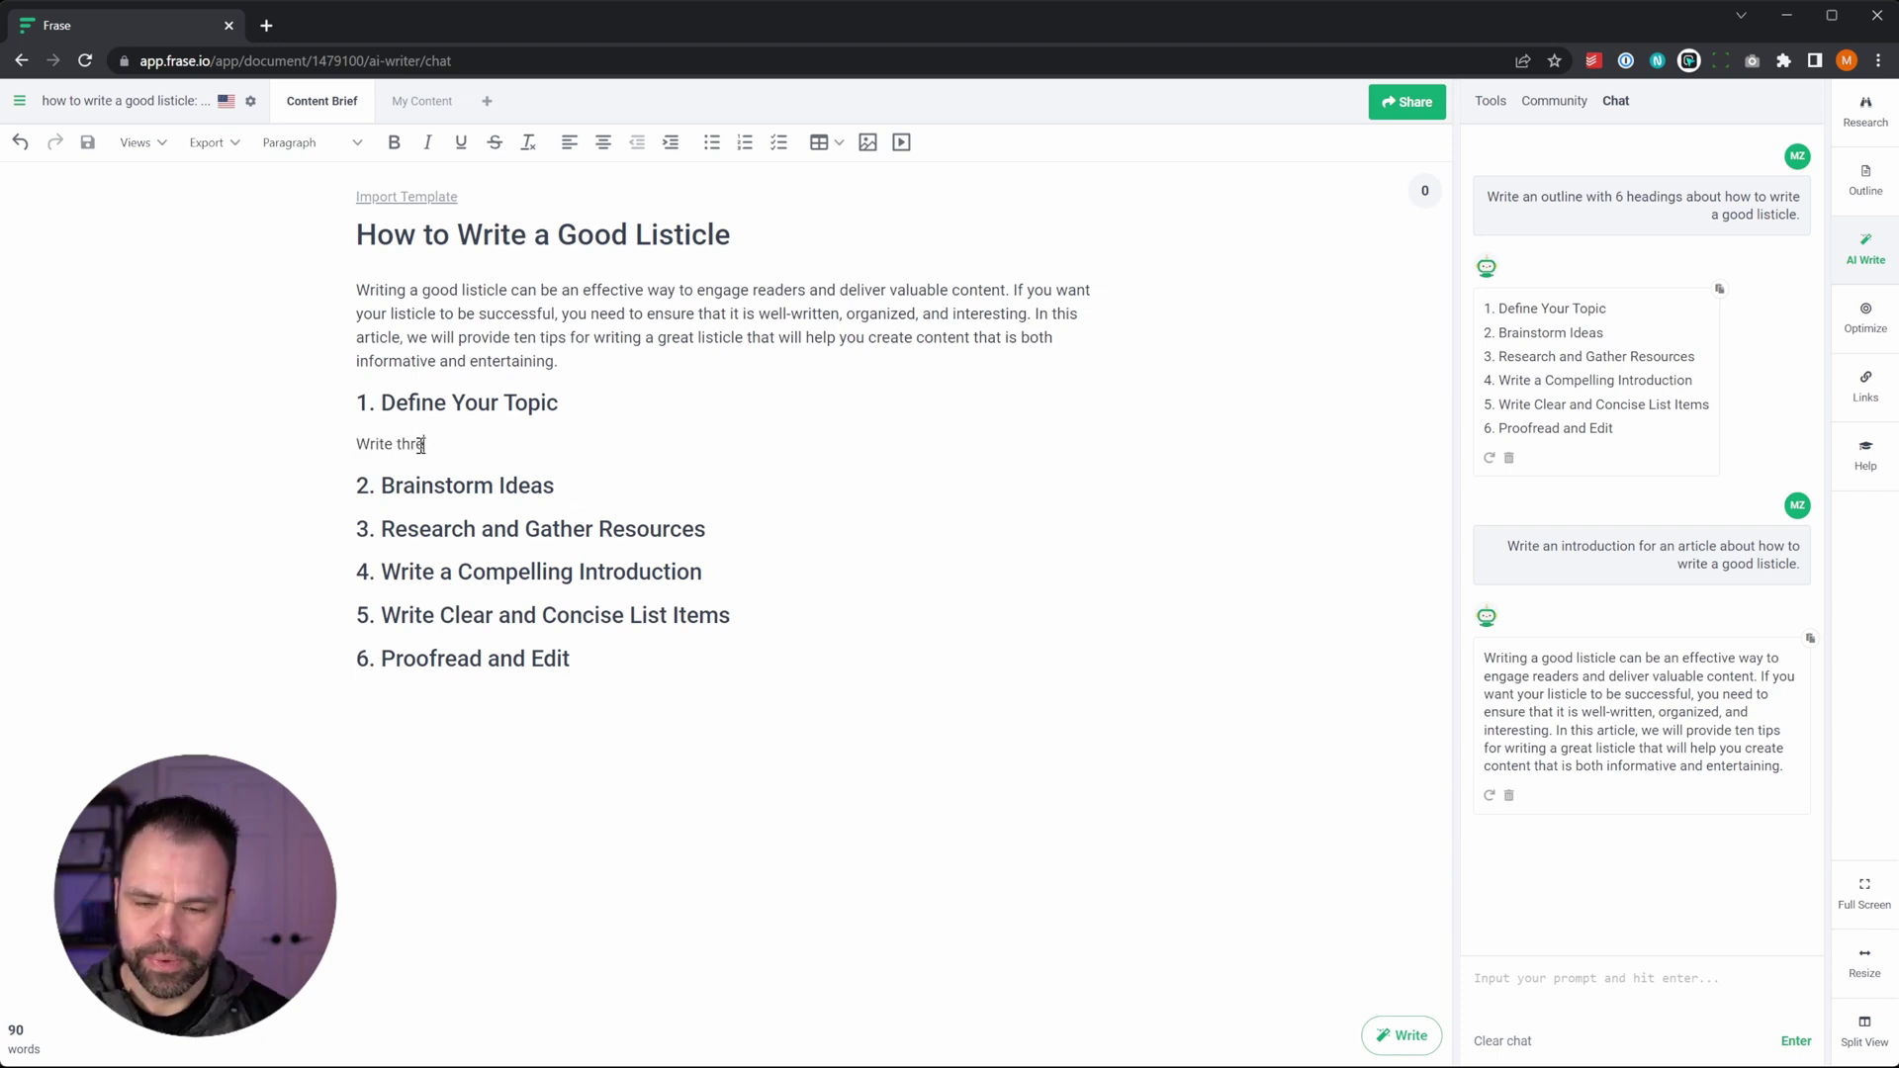
pyautogui.write('e paragraphs about th')
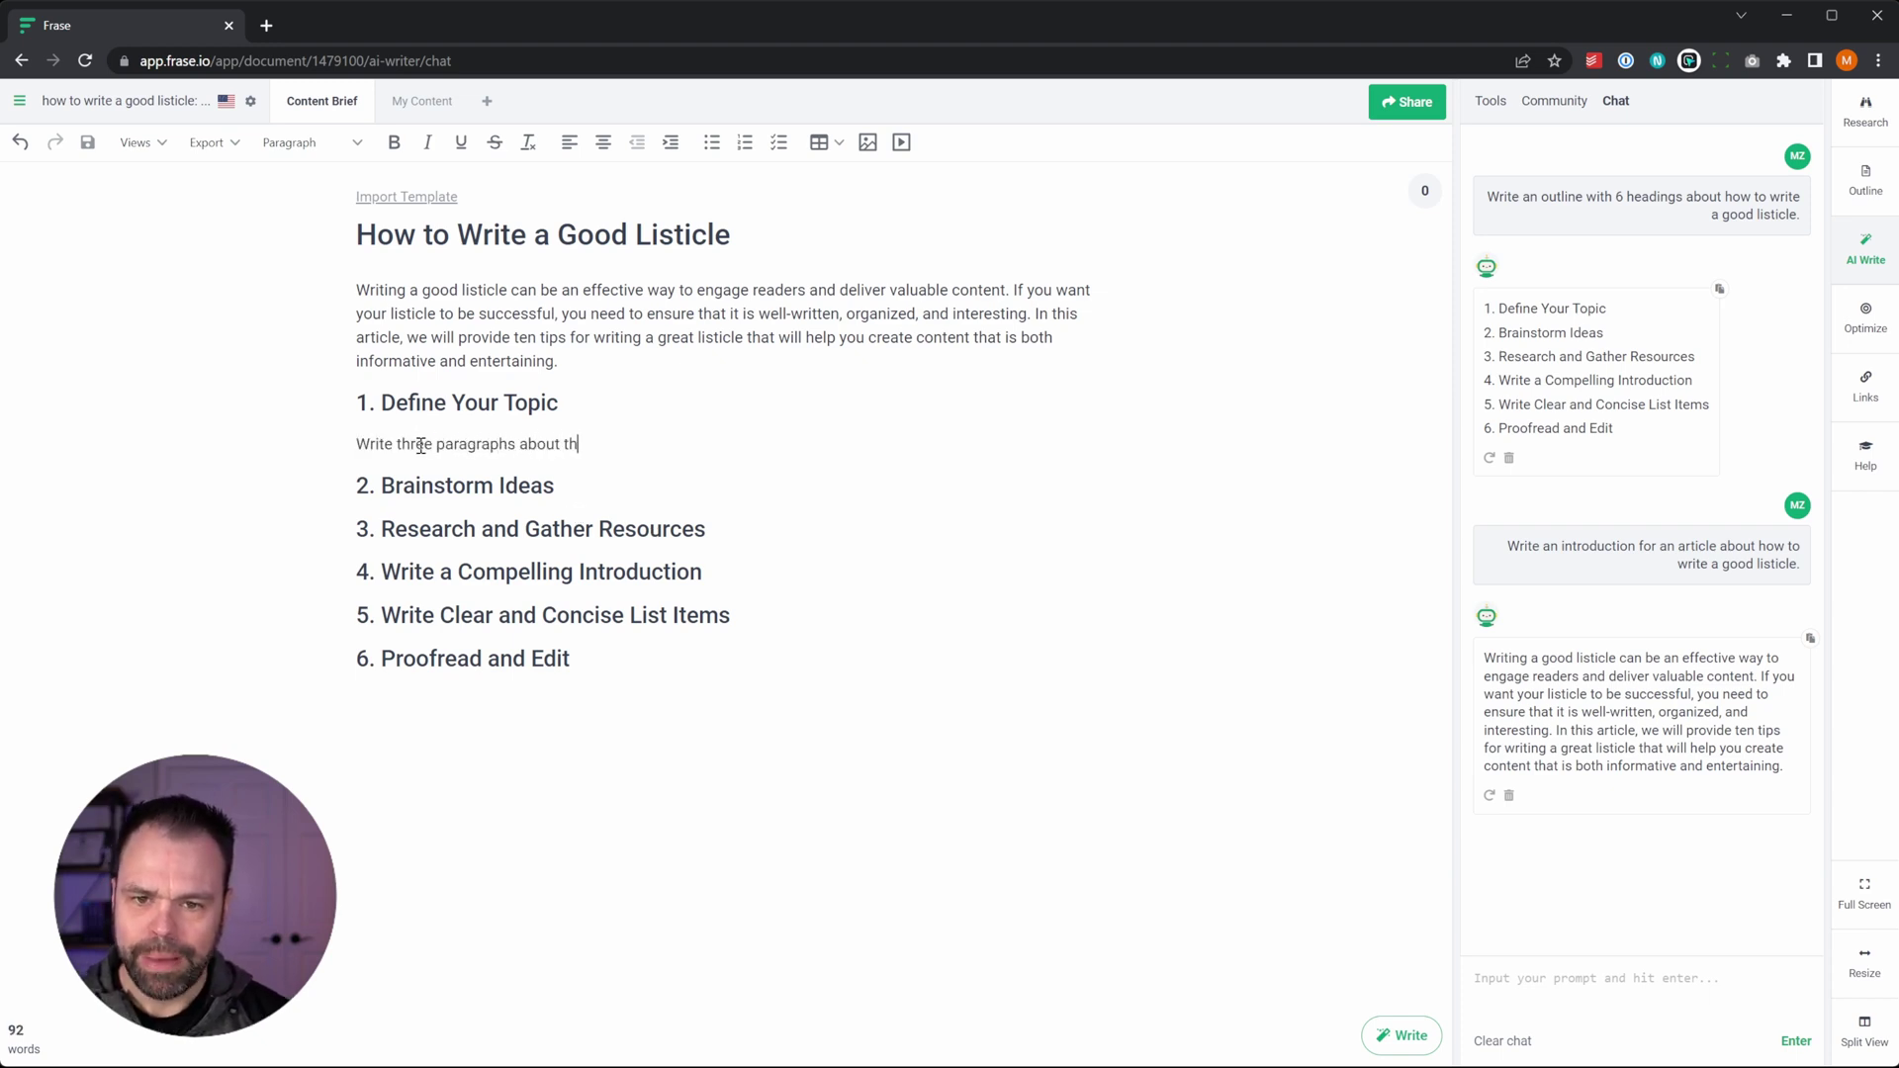
pyautogui.write('is subto')
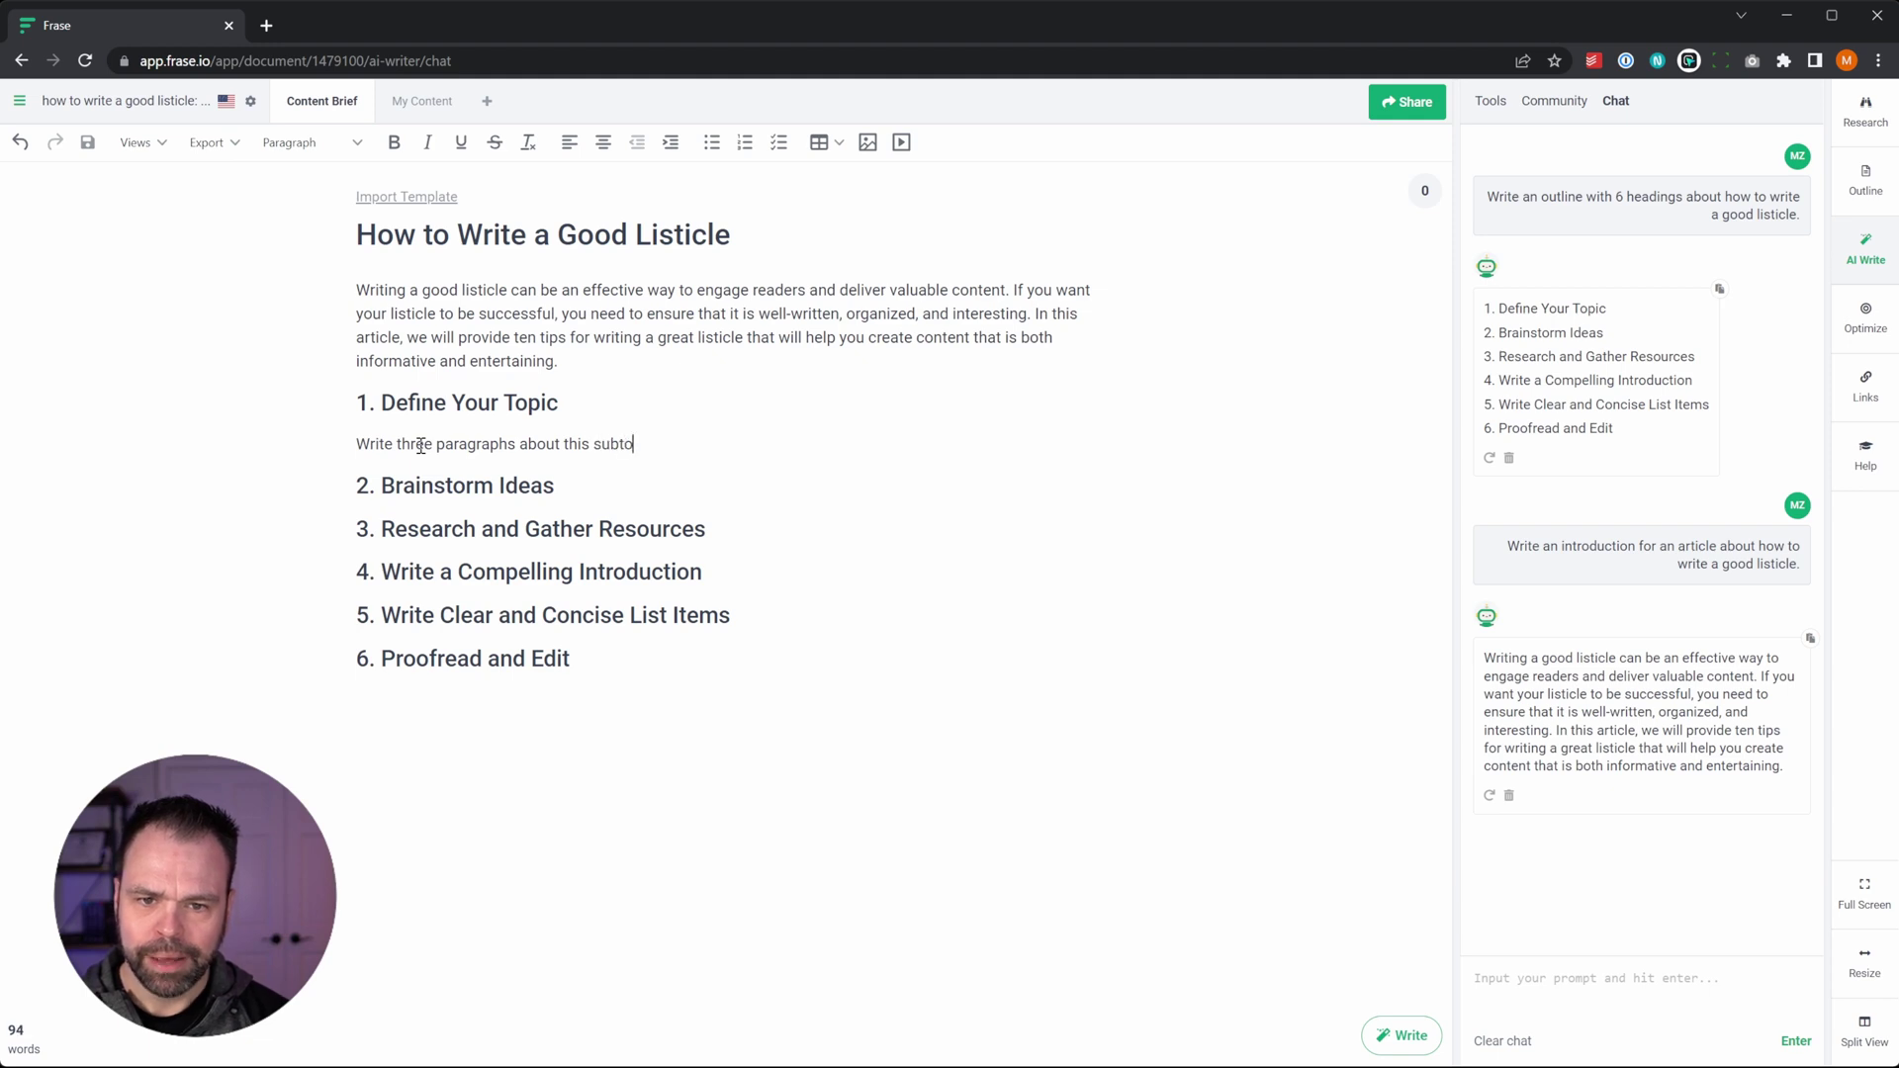
pyautogui.write('pic.')
pyautogui.press('BackSpace')
pyautogui.press('BackSpace')
pyautogui.press('BackSpace')
pyautogui.press('BackSpace')
pyautogui.press('BackSpace')
pyautogui.press('BackSpace')
pyautogui.press('BackSpace')
pyautogui.write('heading')
pyautogui.press('BackSpace')
pyautogui.press('BackSpace')
pyautogui.press('BackSpace')
pyautogui.press('BackSpace')
pyautogui.press('BackSpace')
pyautogui.press('BackSpace')
pyautogui.press('BackSpace')
pyautogui.write('bheading')
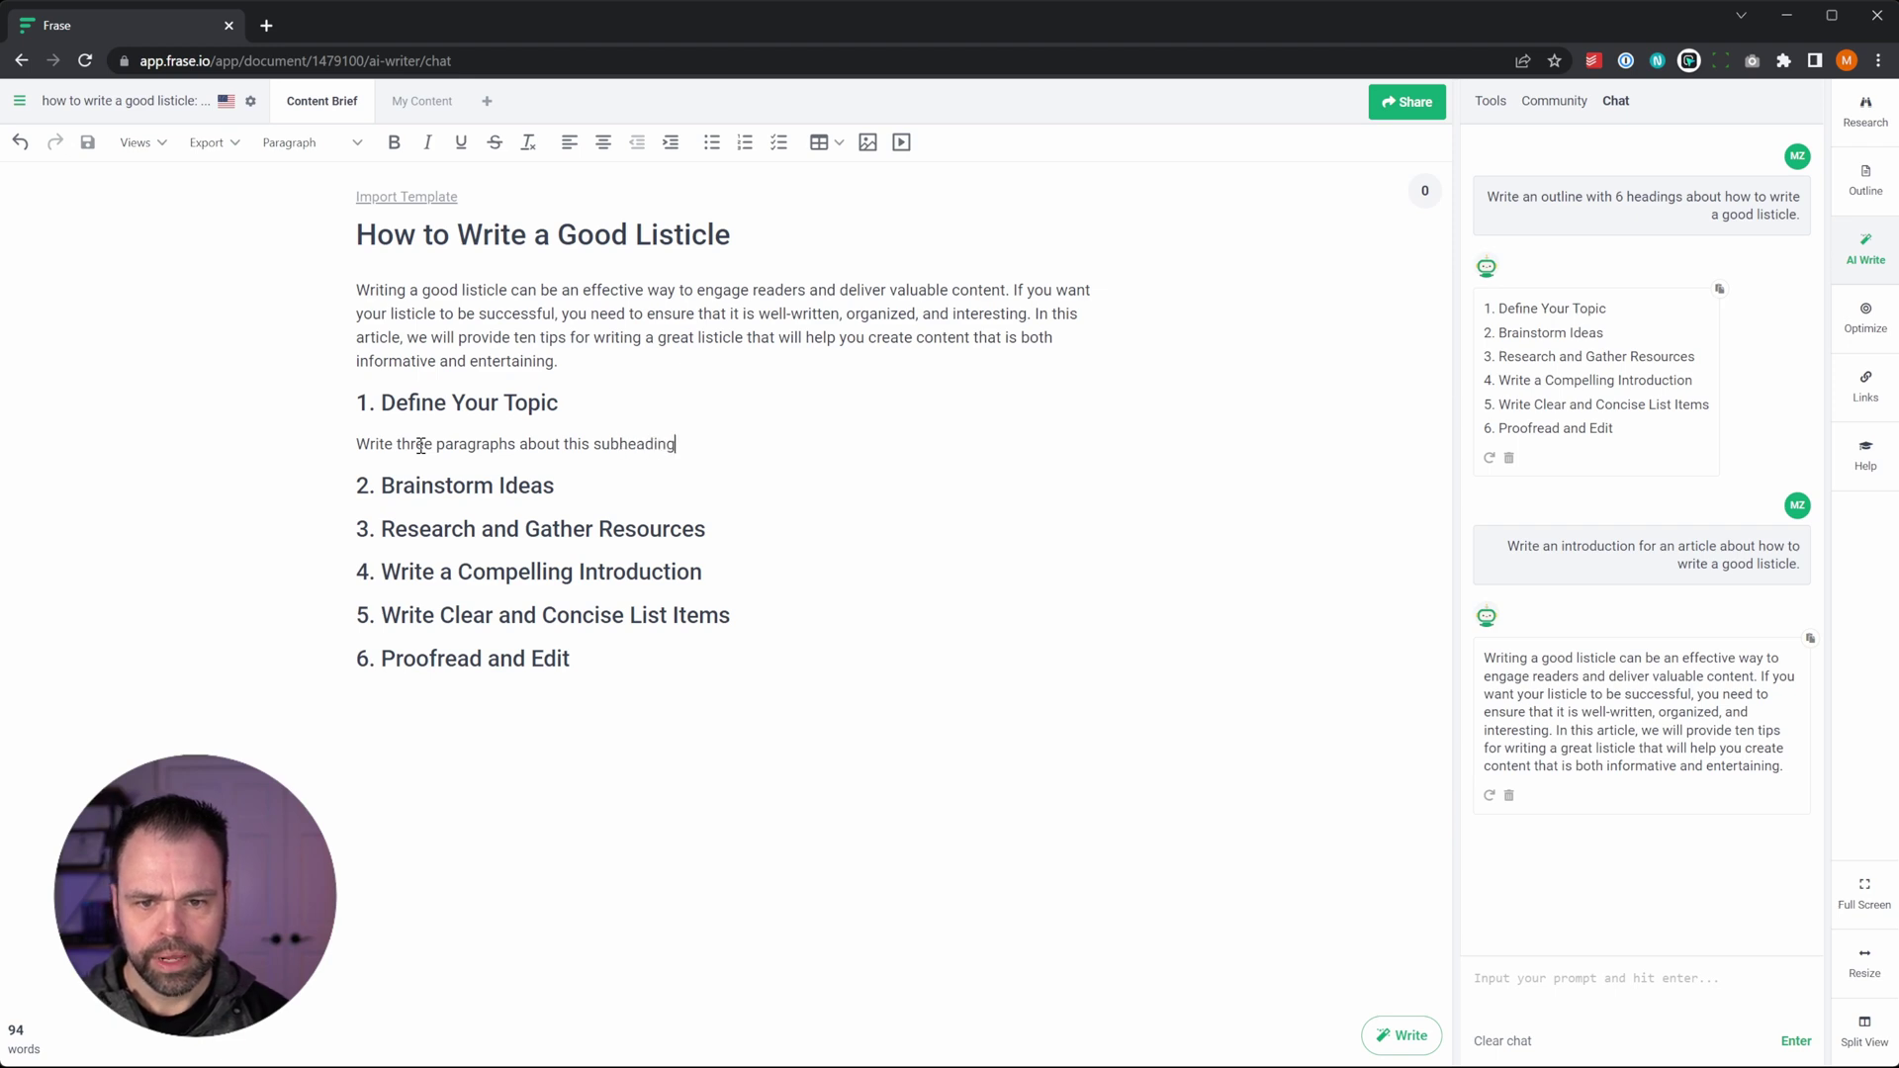
pyautogui.write('.')
pyautogui.tripleClick(421, 446)
pyautogui.hotkey('ctrl', 'Return')
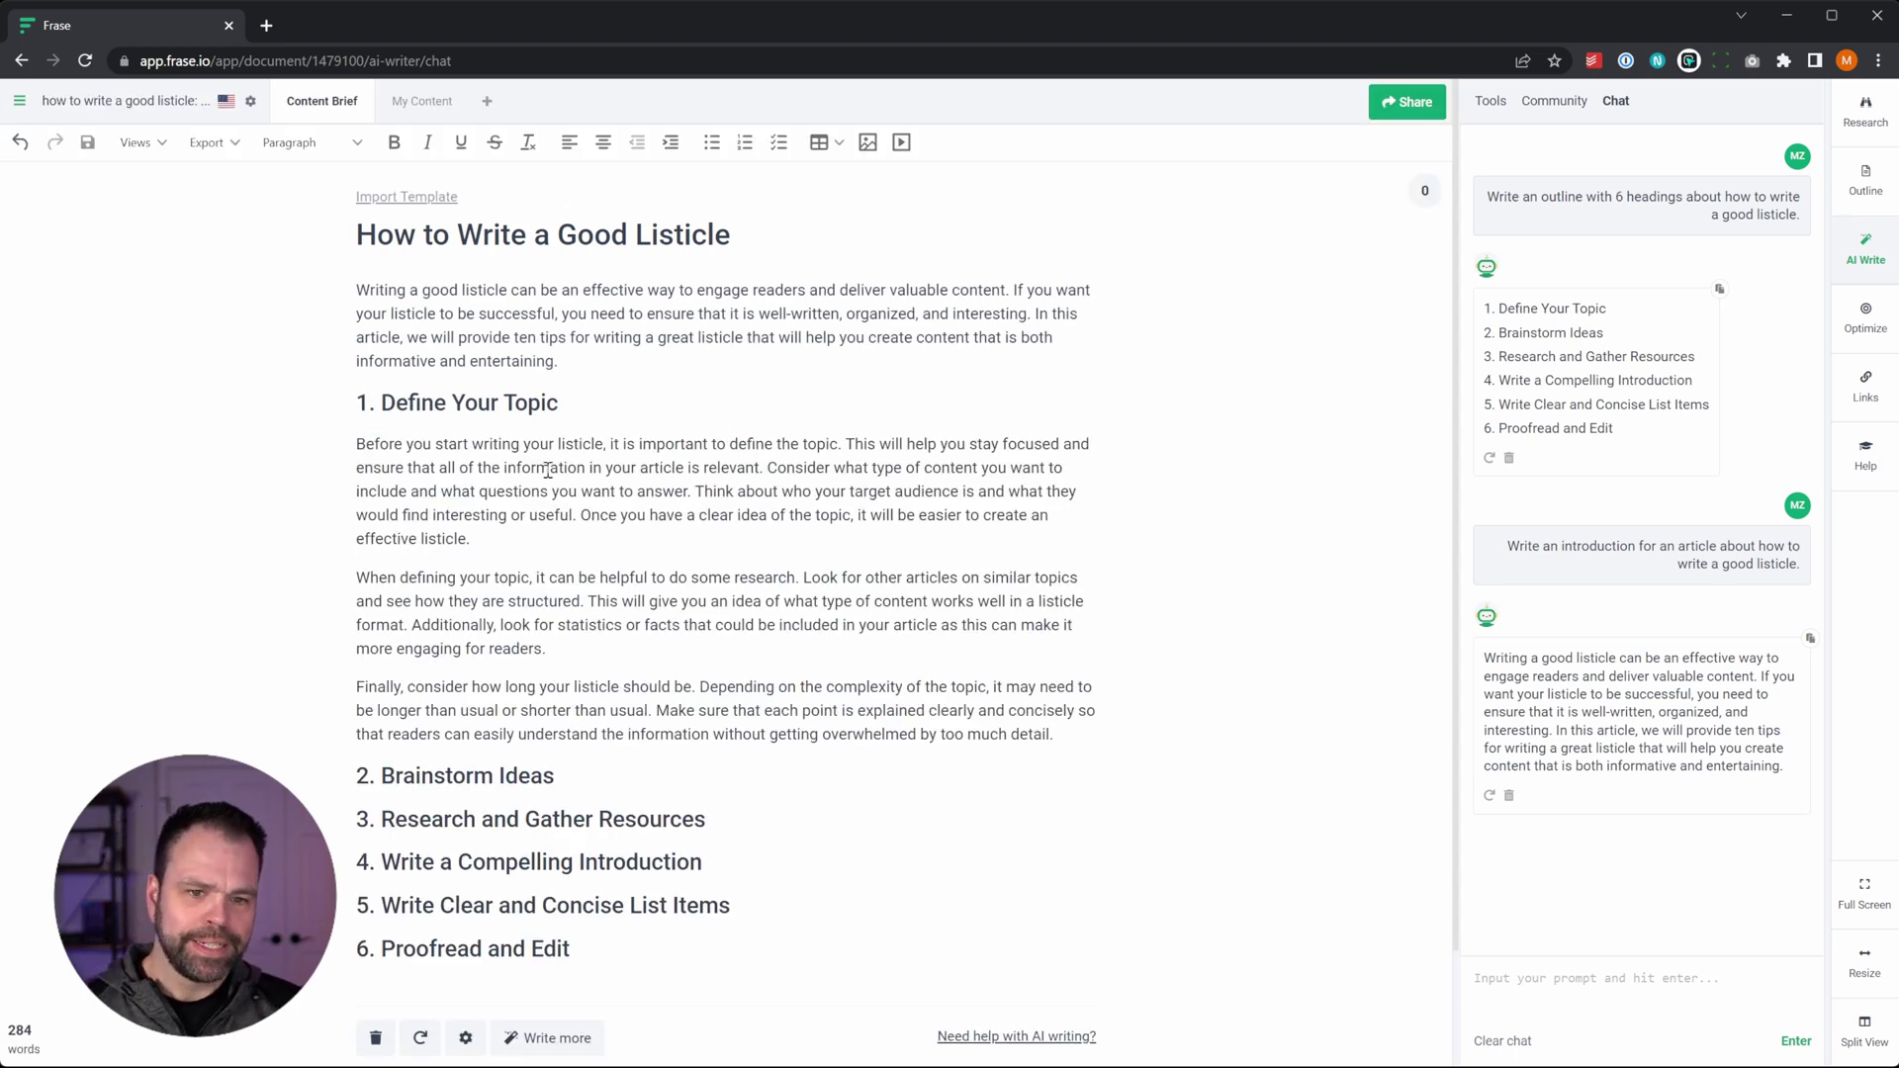
pyautogui.moveTo(1052, 734); pyautogui.dragTo(354, 450)
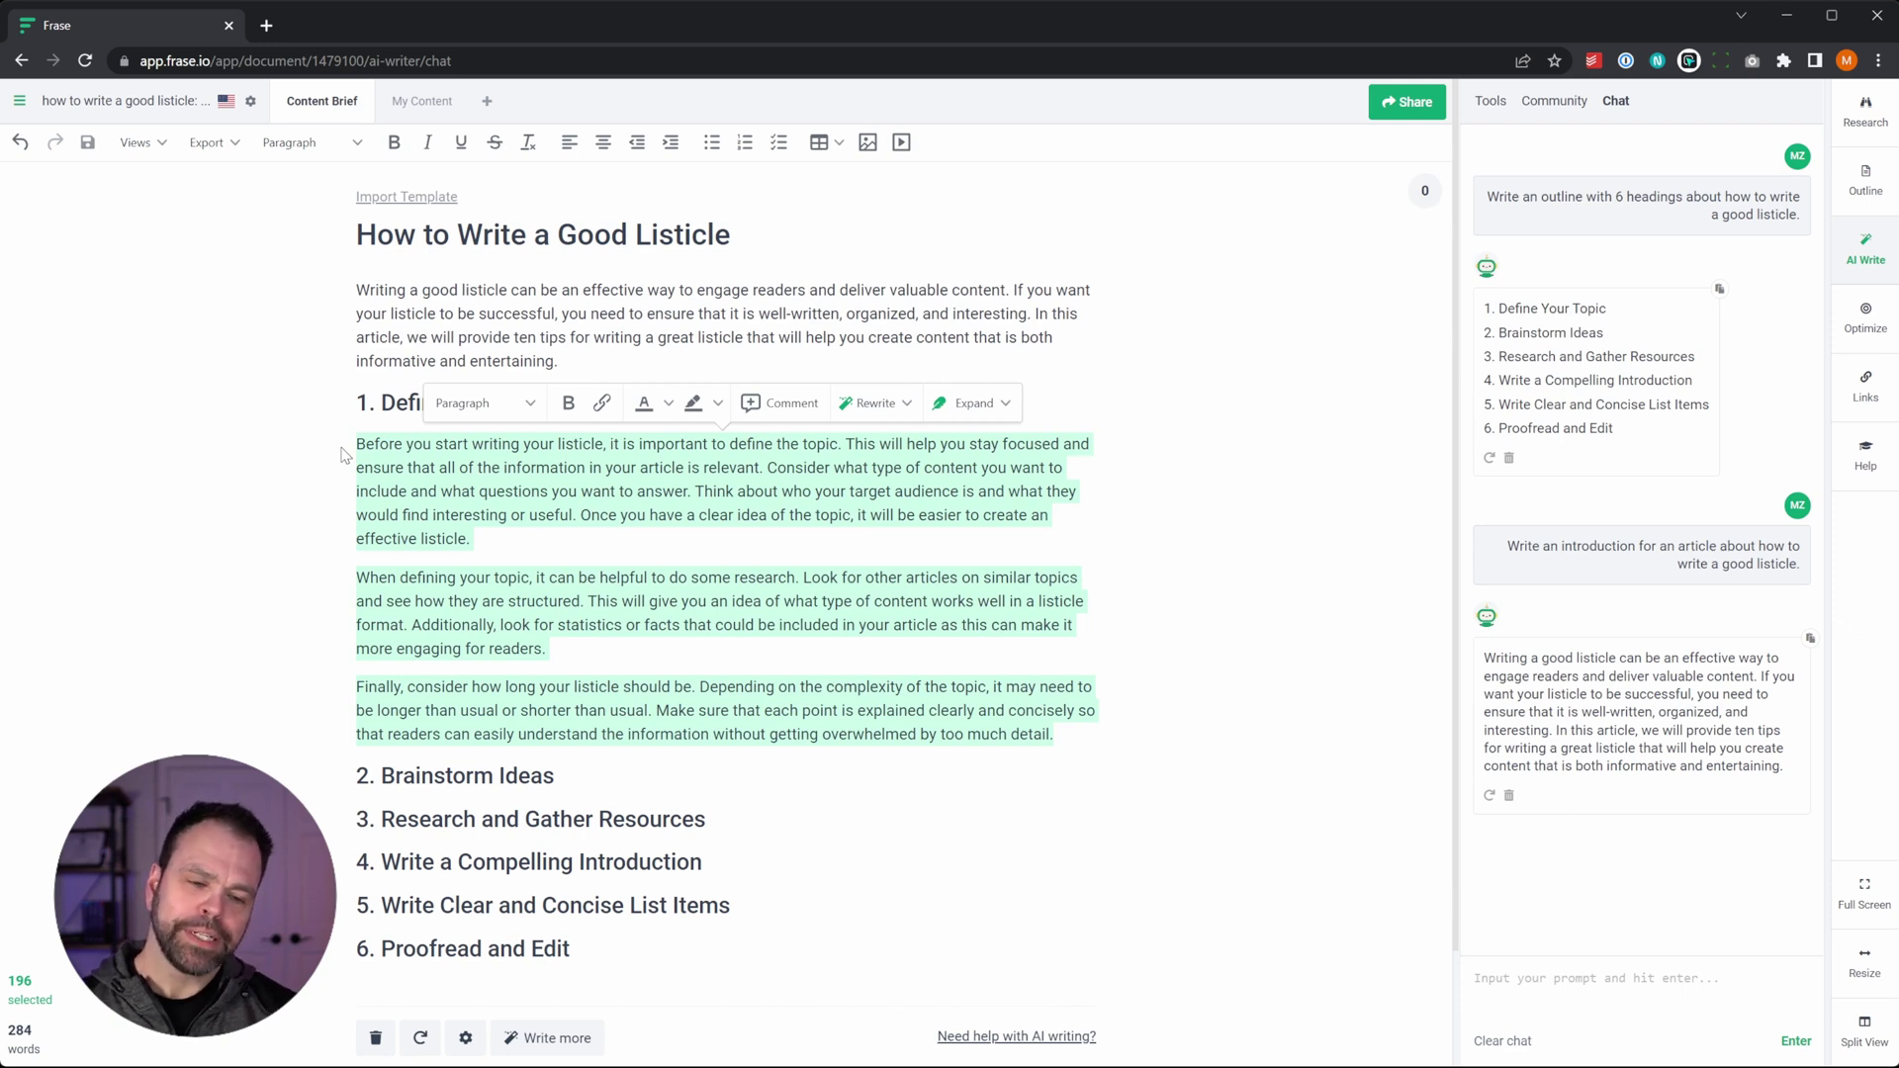
pyautogui.click(1656, 977)
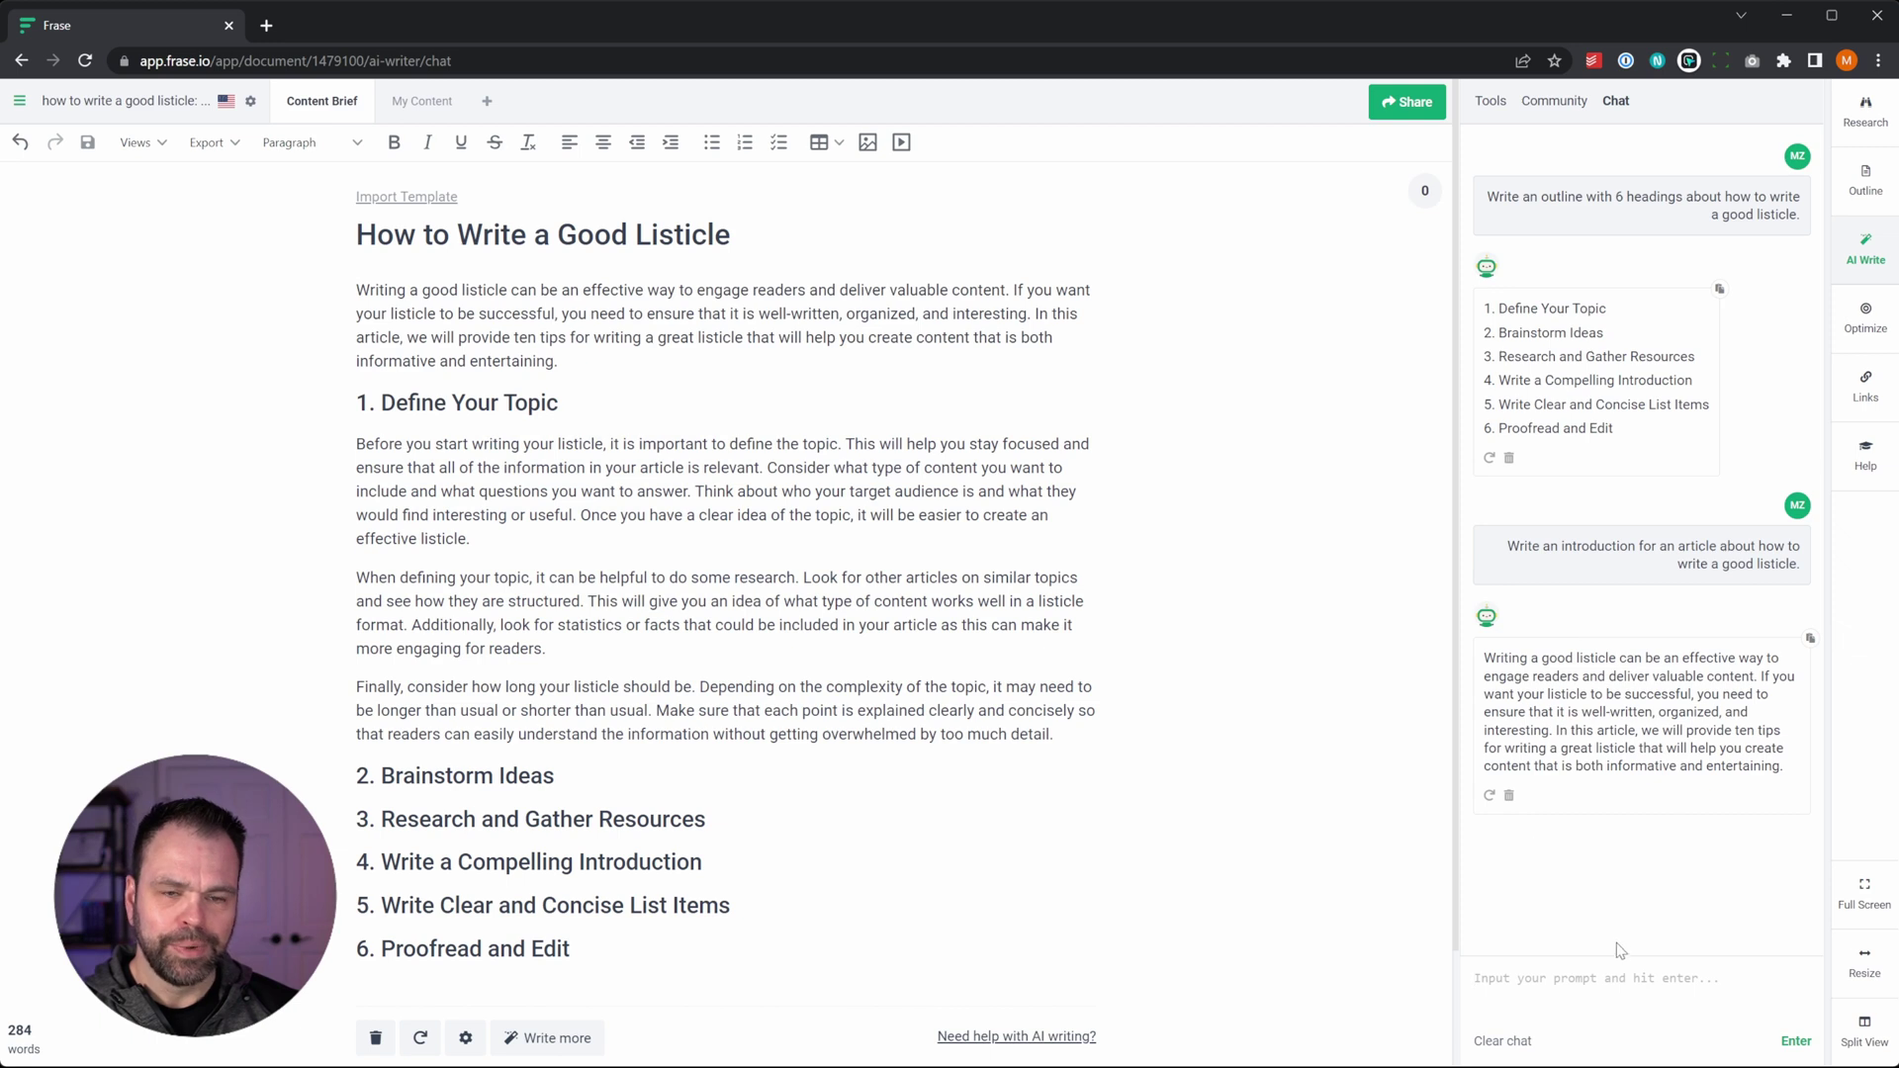
pyautogui.click(522, 467)
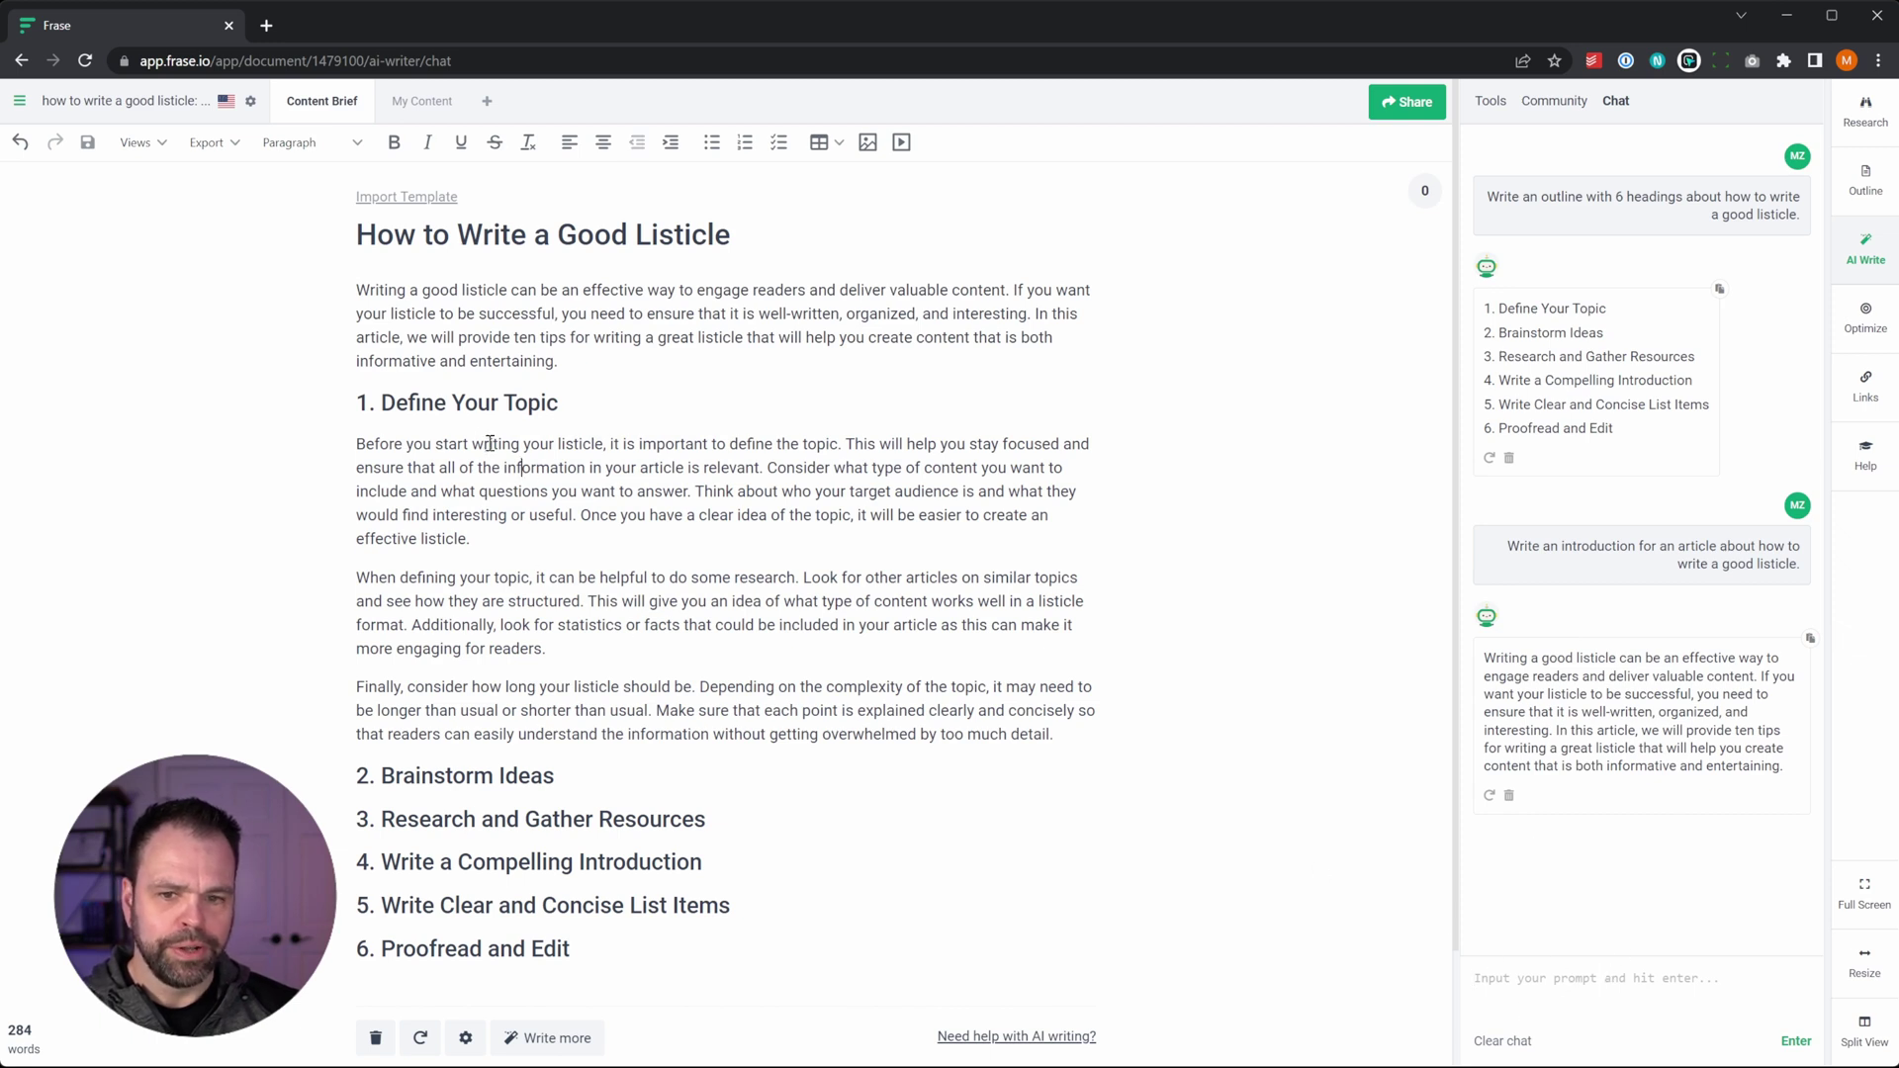
# - Ask the AI chat for another version of the intro: "Please write a different introduction."
pyautogui.click(1605, 979)
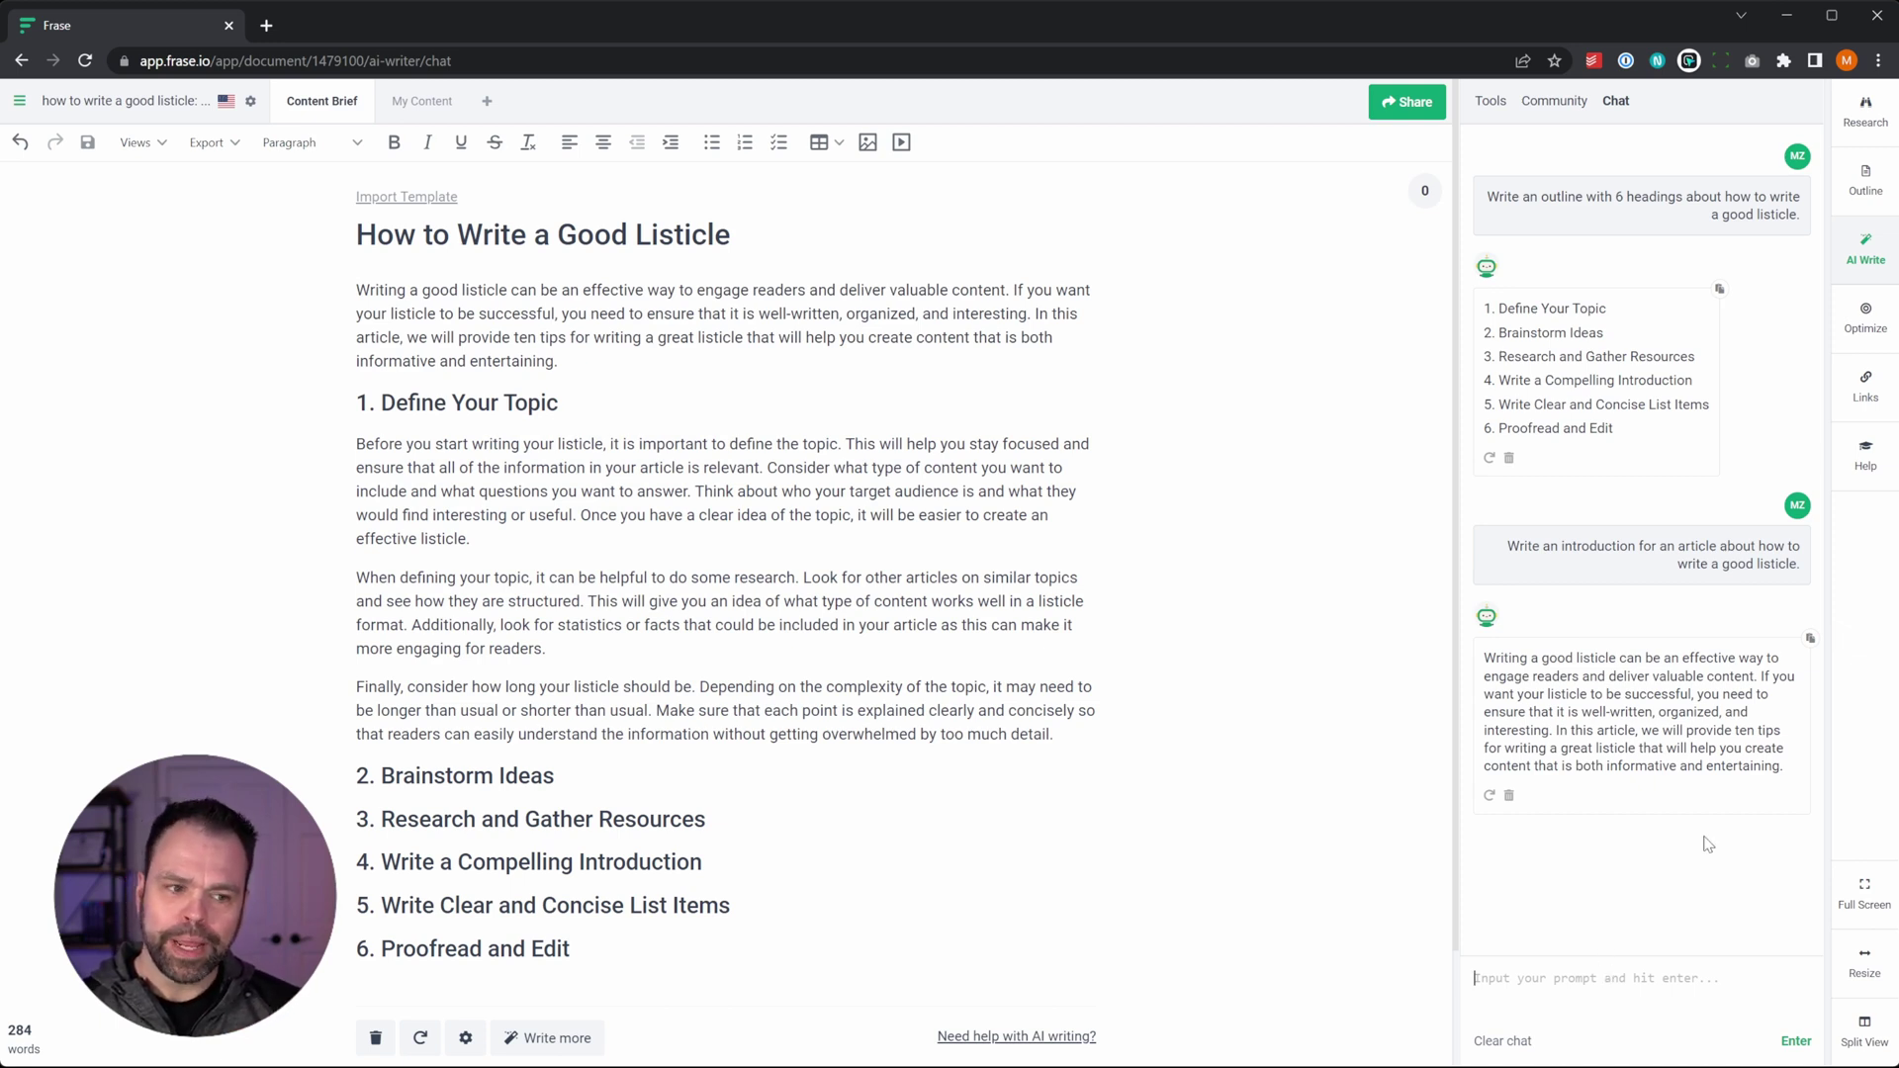
pyautogui.write('Pl')
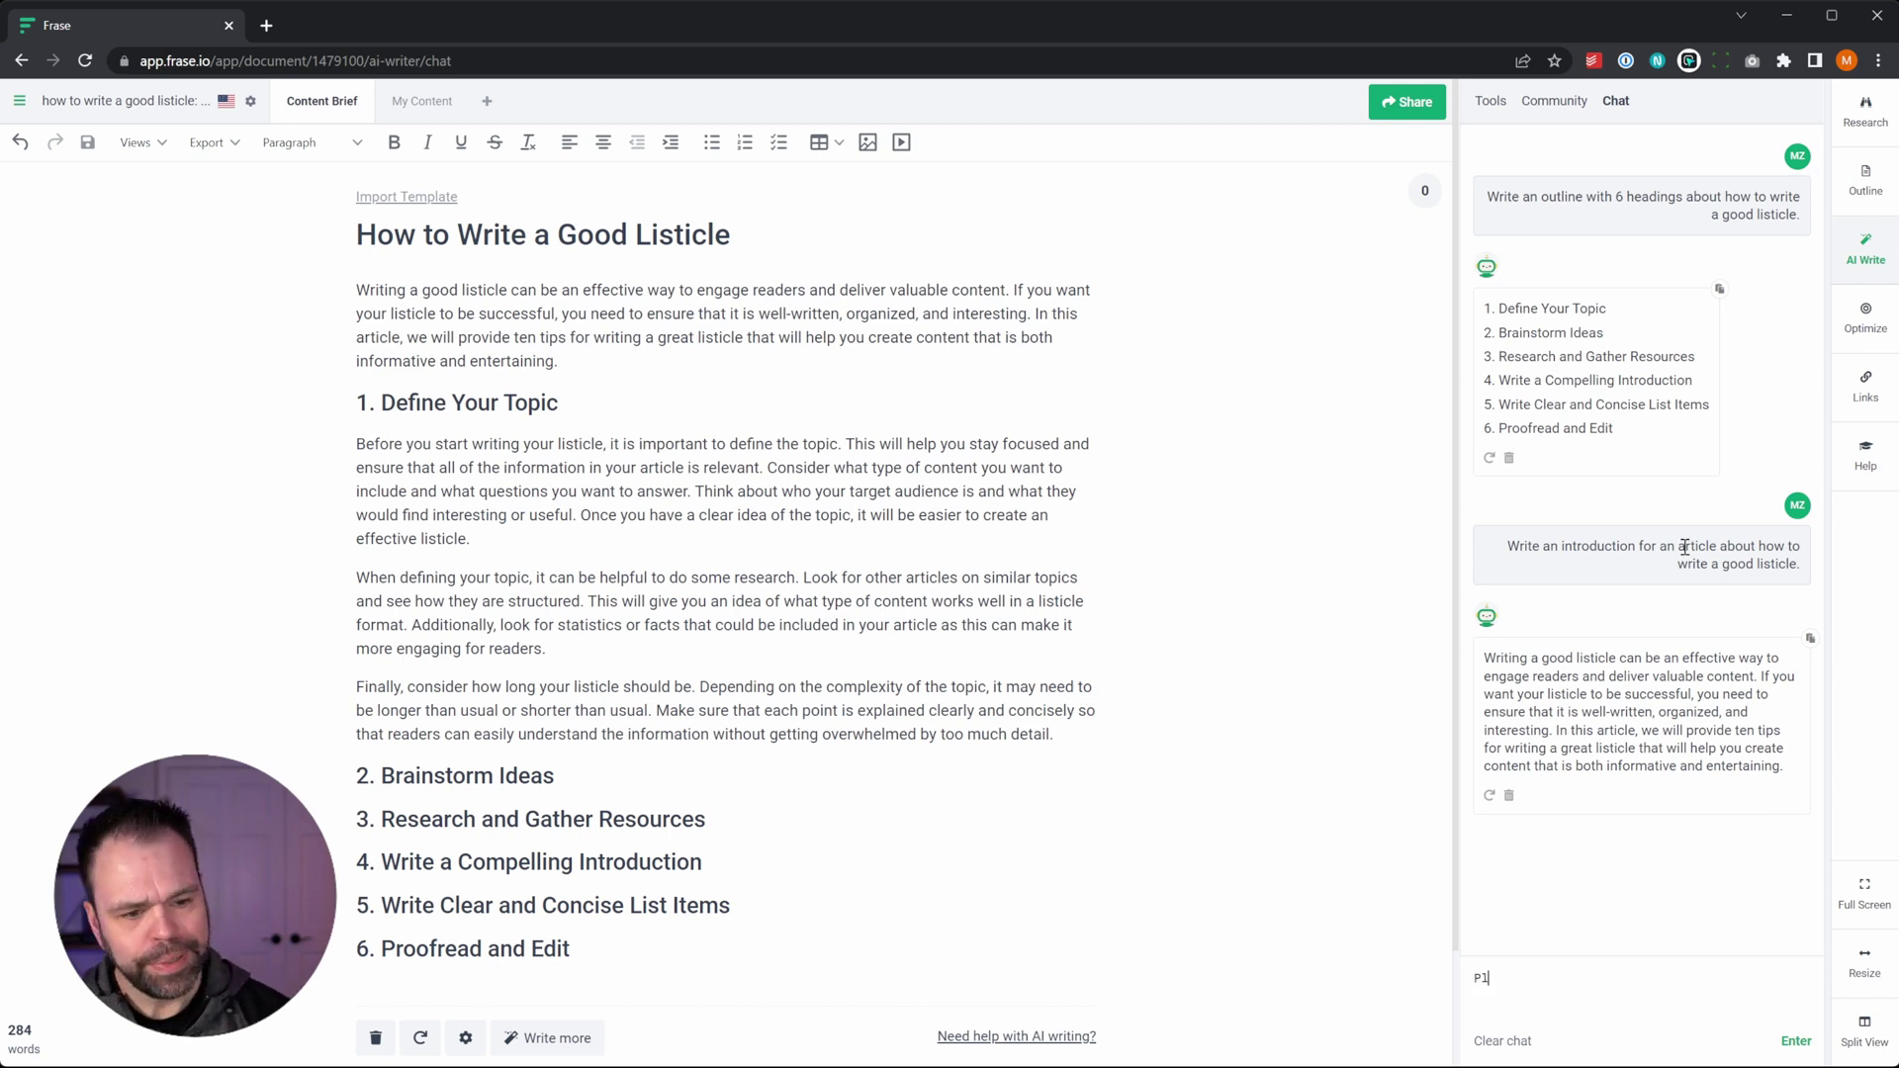
pyautogui.write('ease write a differen')
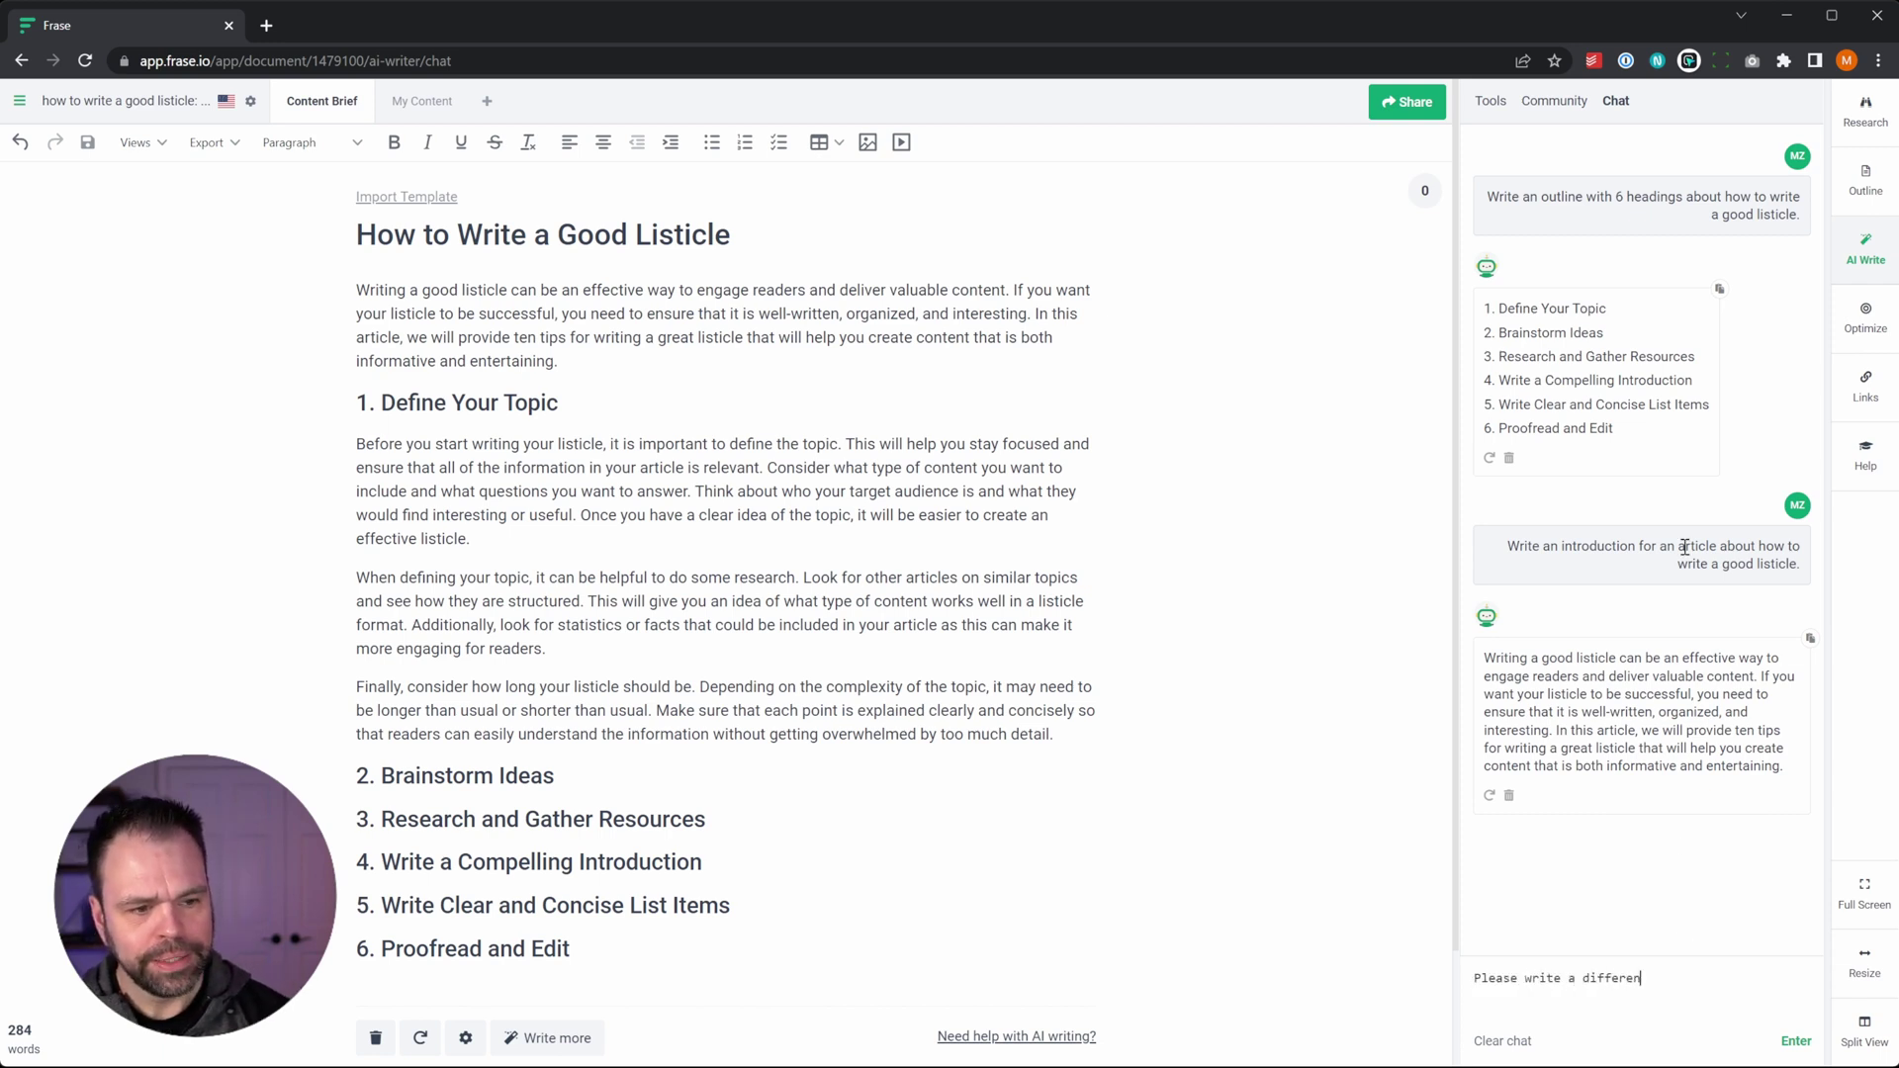
pyautogui.write('t introduction.')
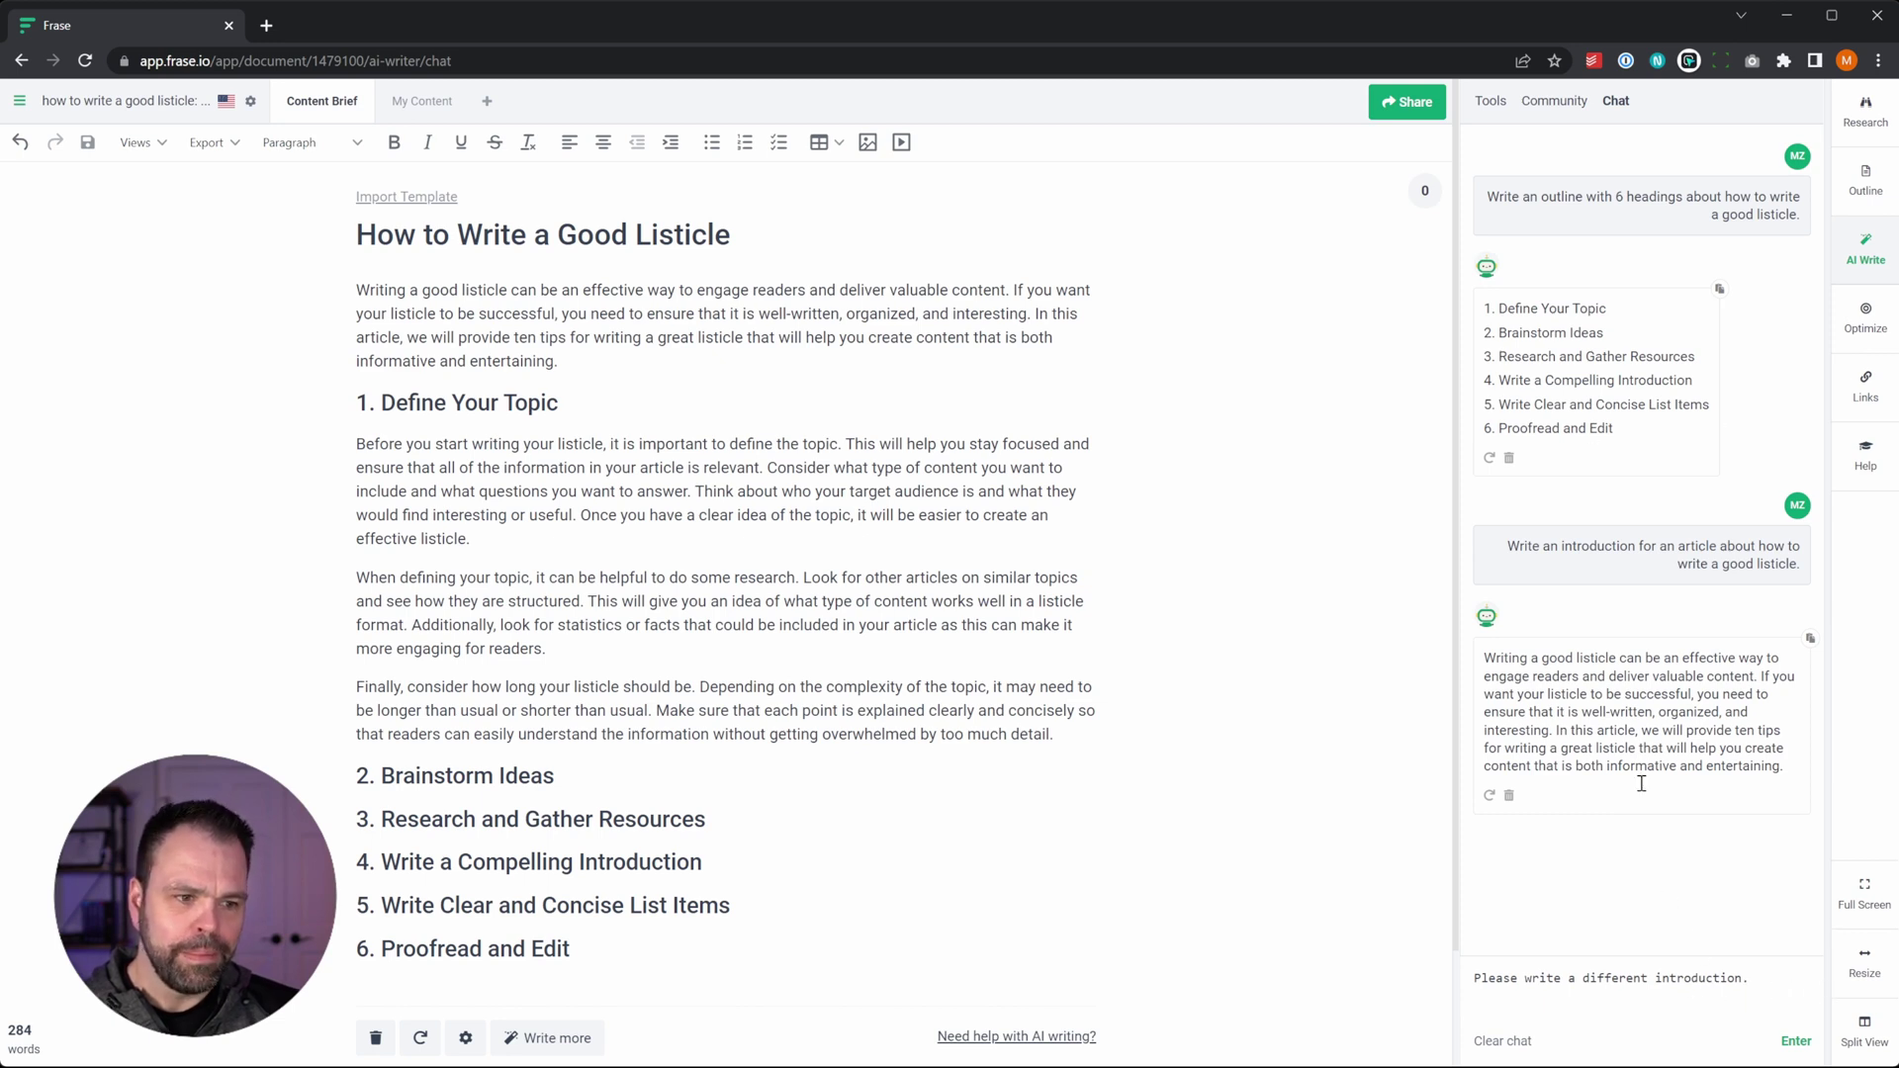
pyautogui.click(1795, 1043)
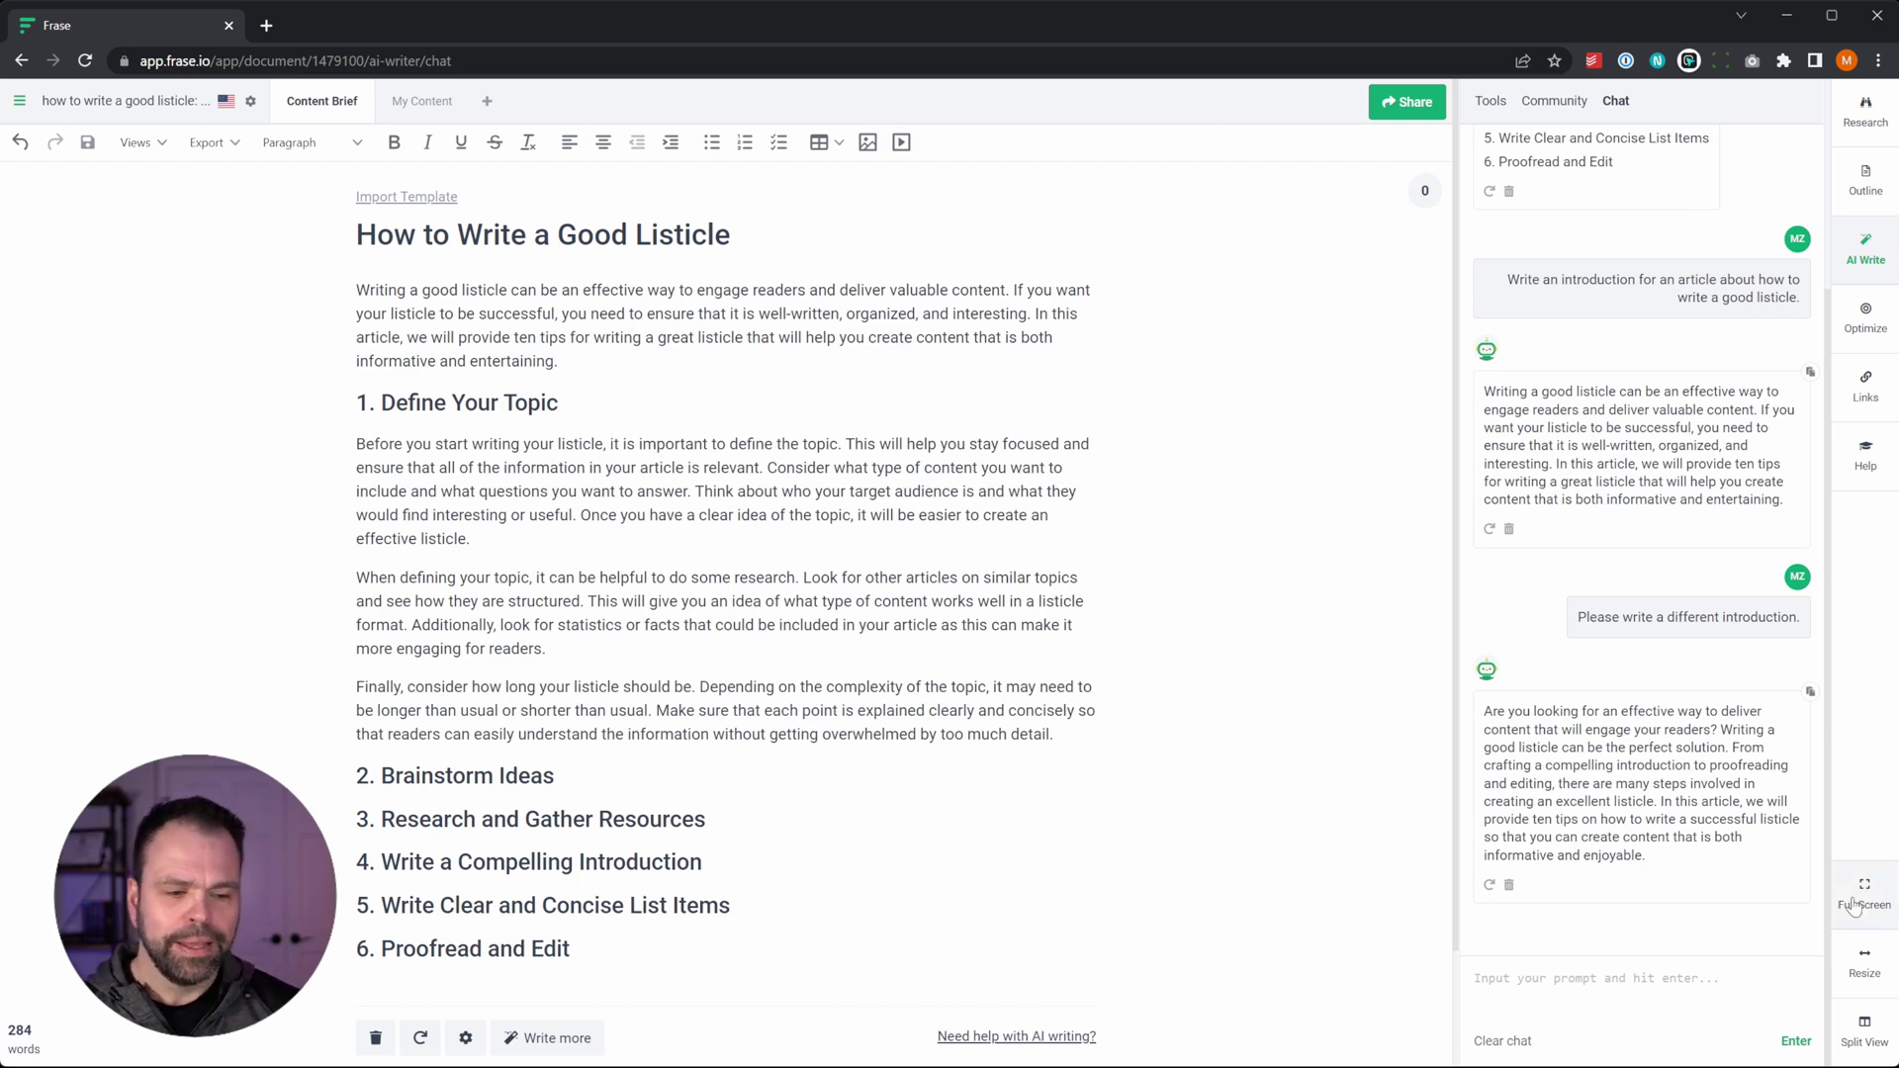
# - Send the AI chat the follow-up "Write it again, but use two paragraphs." and compare the reply with the earlier introduction
pyautogui.click(1739, 981)
pyautogui.write('Write it ')
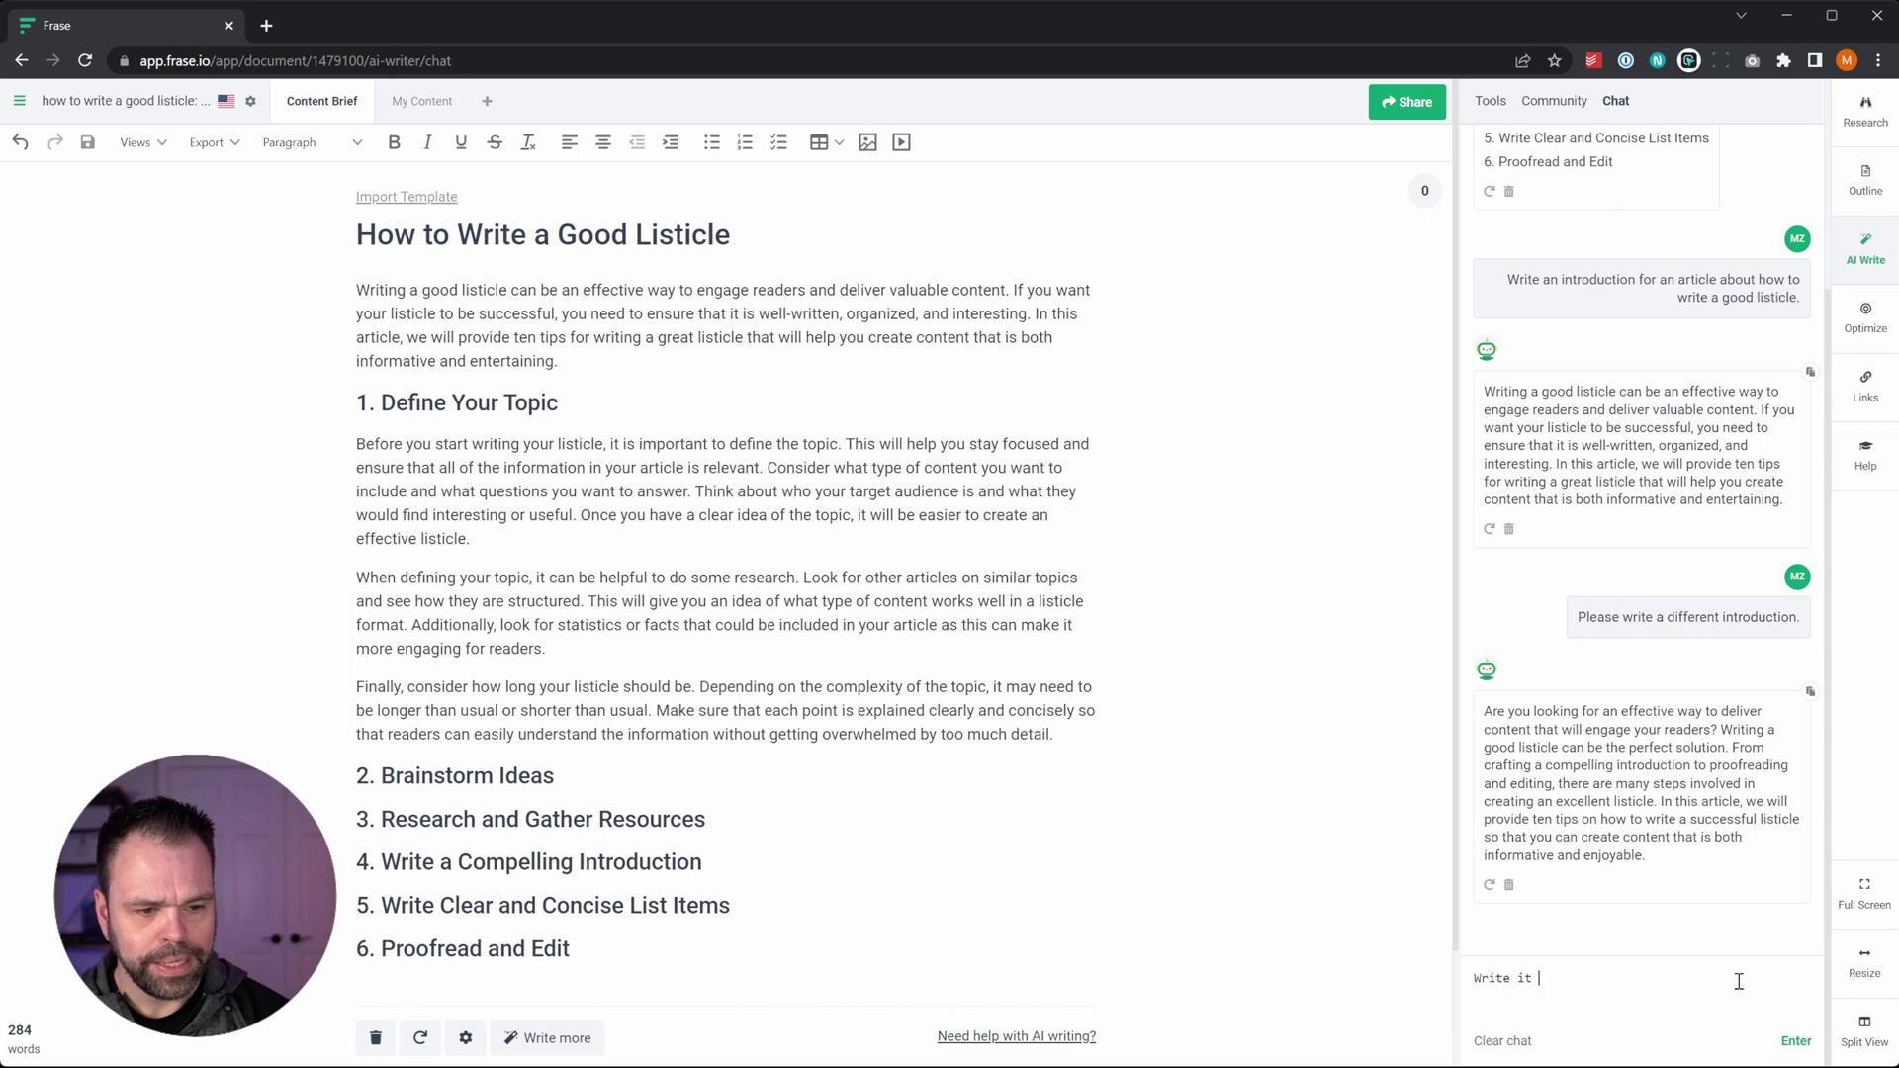
pyautogui.write('again, but use ')
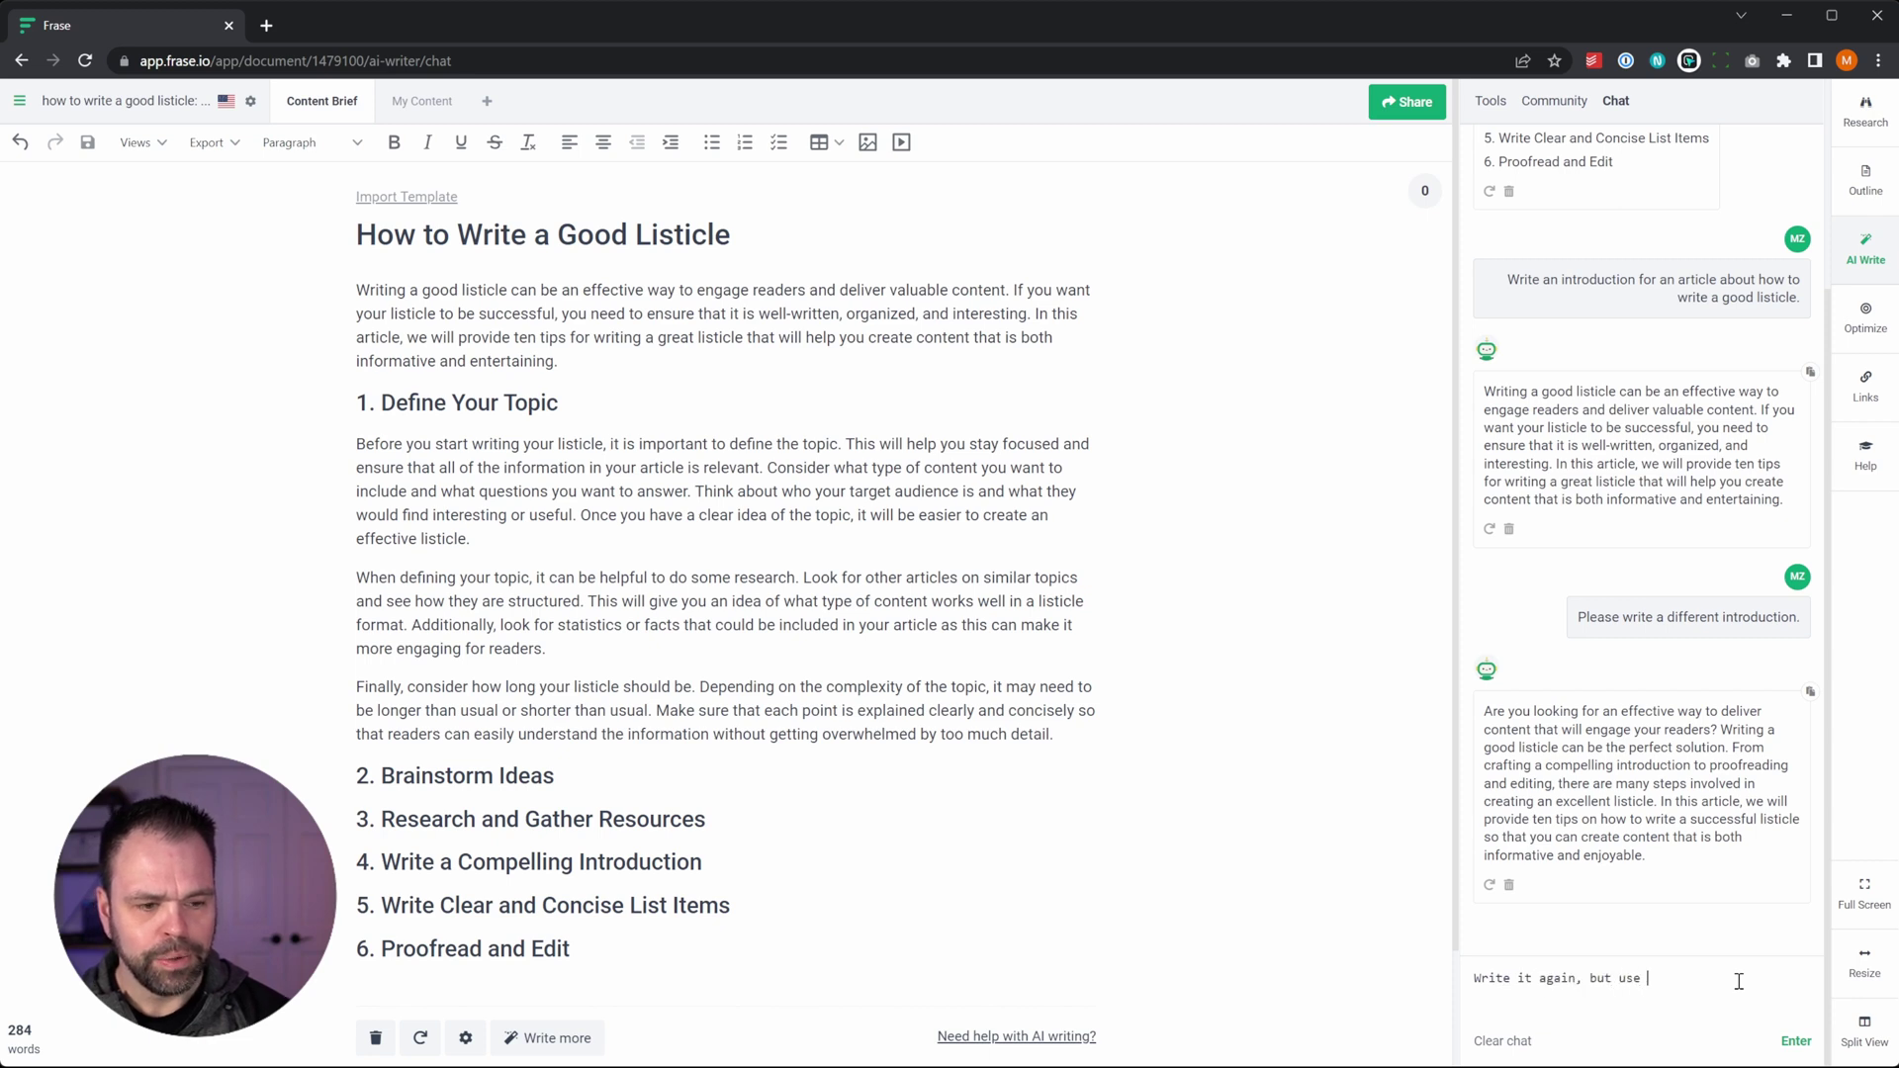
pyautogui.write('two paragraphs.')
pyautogui.press('Return')
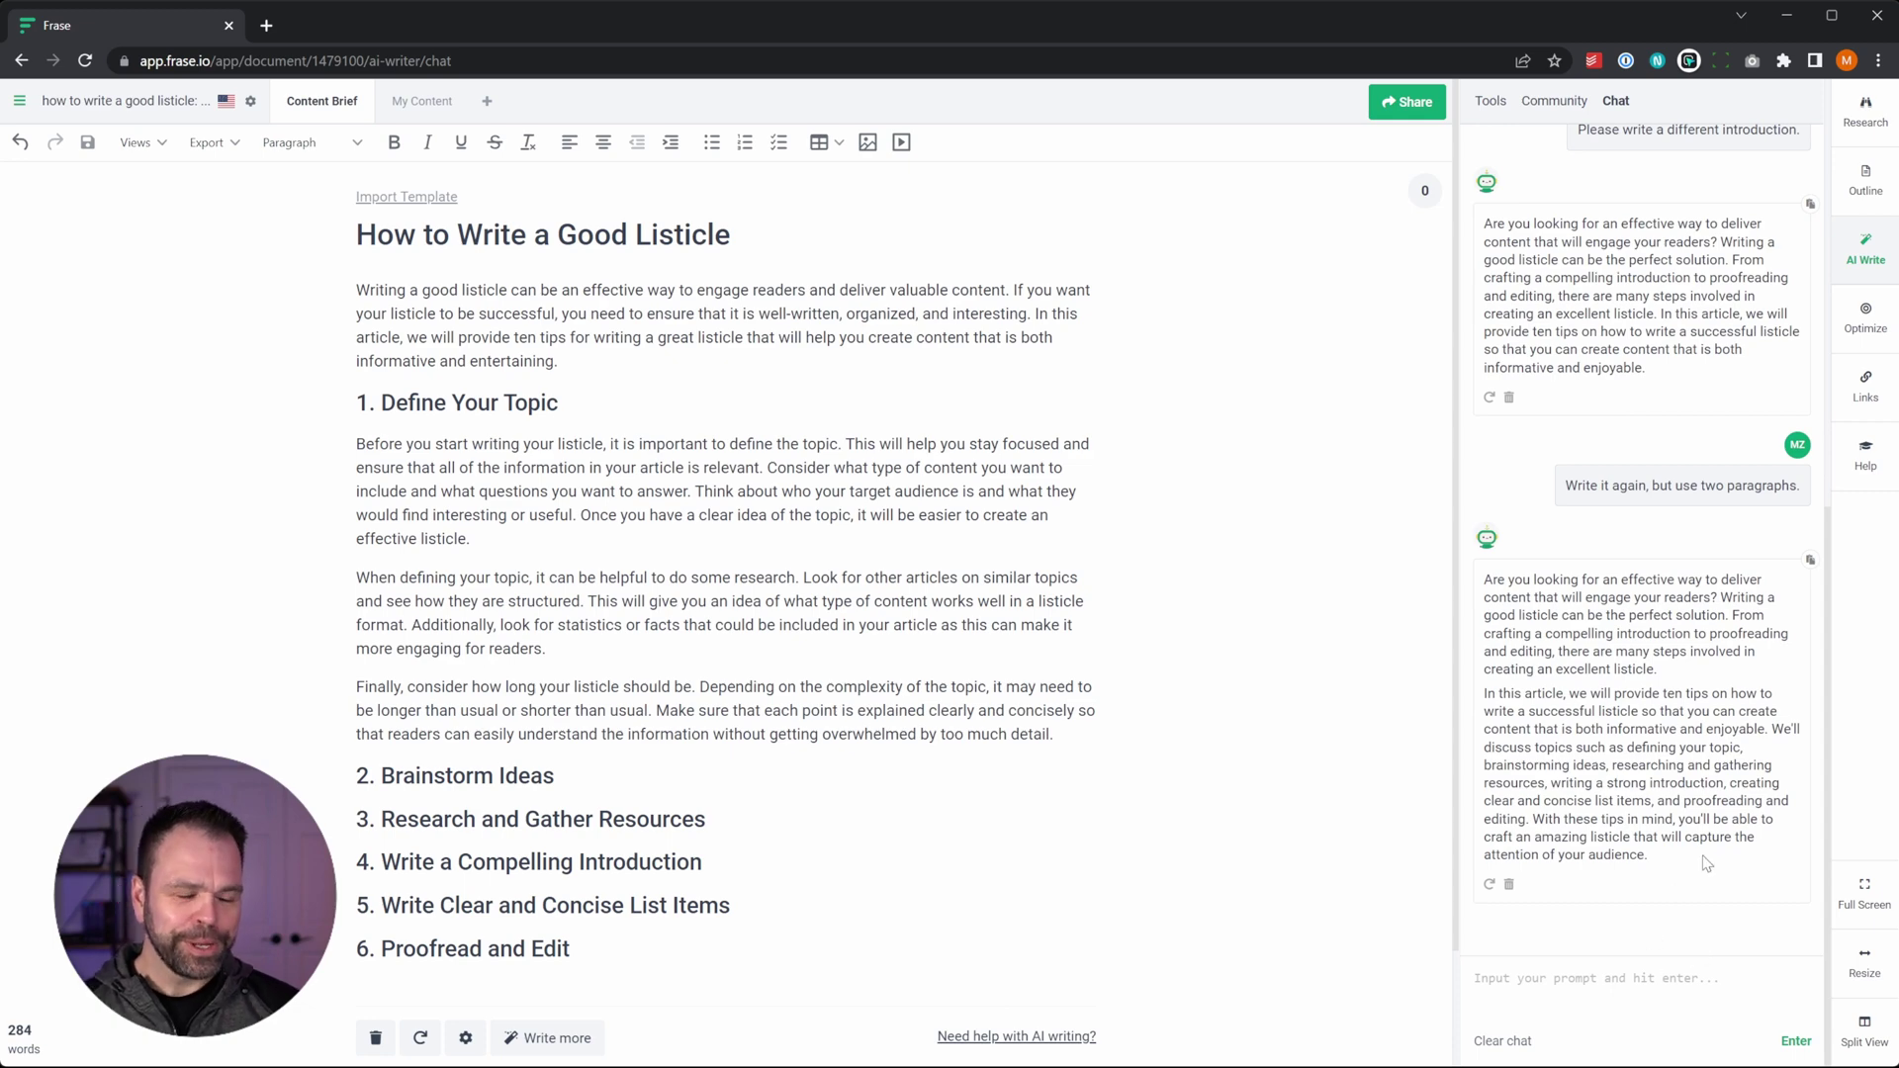
pyautogui.scroll(2, 1711, 866)
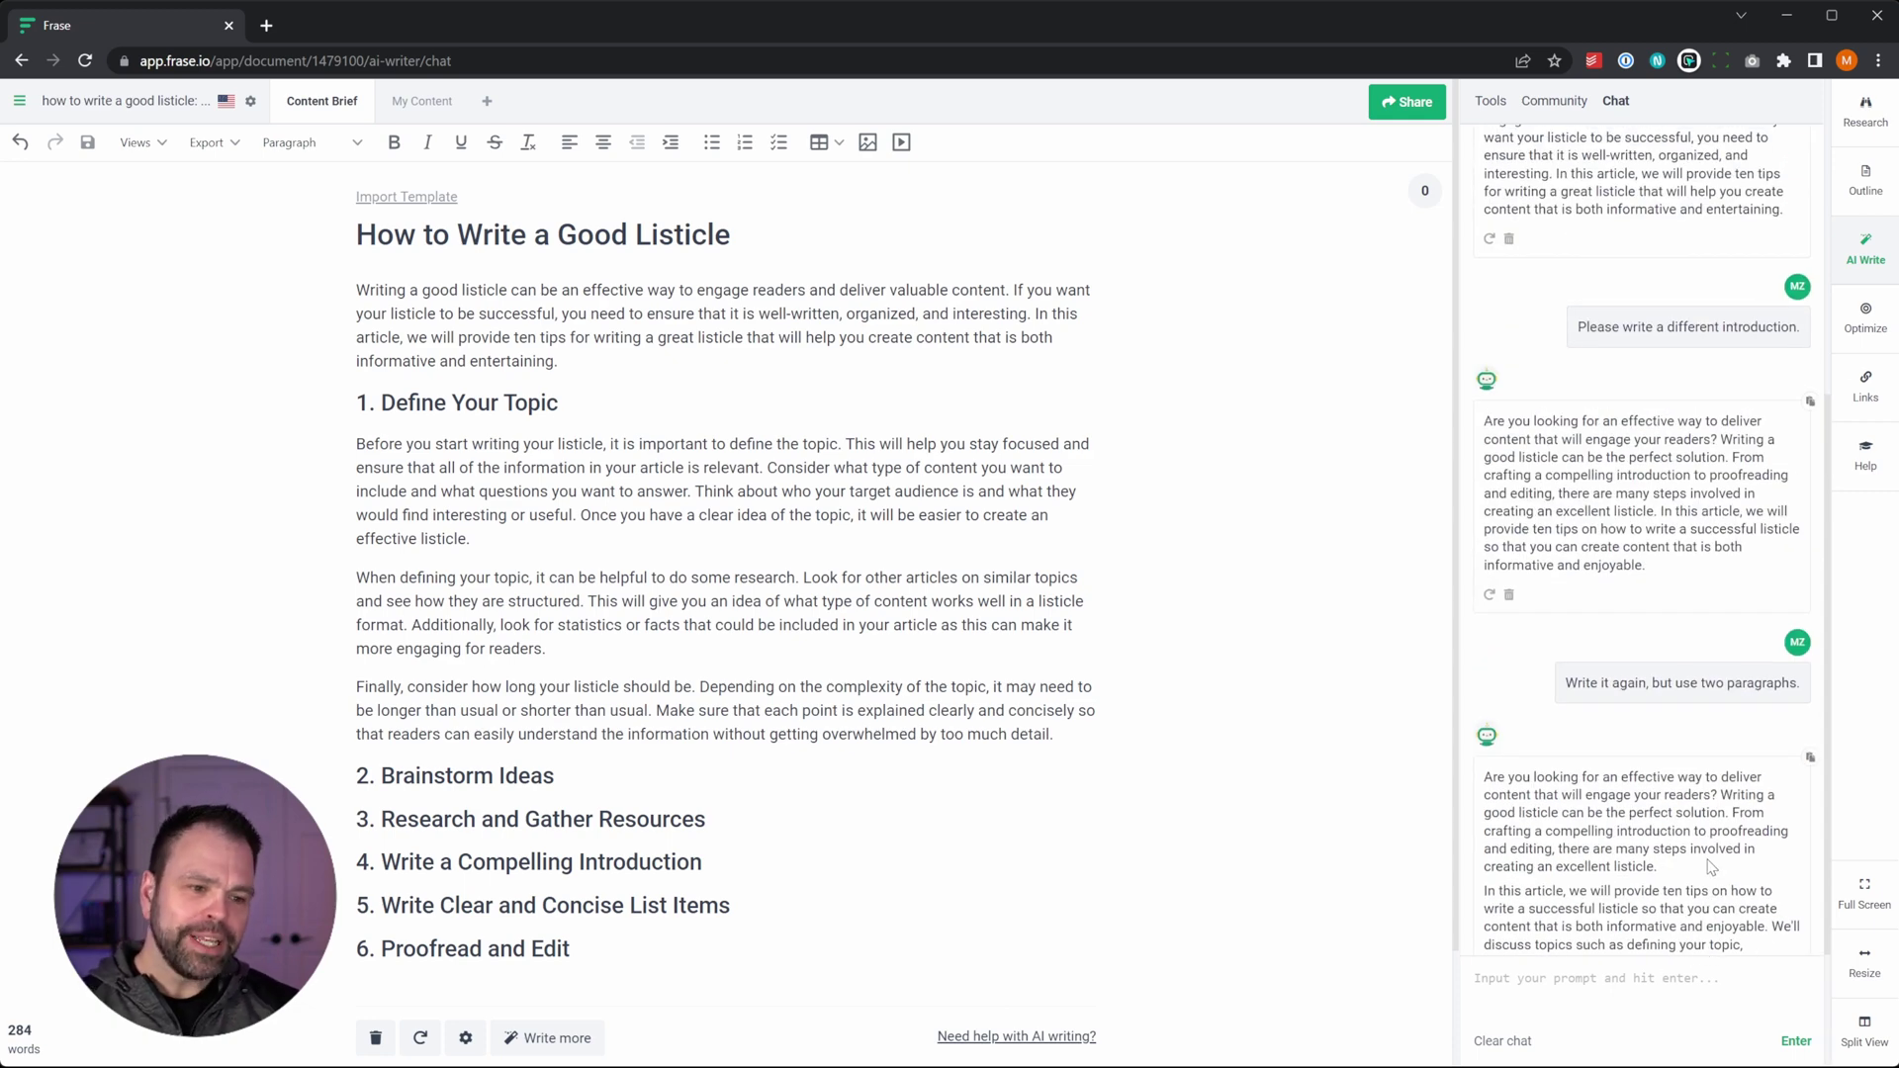
# - Send the AI chat the follow-up "Write it one more time, but use the keyword ice cream."
pyautogui.scroll(2, 1711, 866)
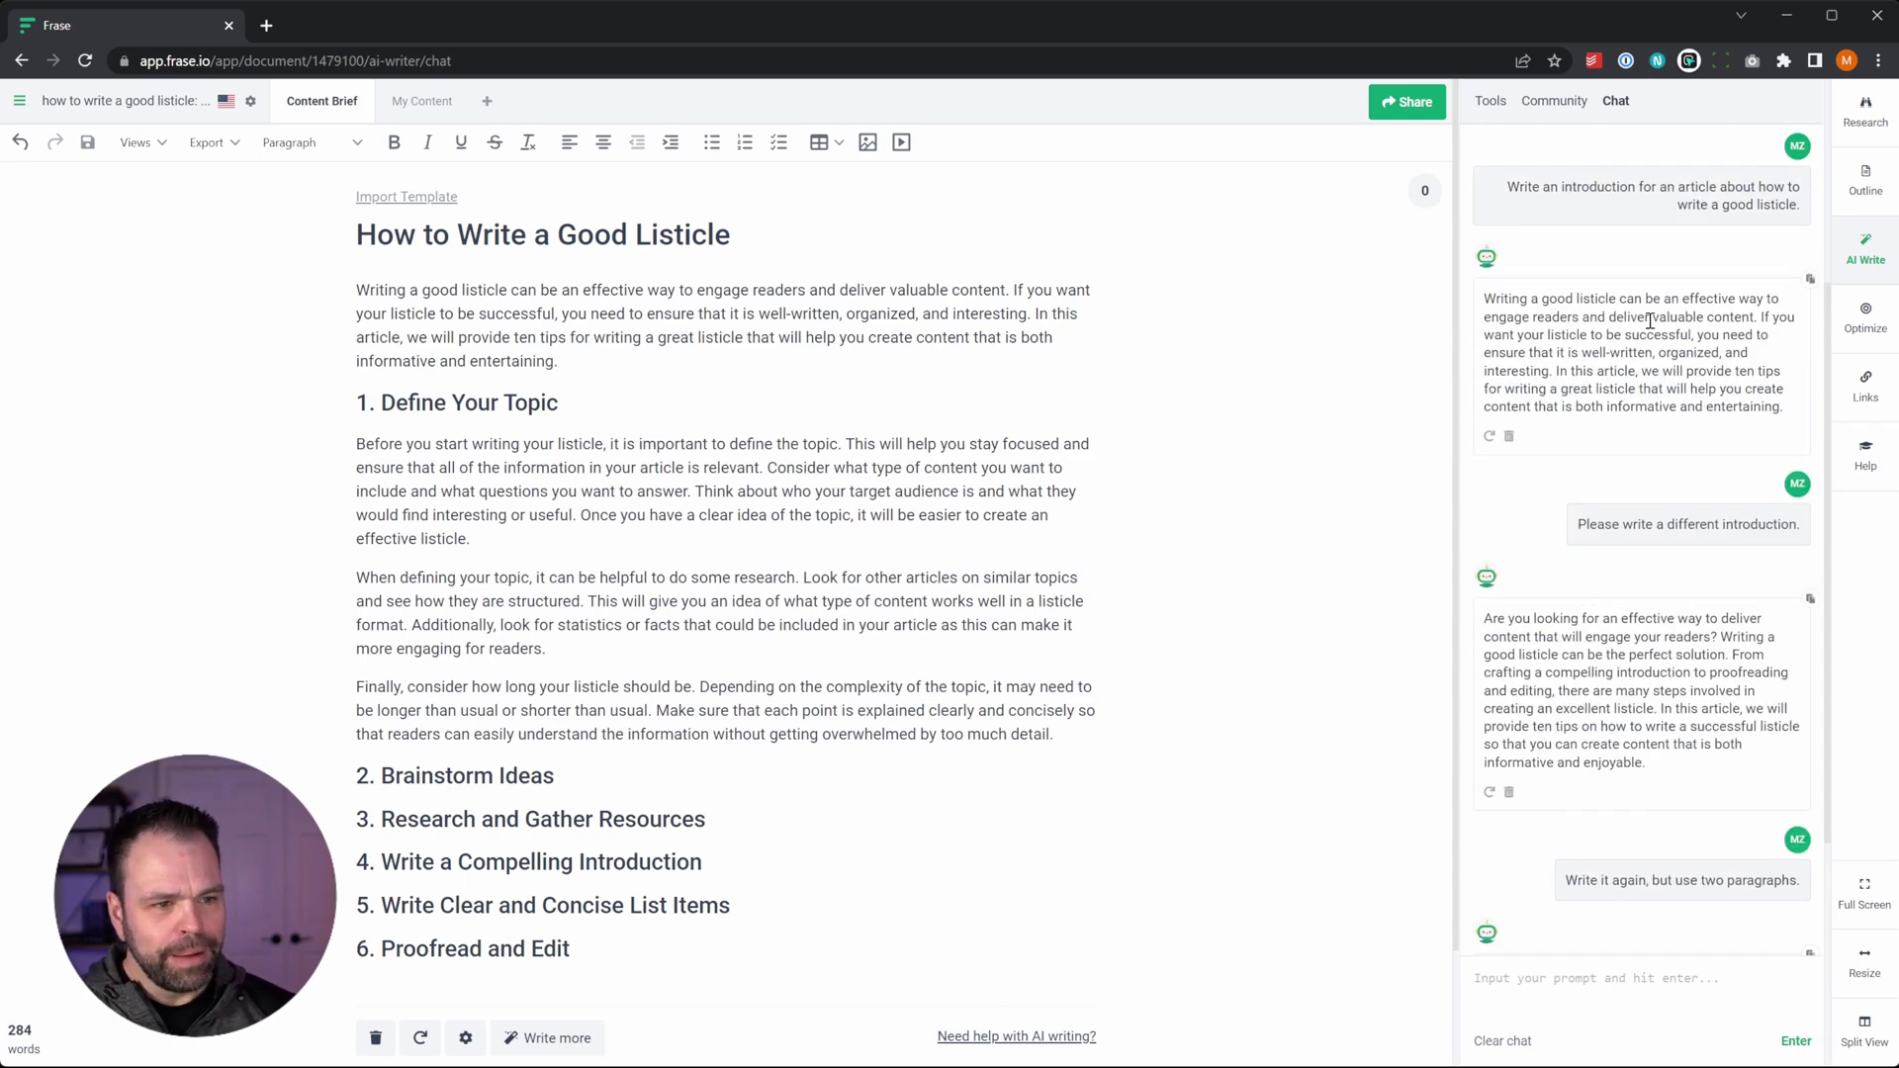
pyautogui.scroll(-2, 1652, 709)
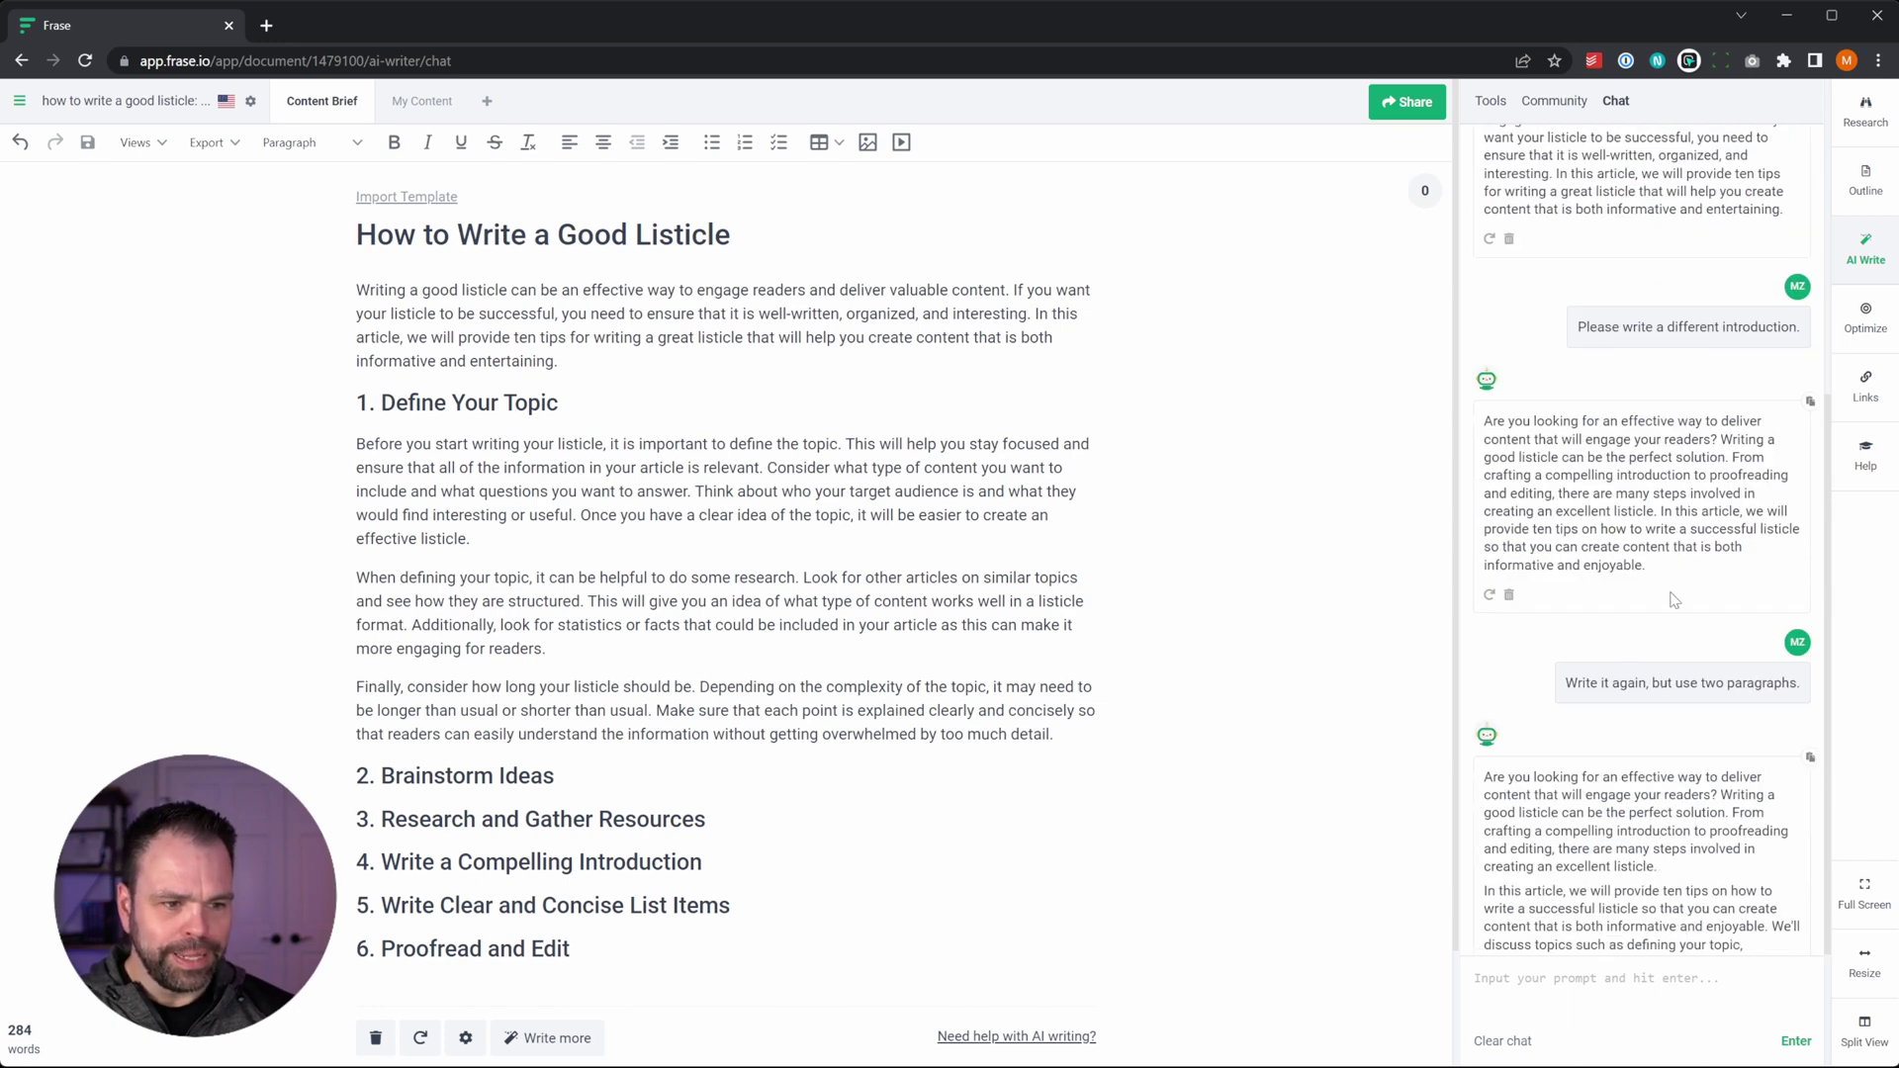
pyautogui.scroll(-2, 1681, 707)
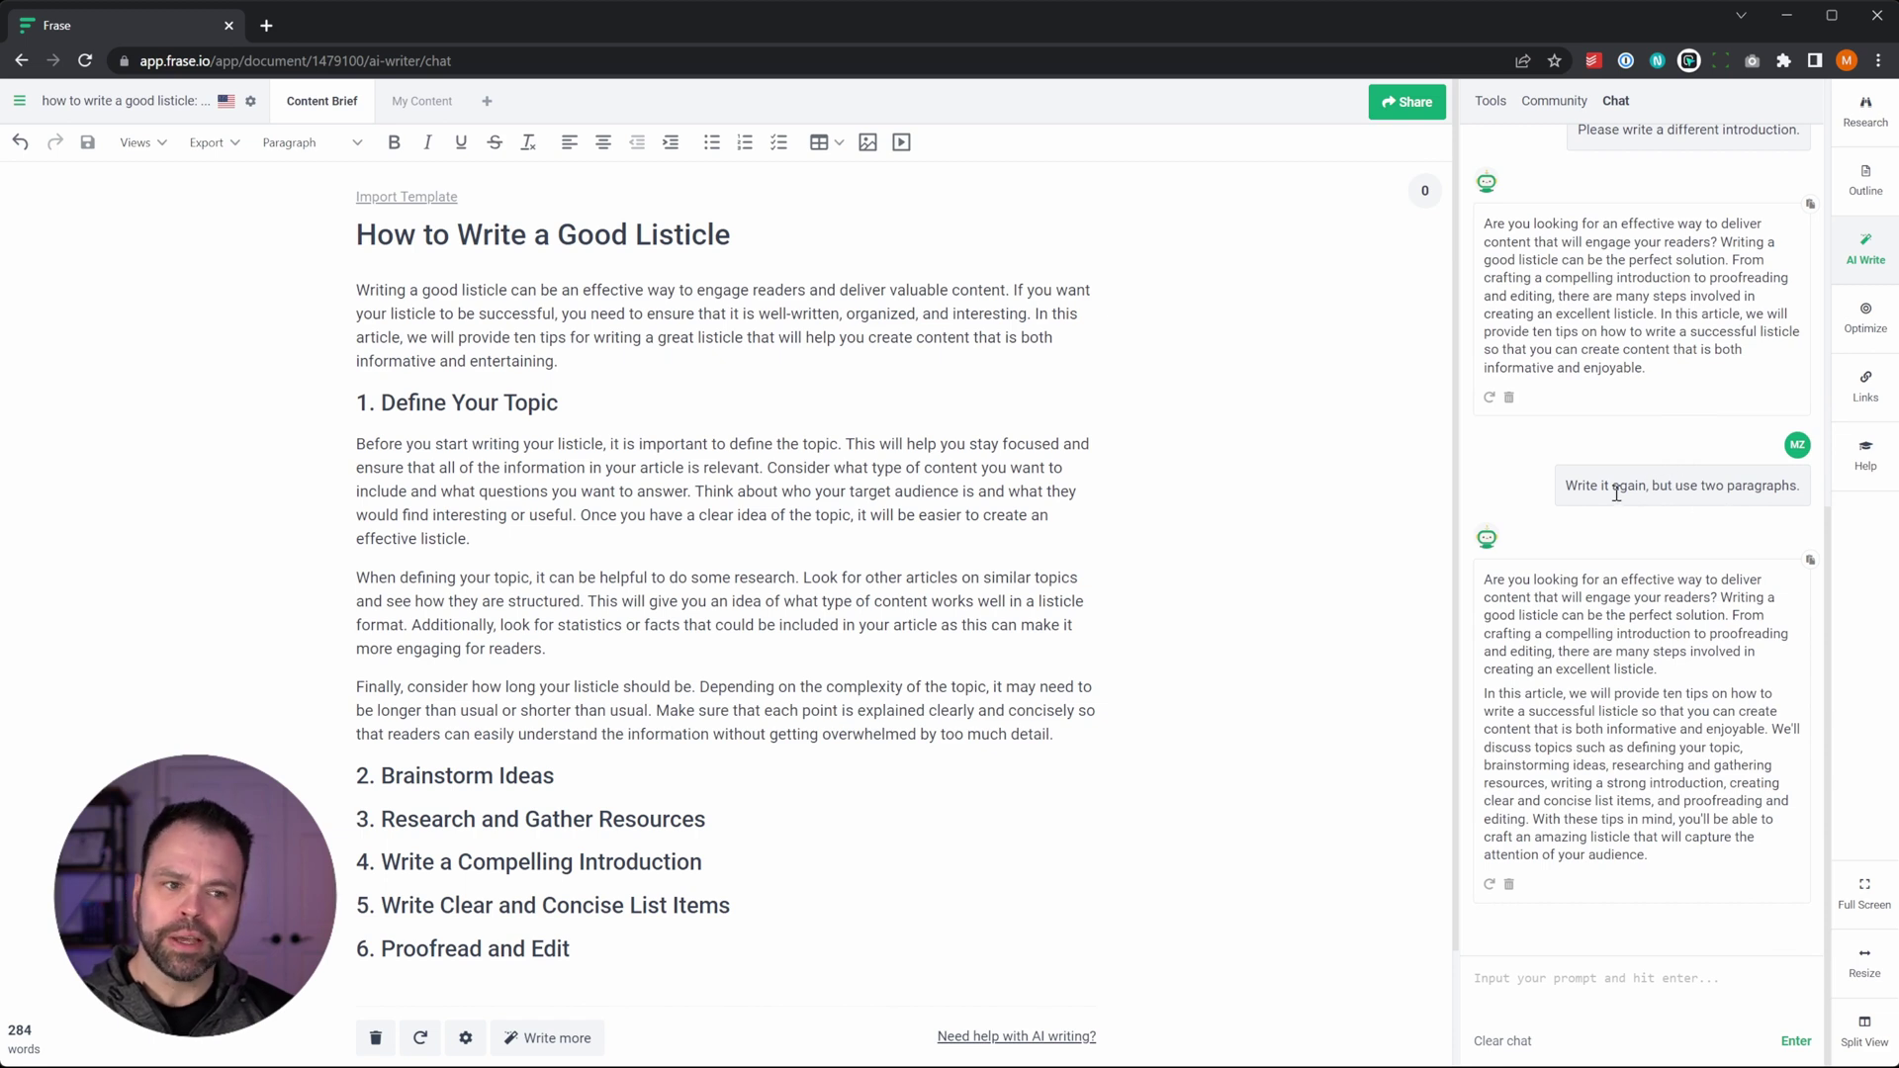
pyautogui.click(1576, 981)
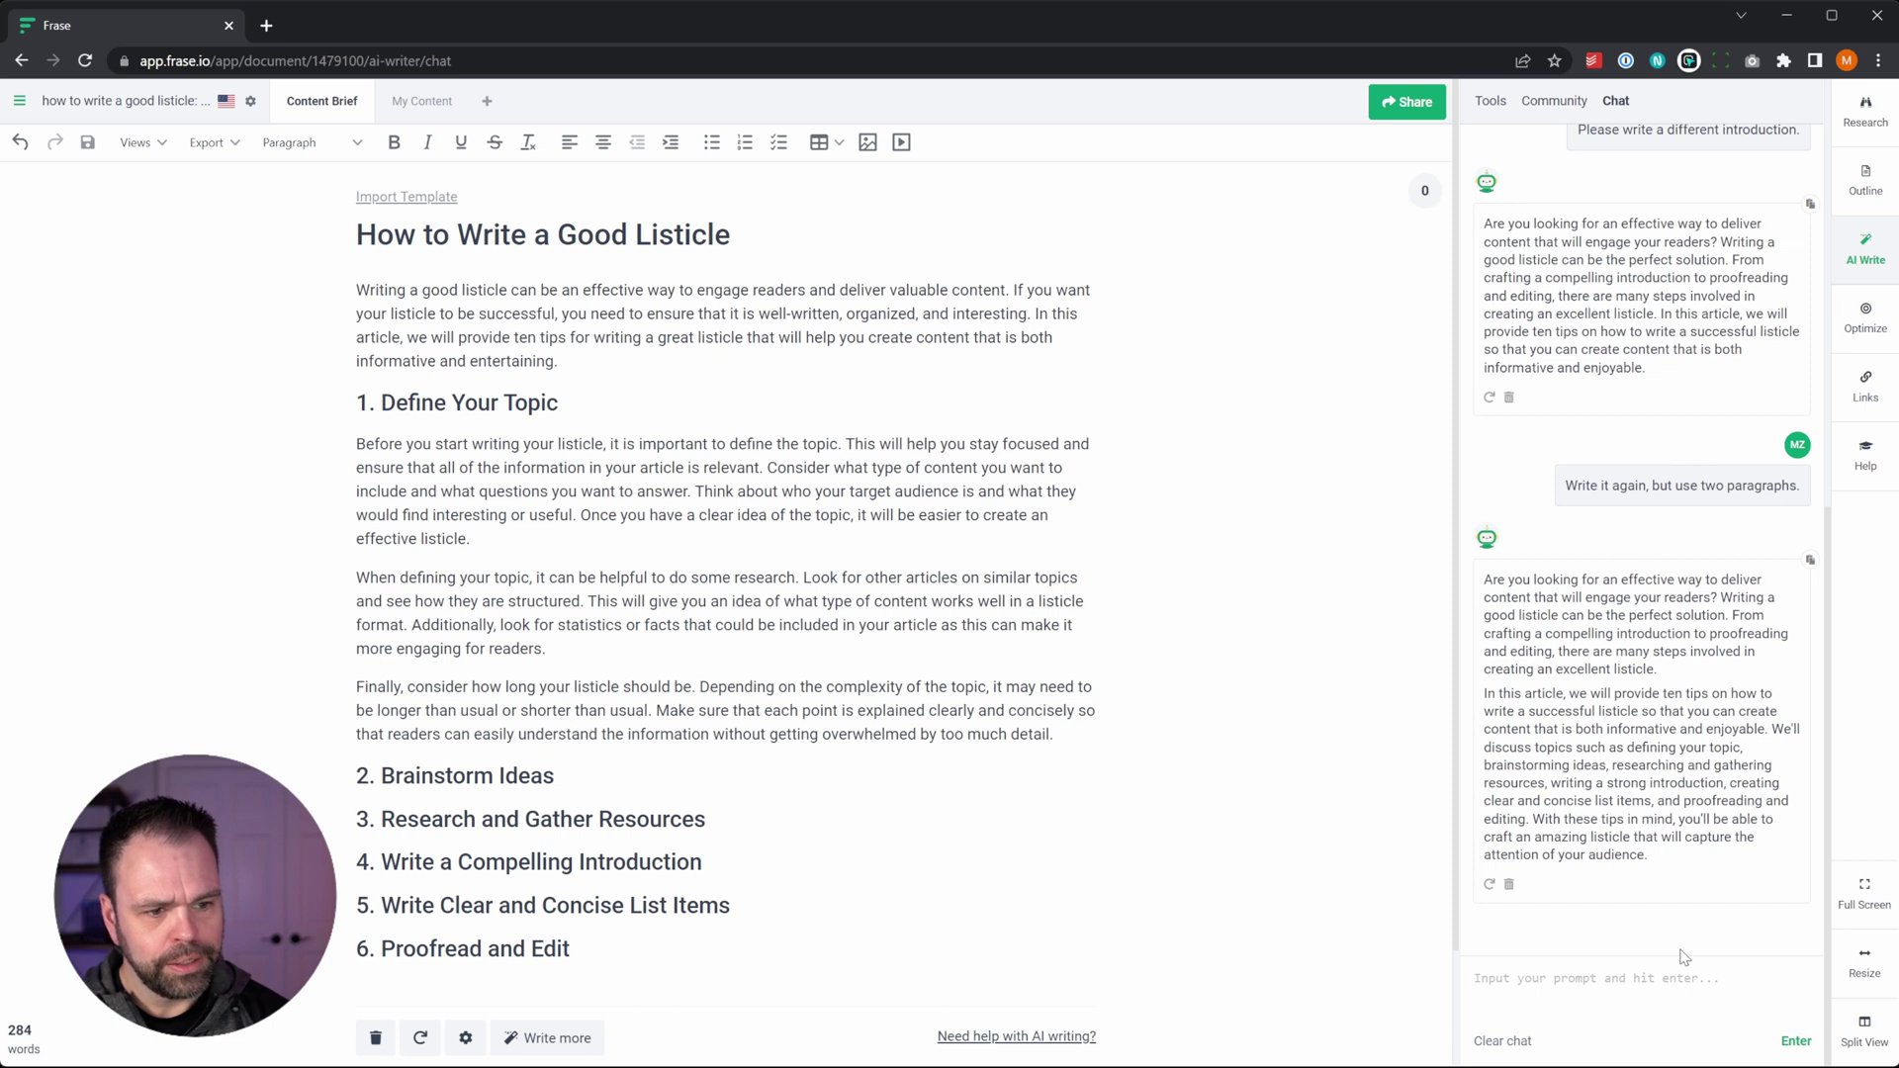
pyautogui.write('Writei t on')
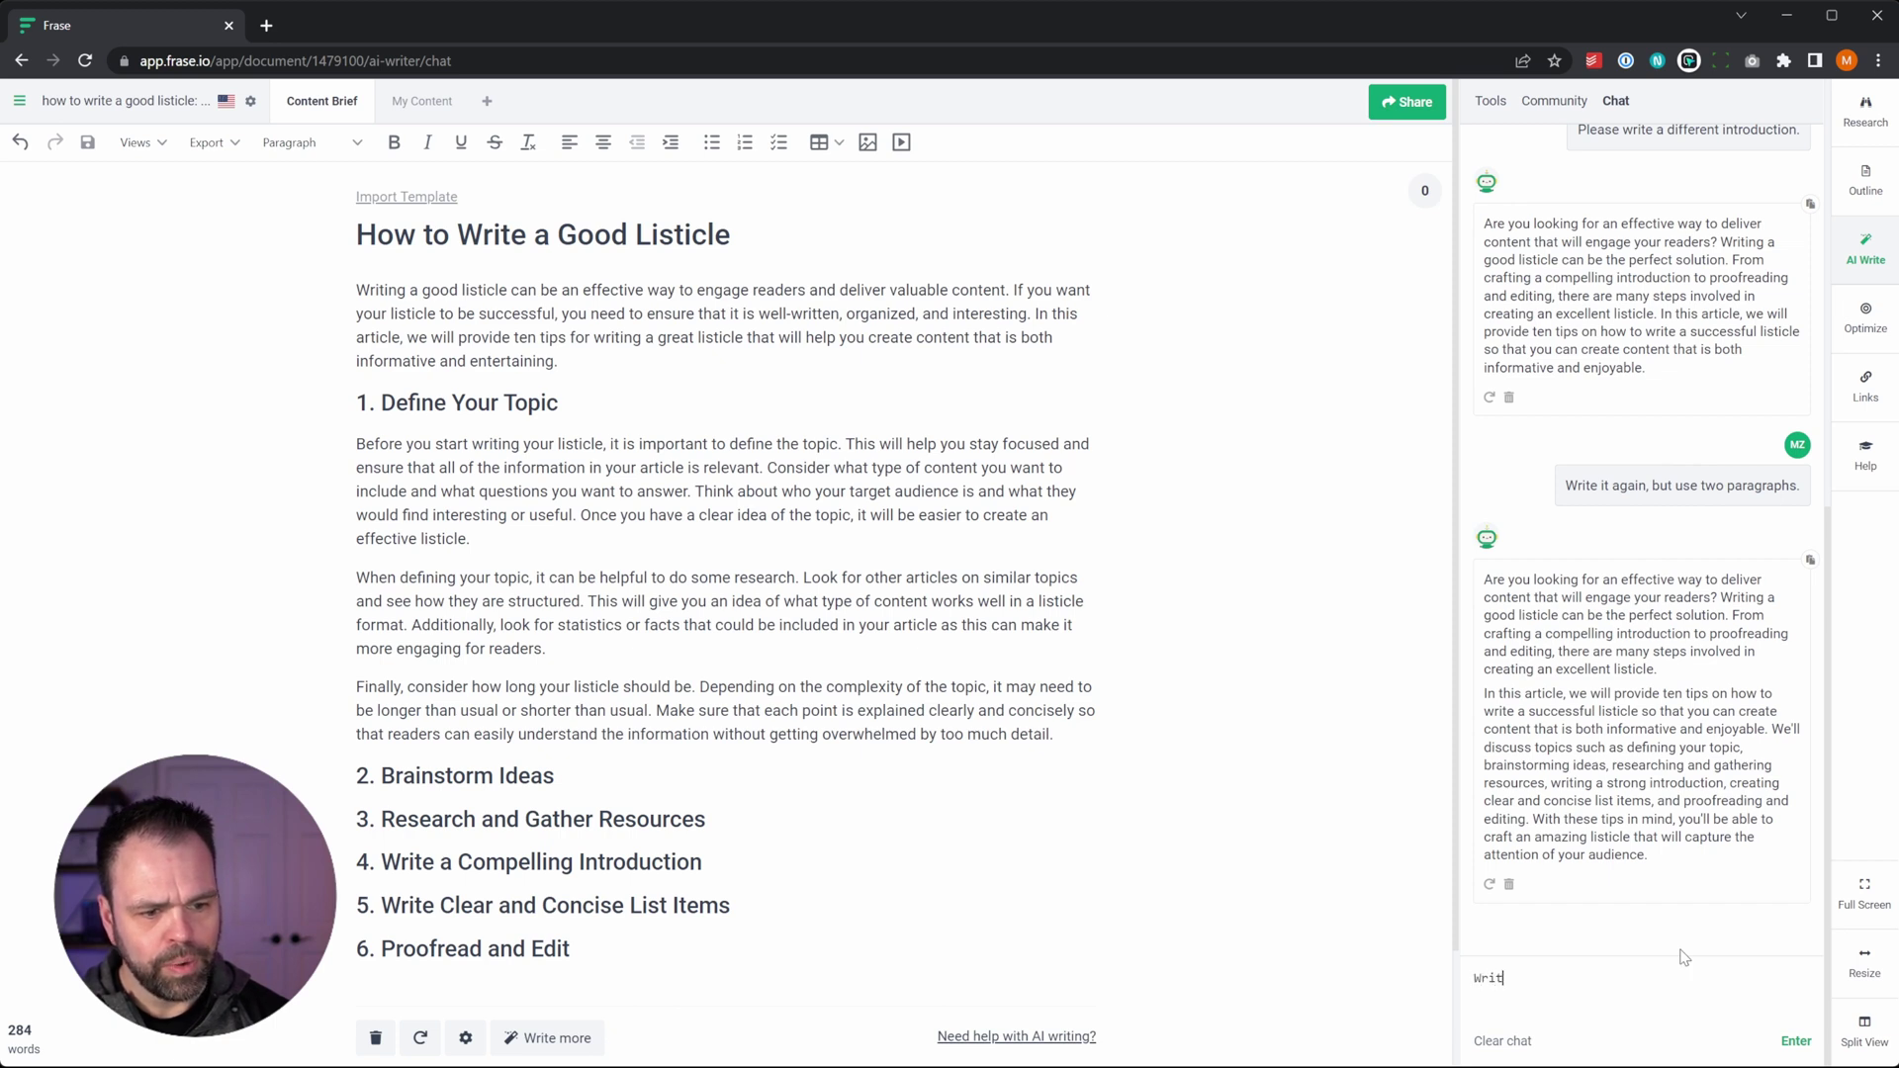
pyautogui.press('BackSpace')
pyautogui.press('BackSpace')
pyautogui.write('one more ti')
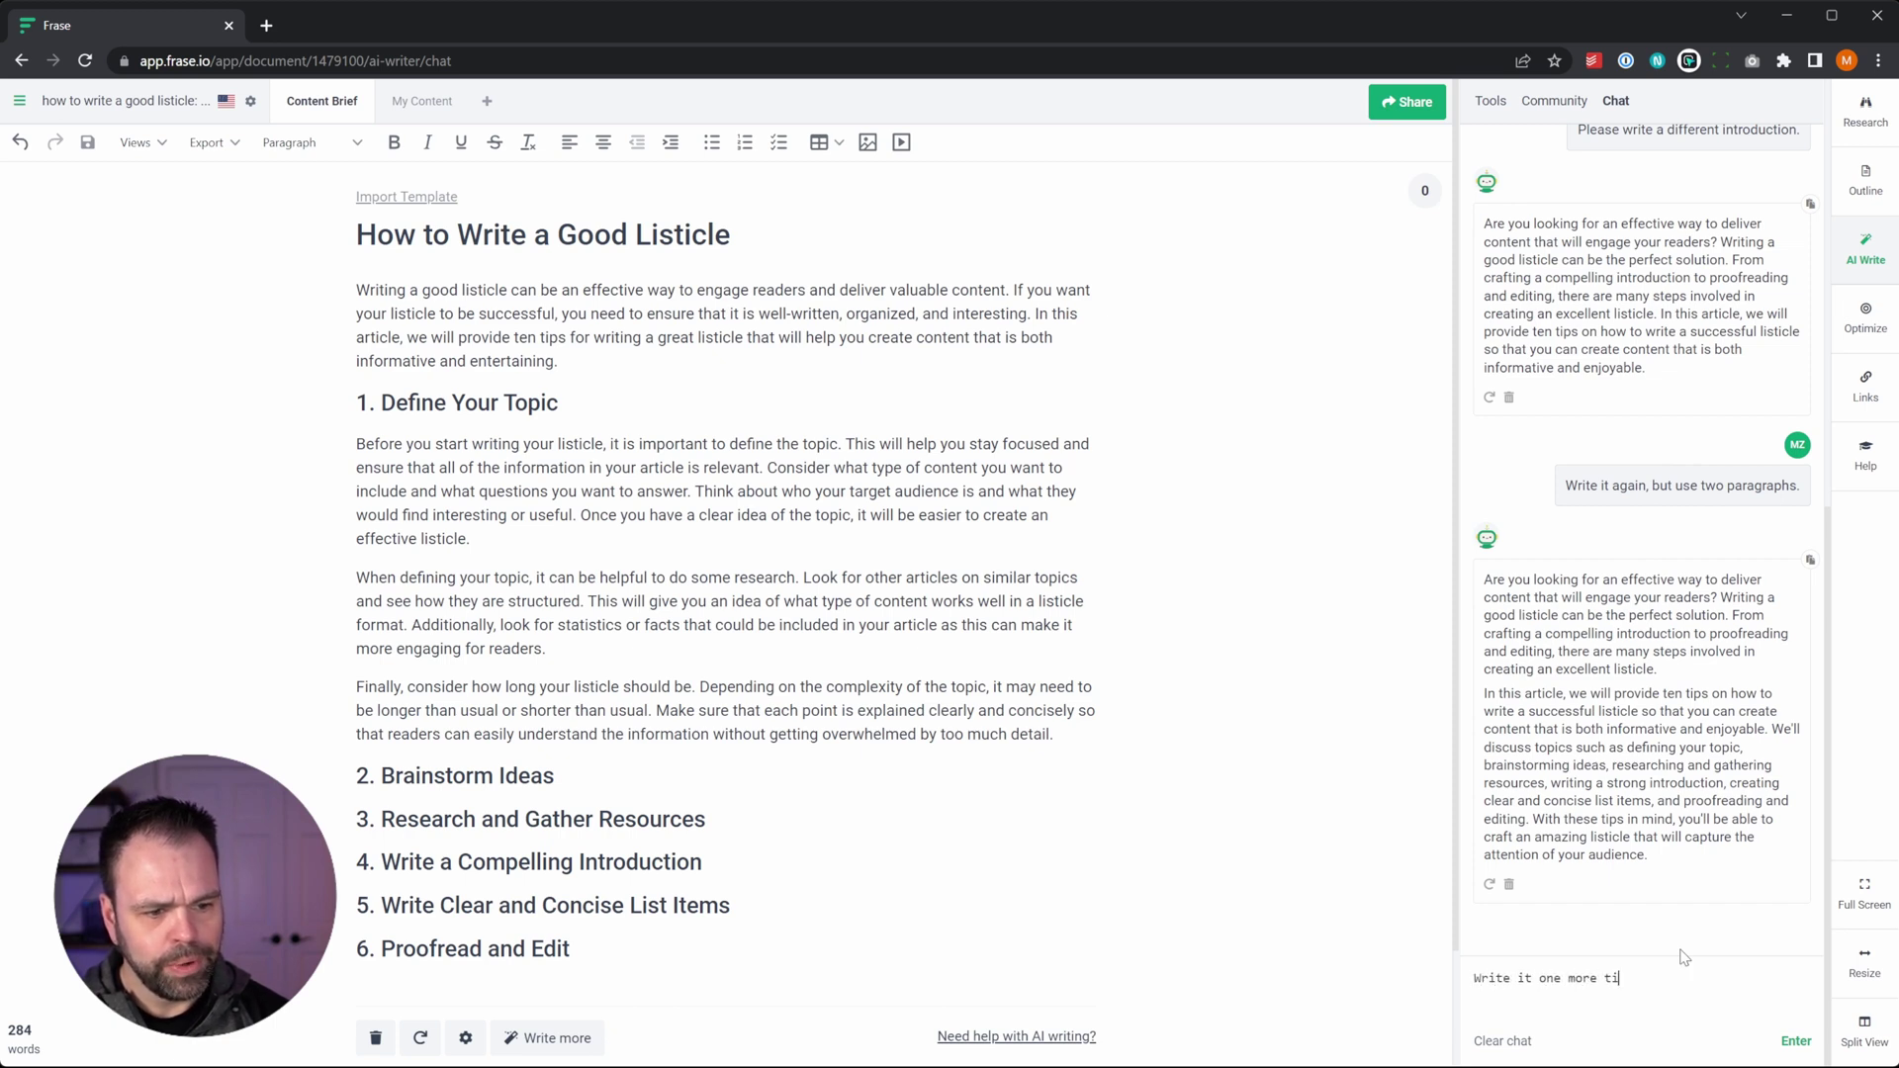
pyautogui.write('me, but use the keyword ')
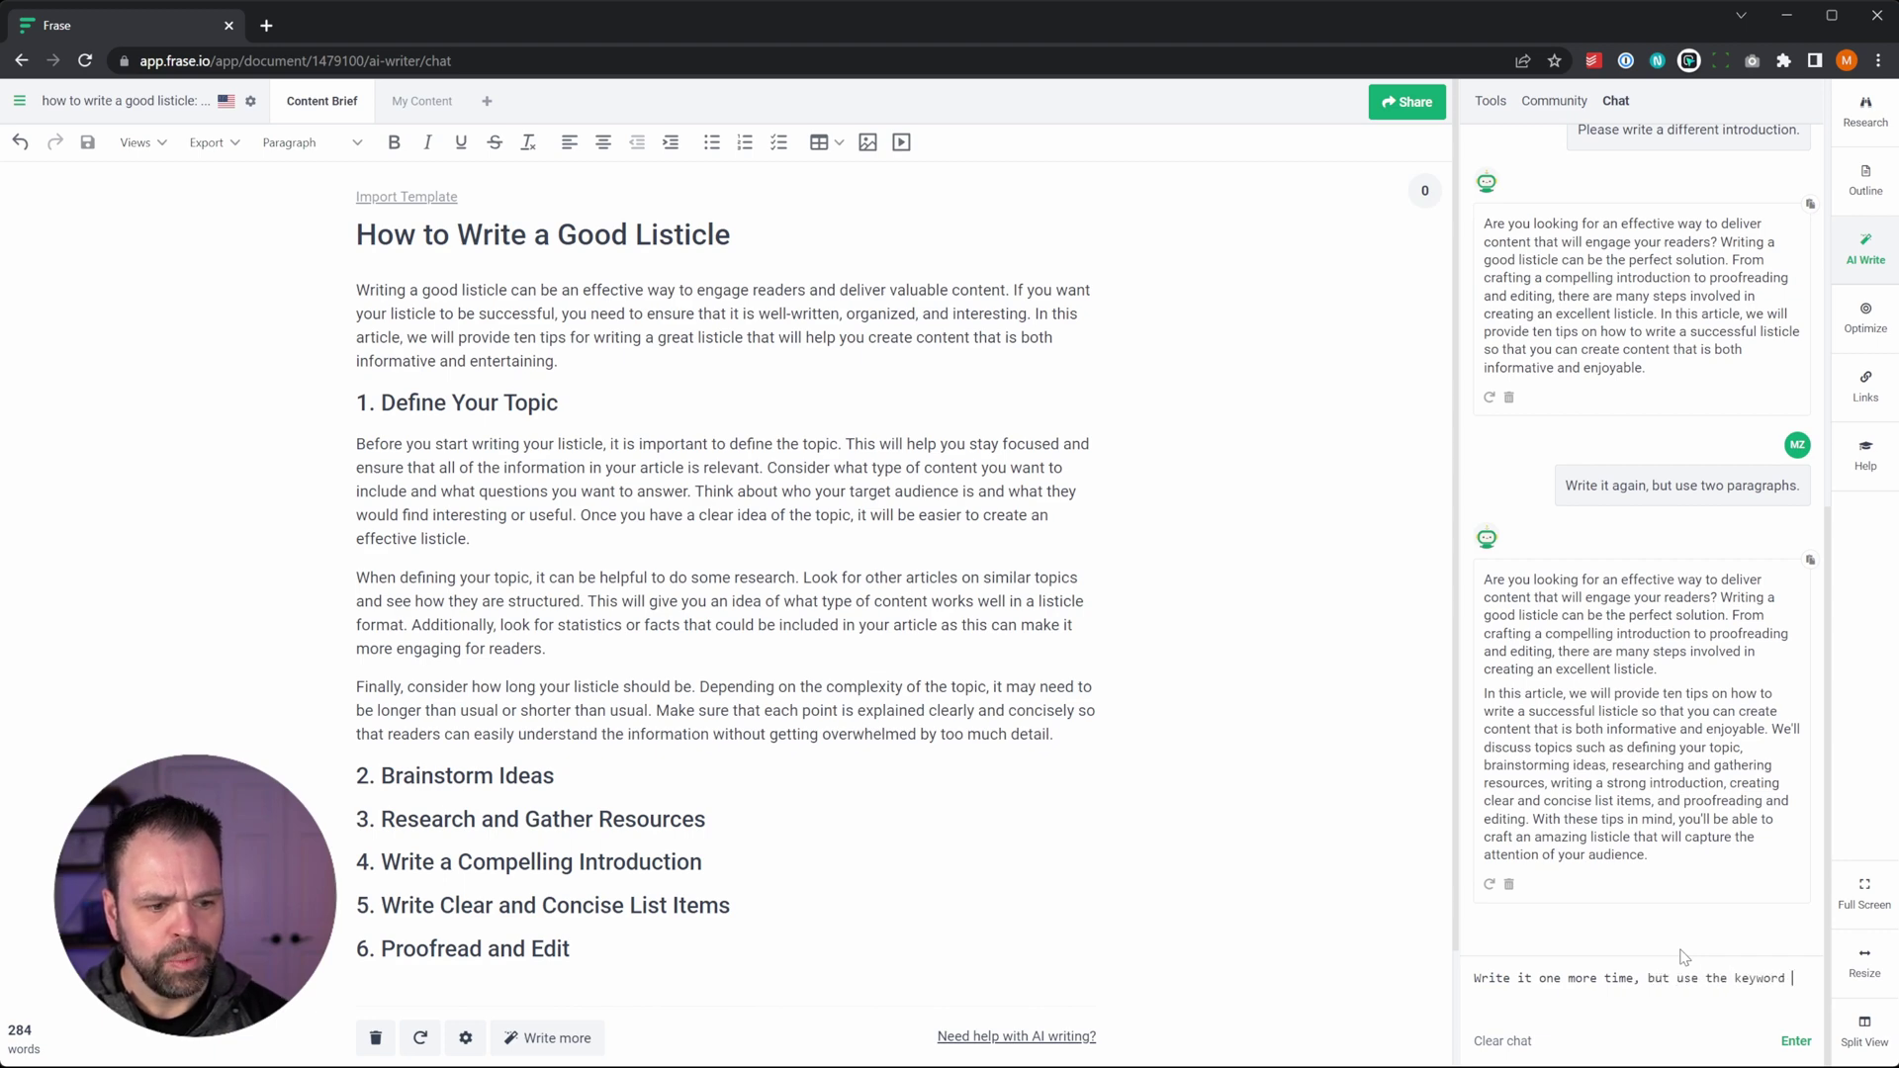
pyautogui.write('ice cream.')
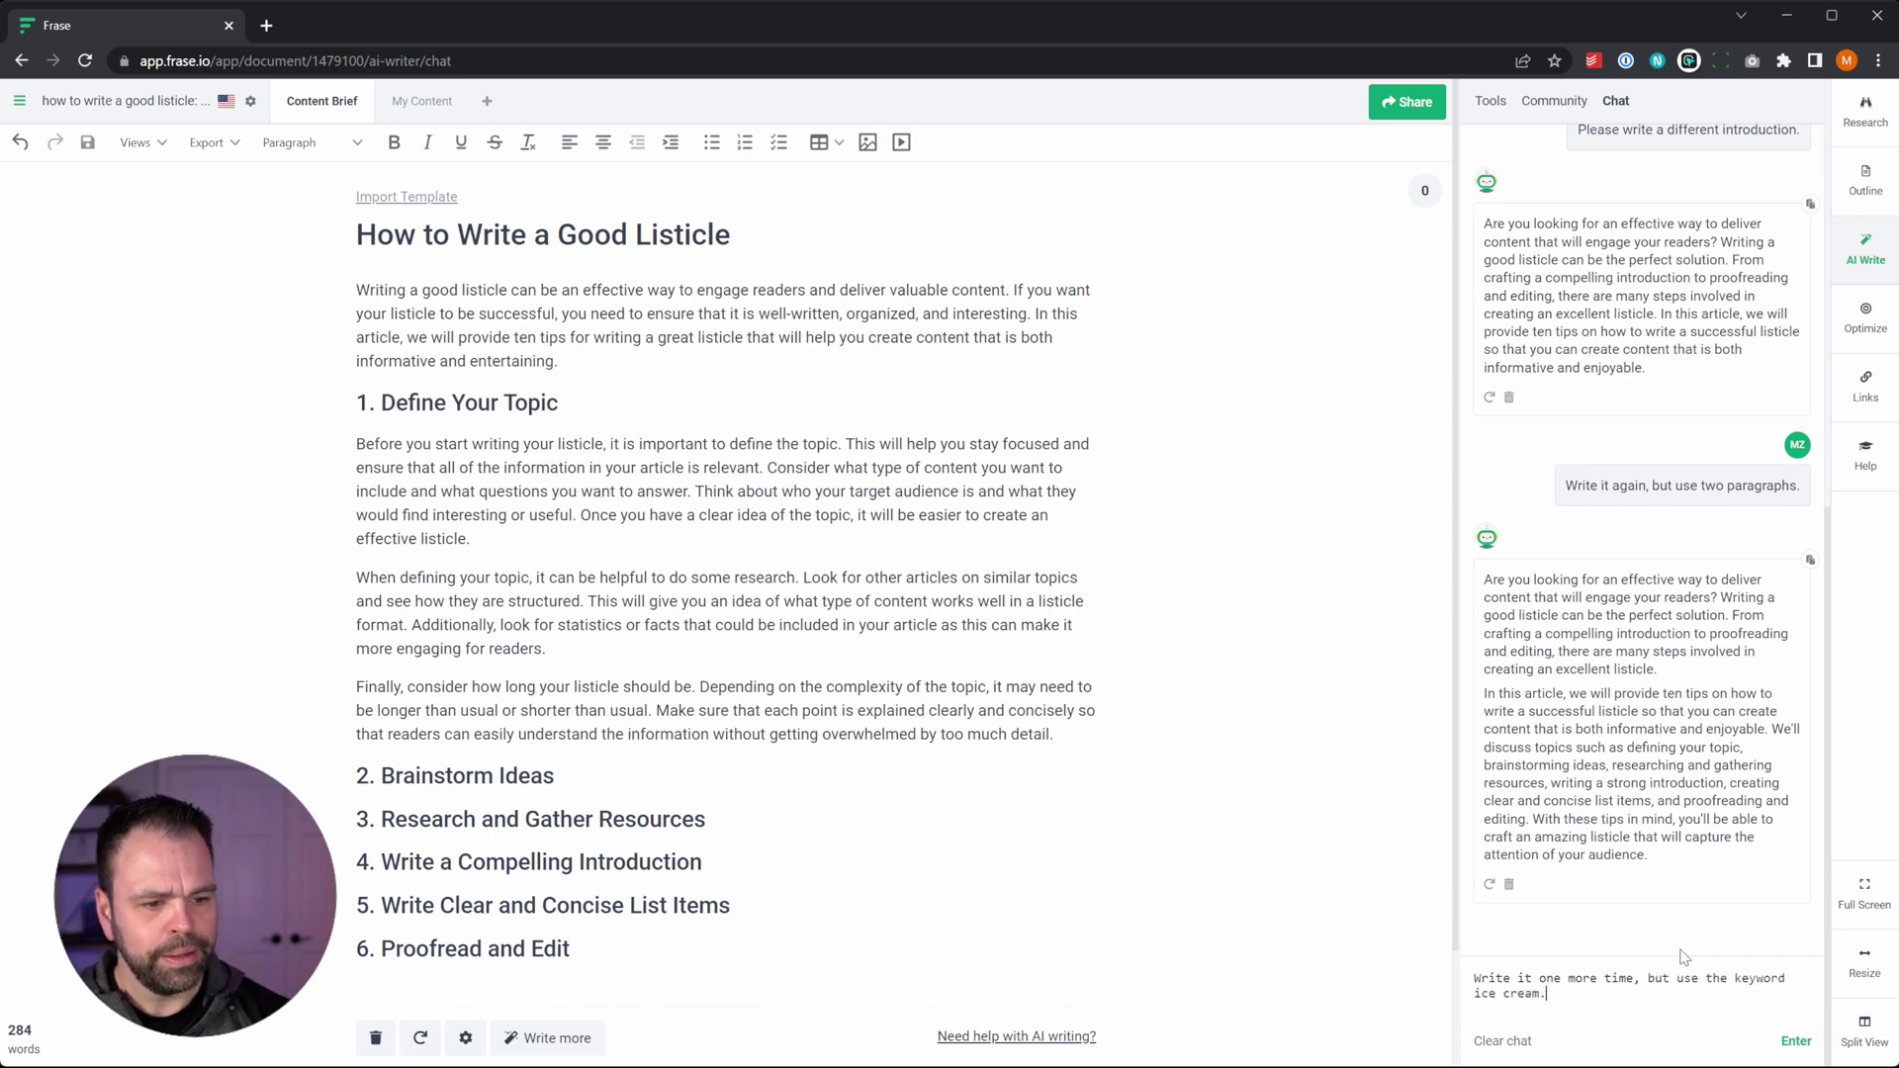
pyautogui.click(1798, 1043)
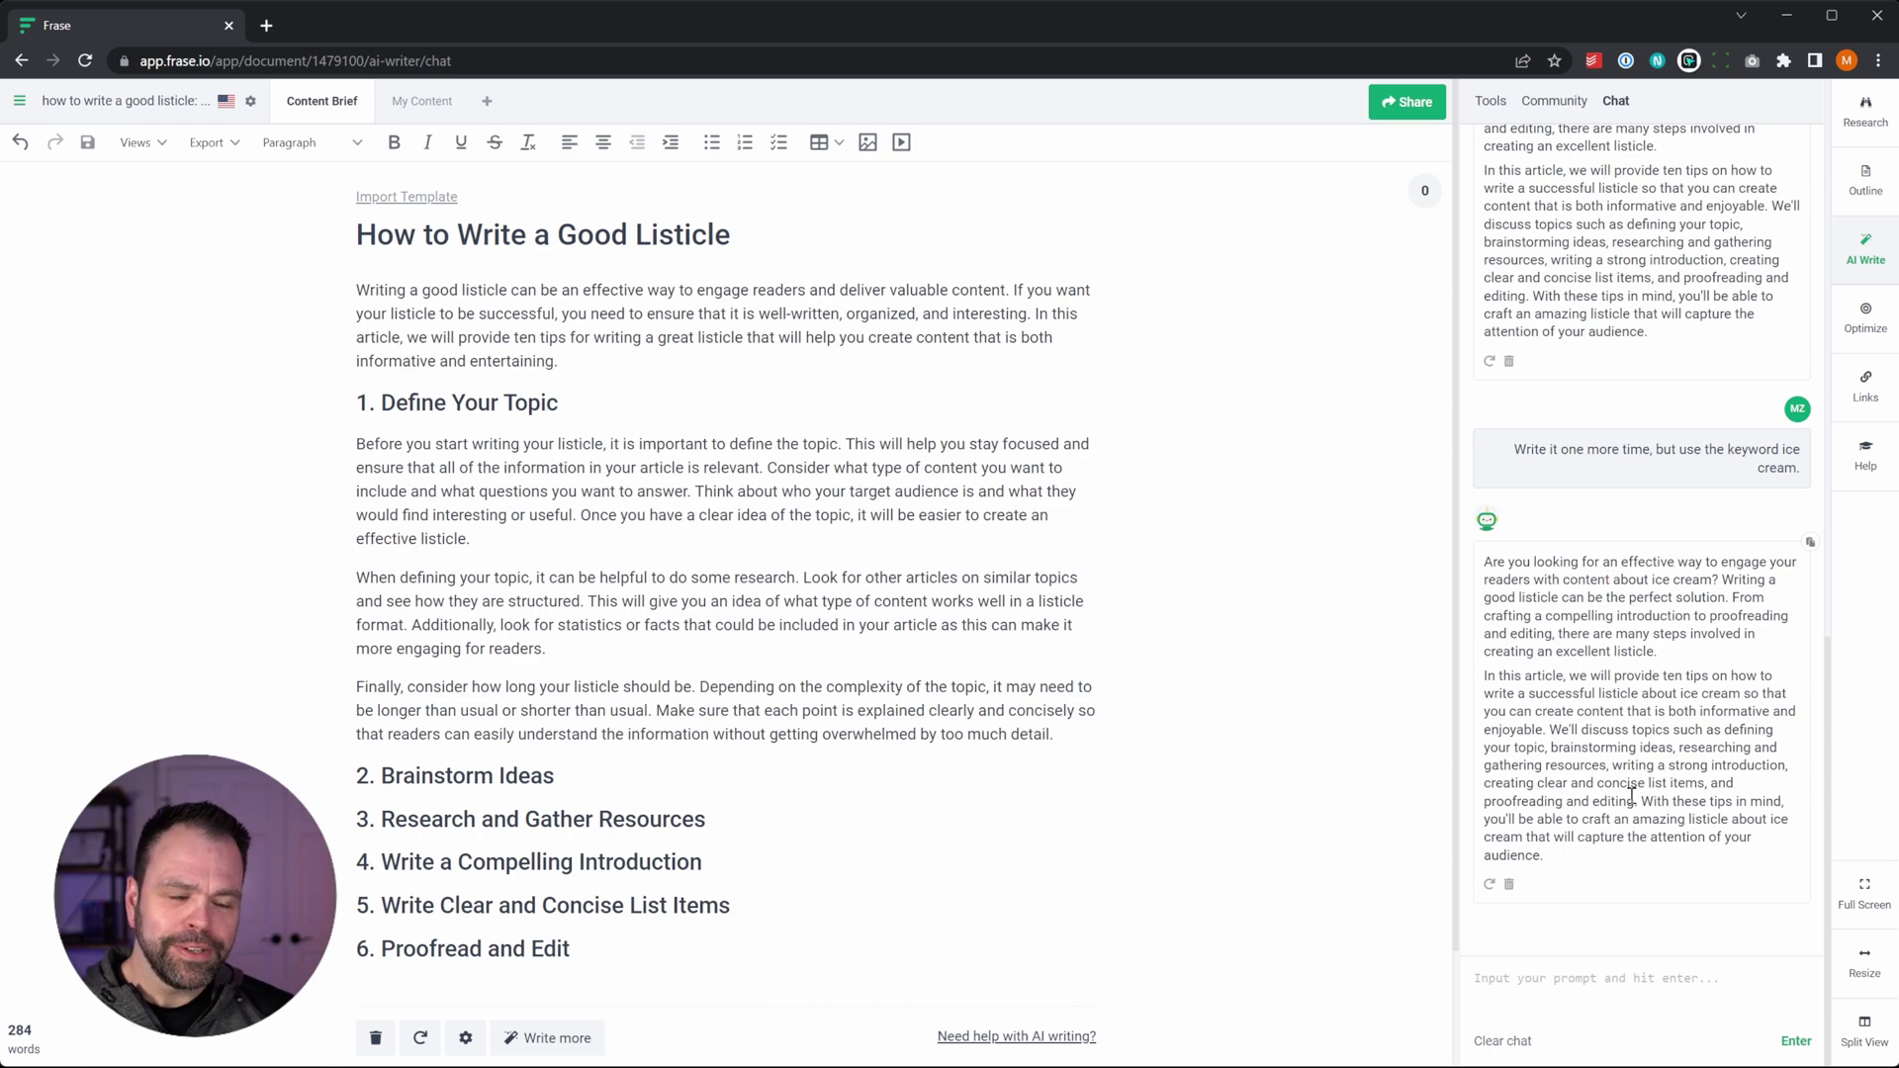
# - Ask the AI chat for code with the prompt "Write some javascript code to display a popup and get a username and password."
pyautogui.scroll(10, 1622, 910)
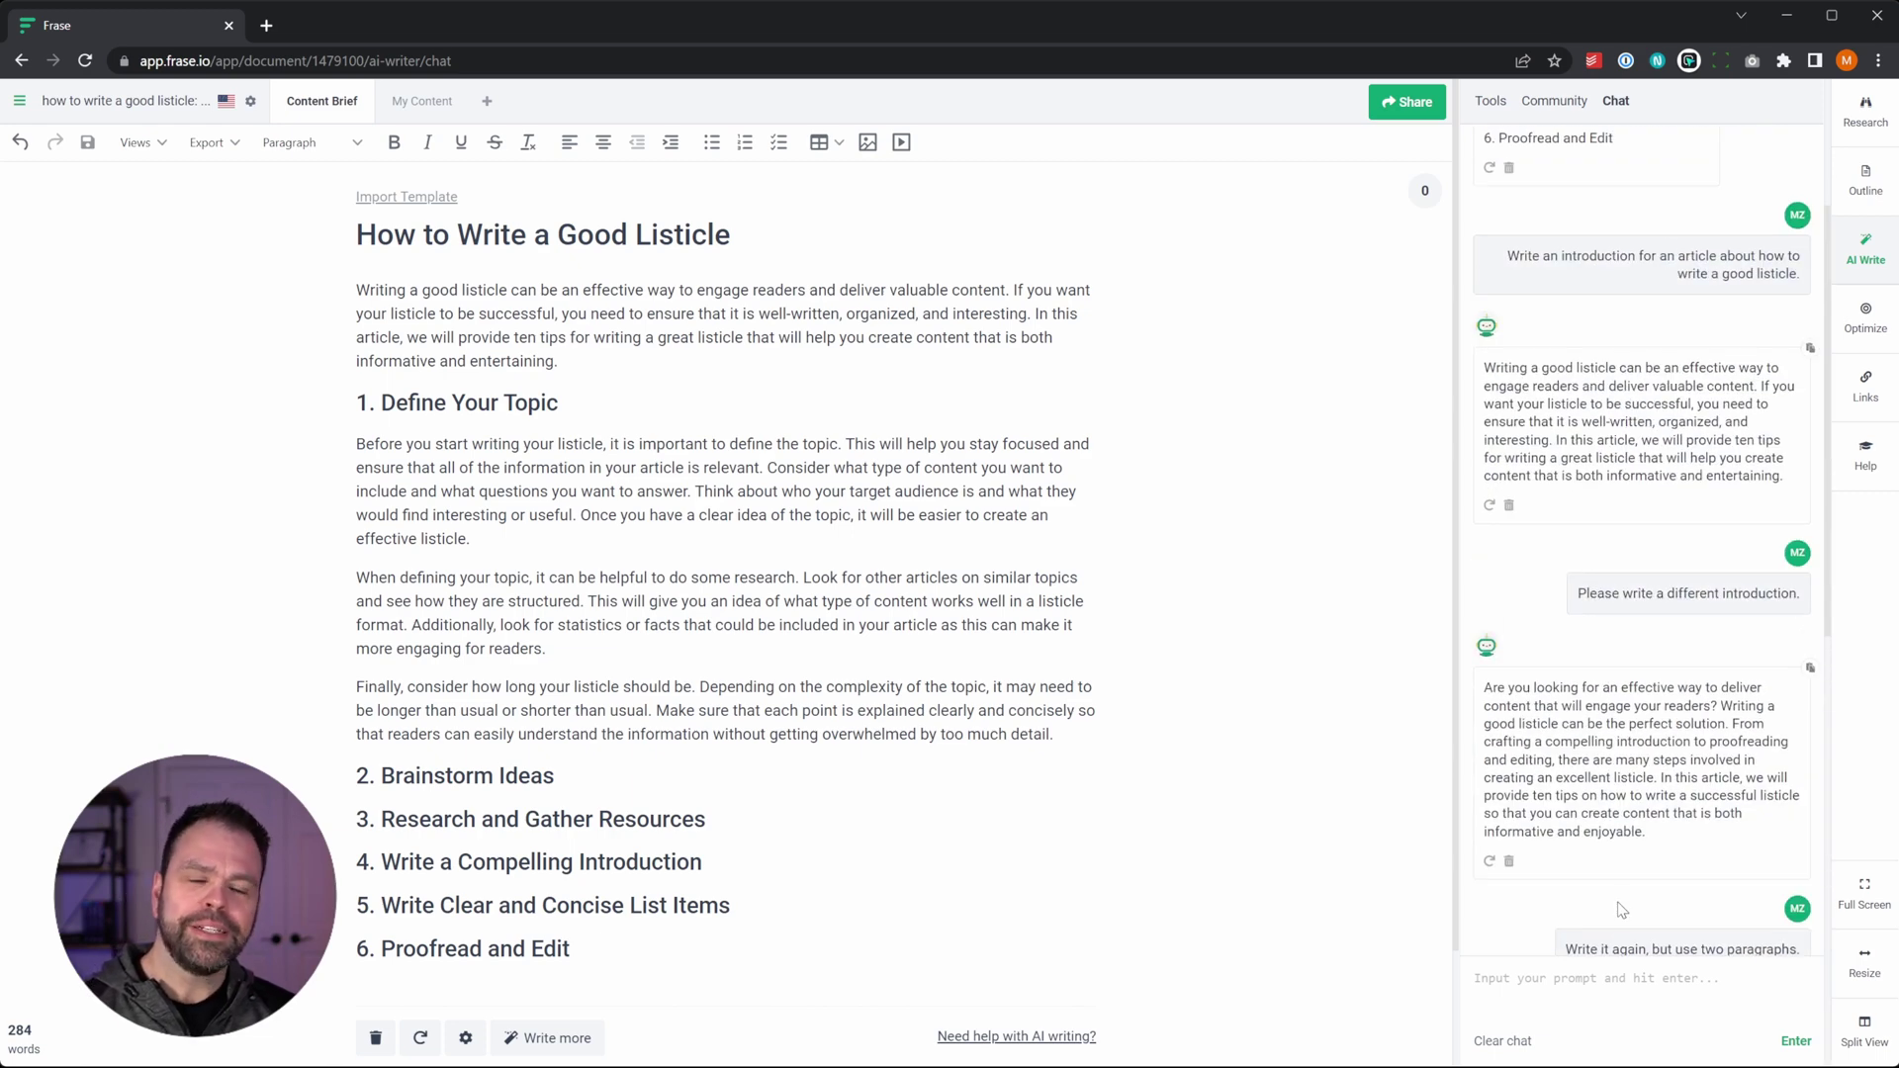
pyautogui.scroll(-10, 1622, 910)
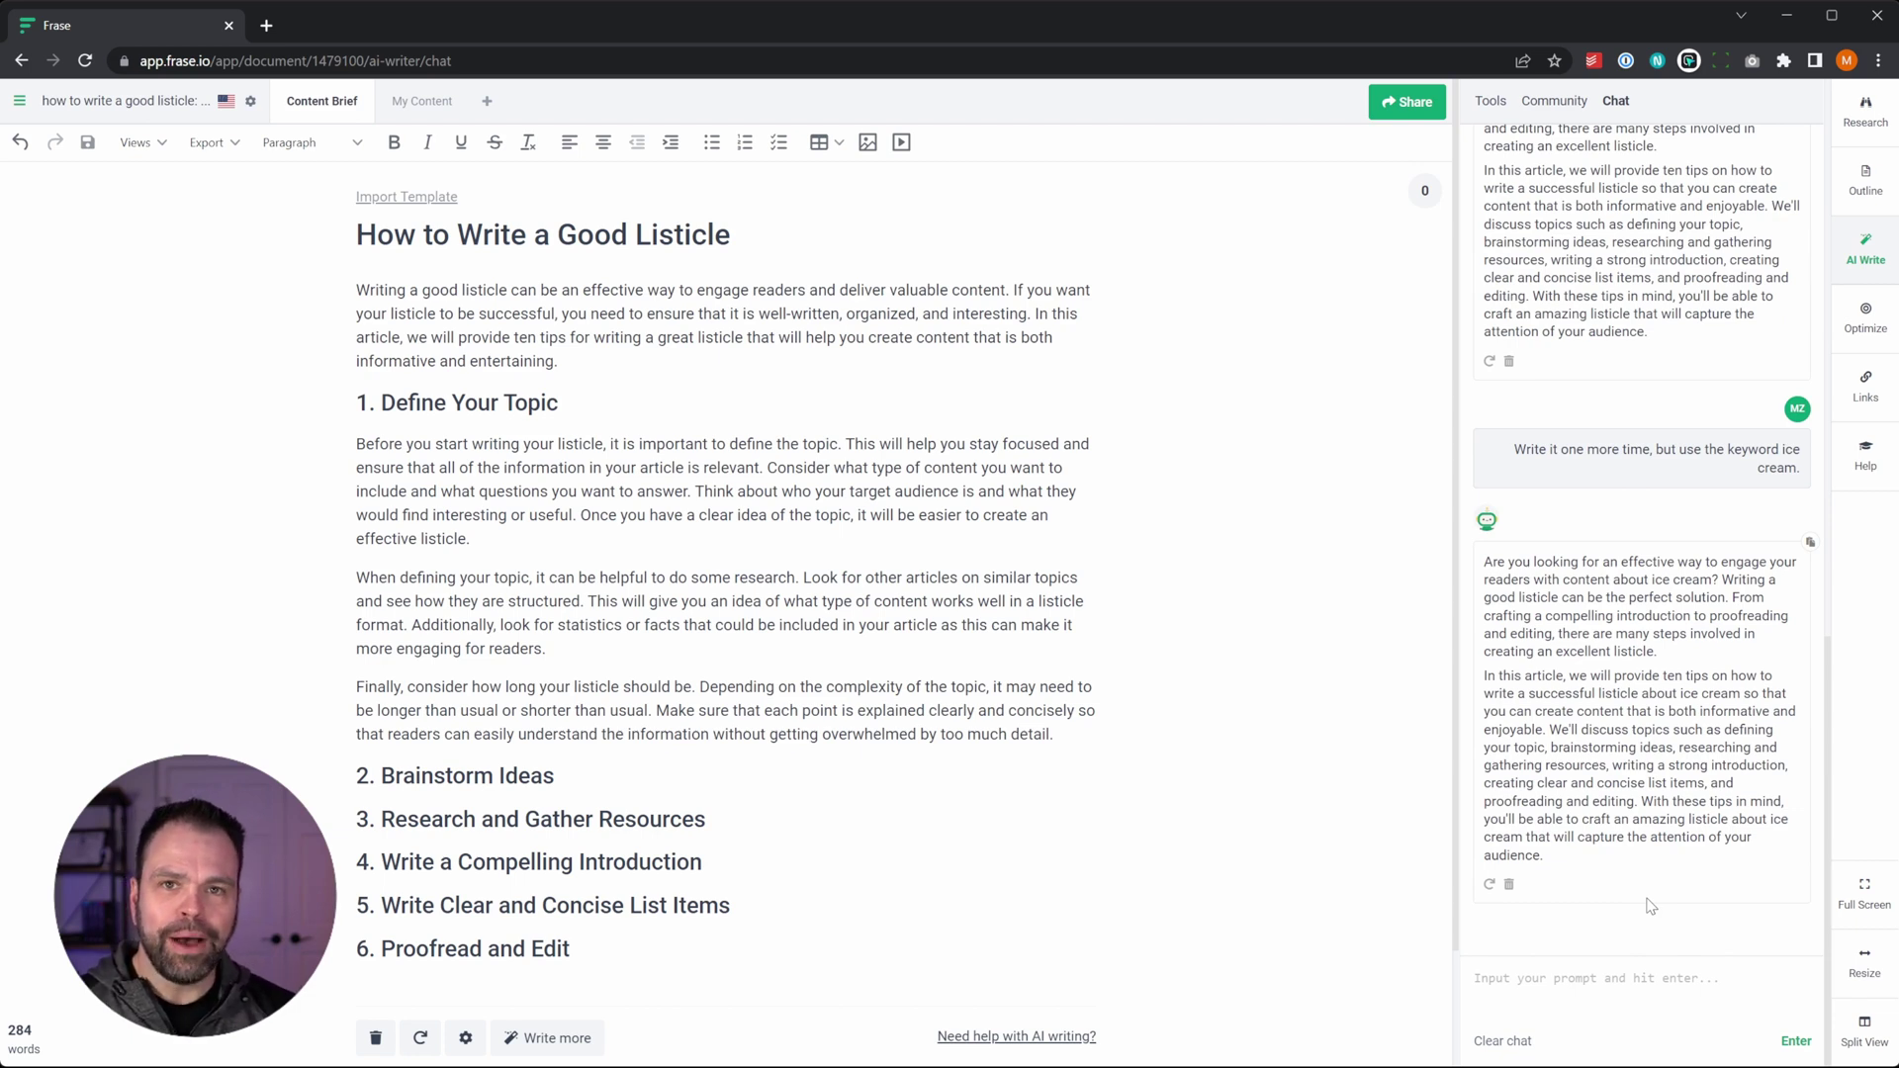
pyautogui.click(1649, 992)
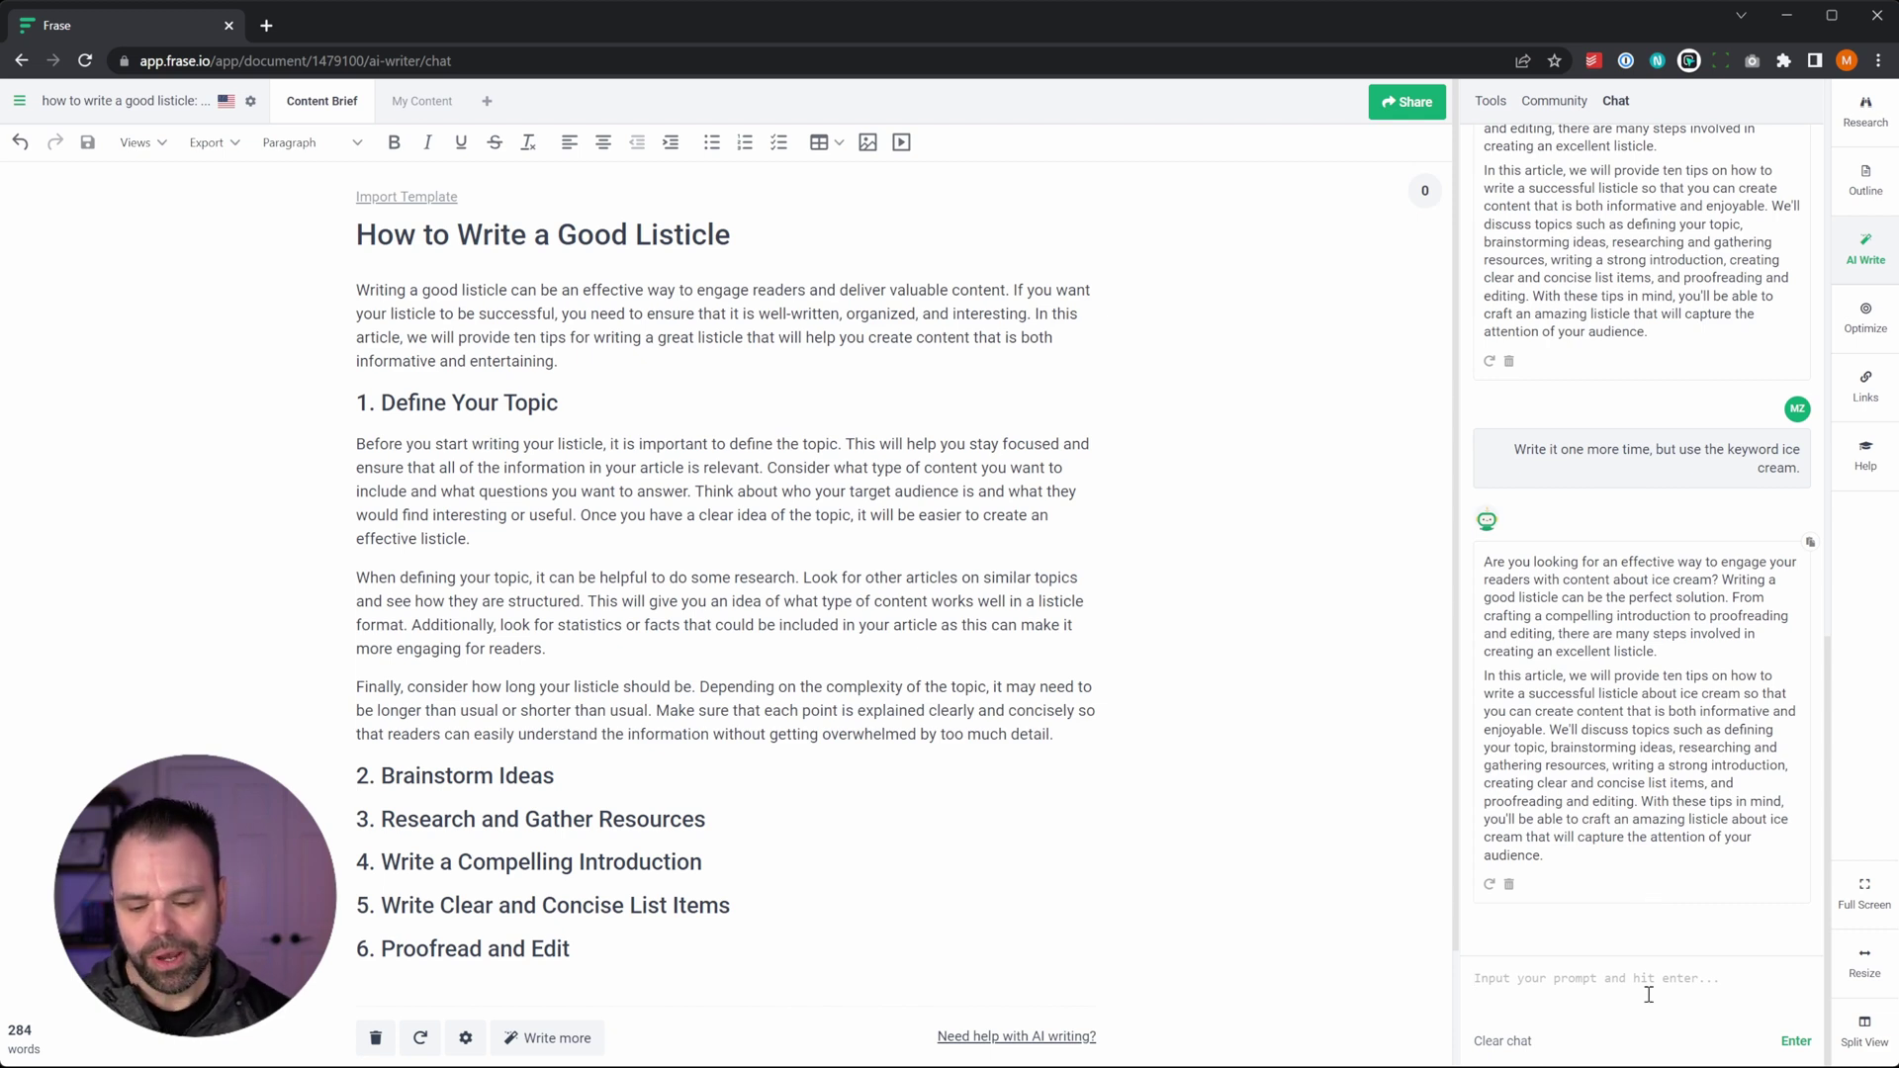
pyautogui.write('Write some java')
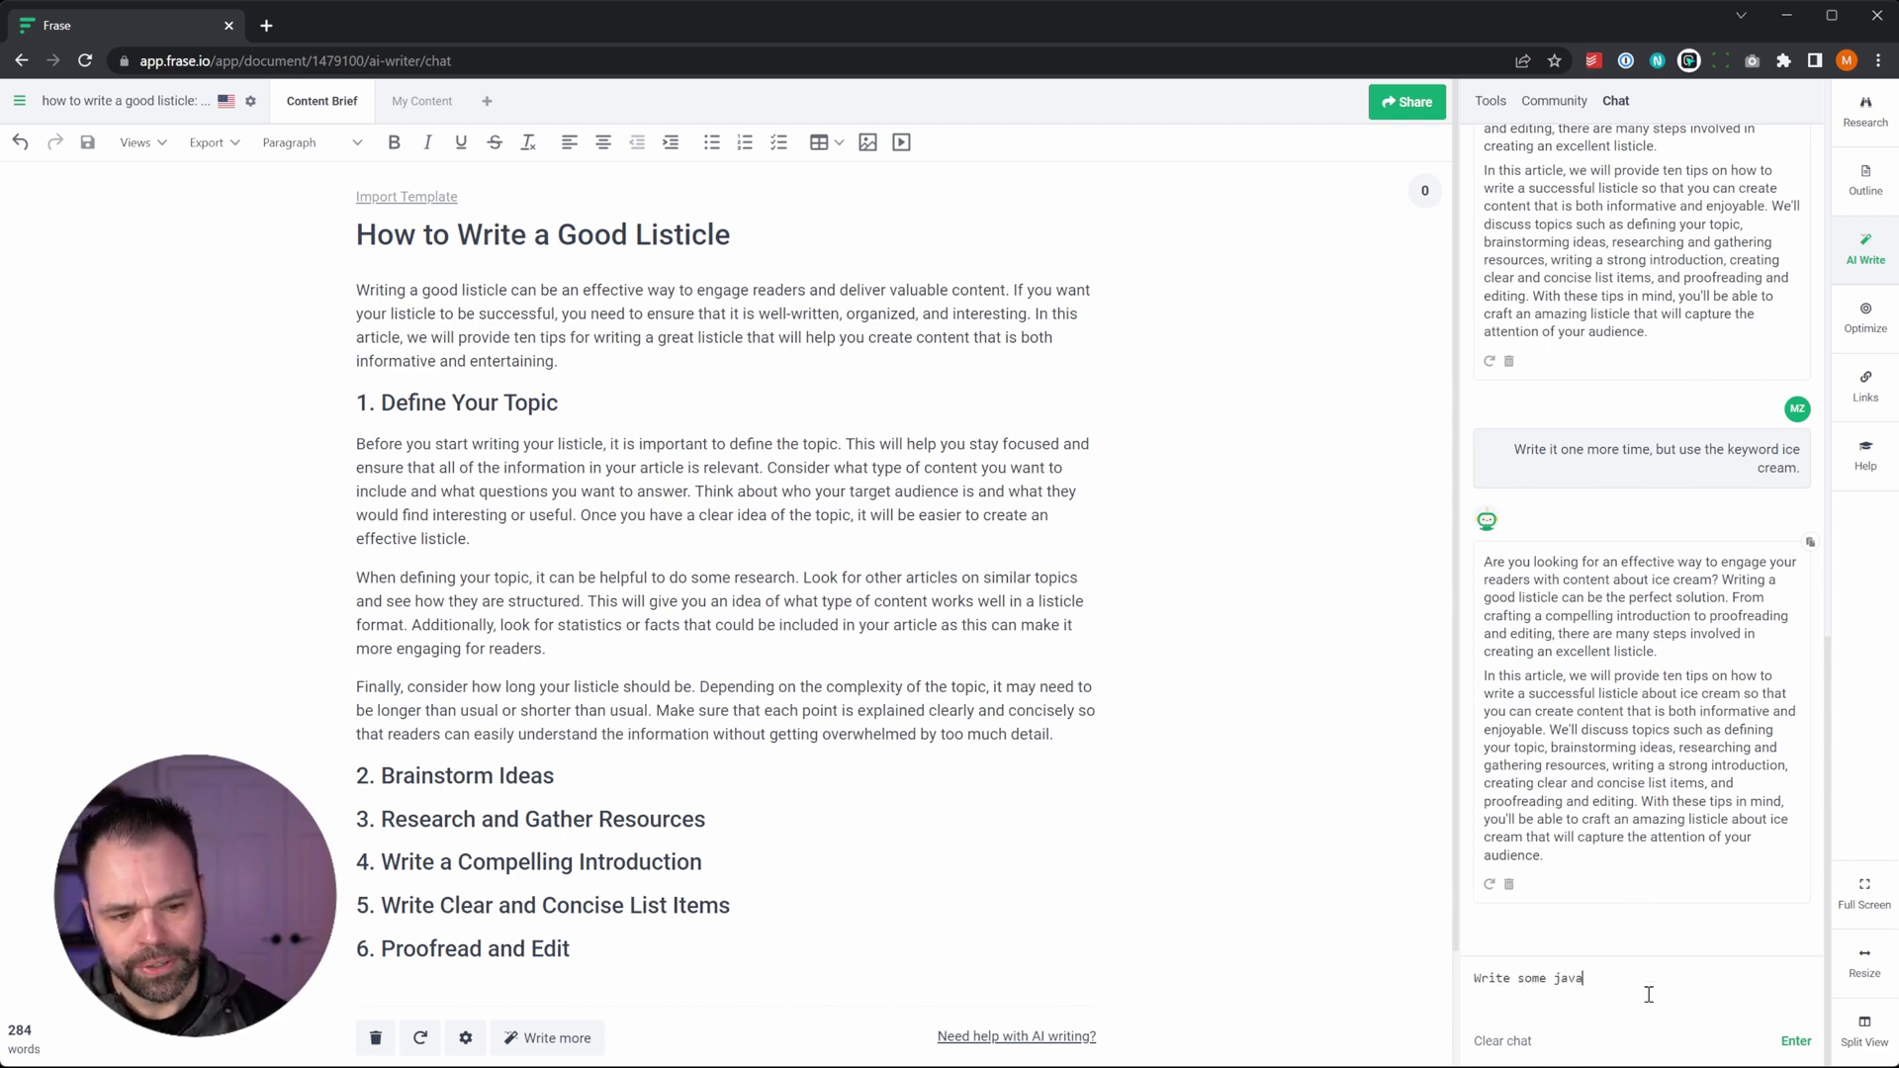
pyautogui.write('script code to disp')
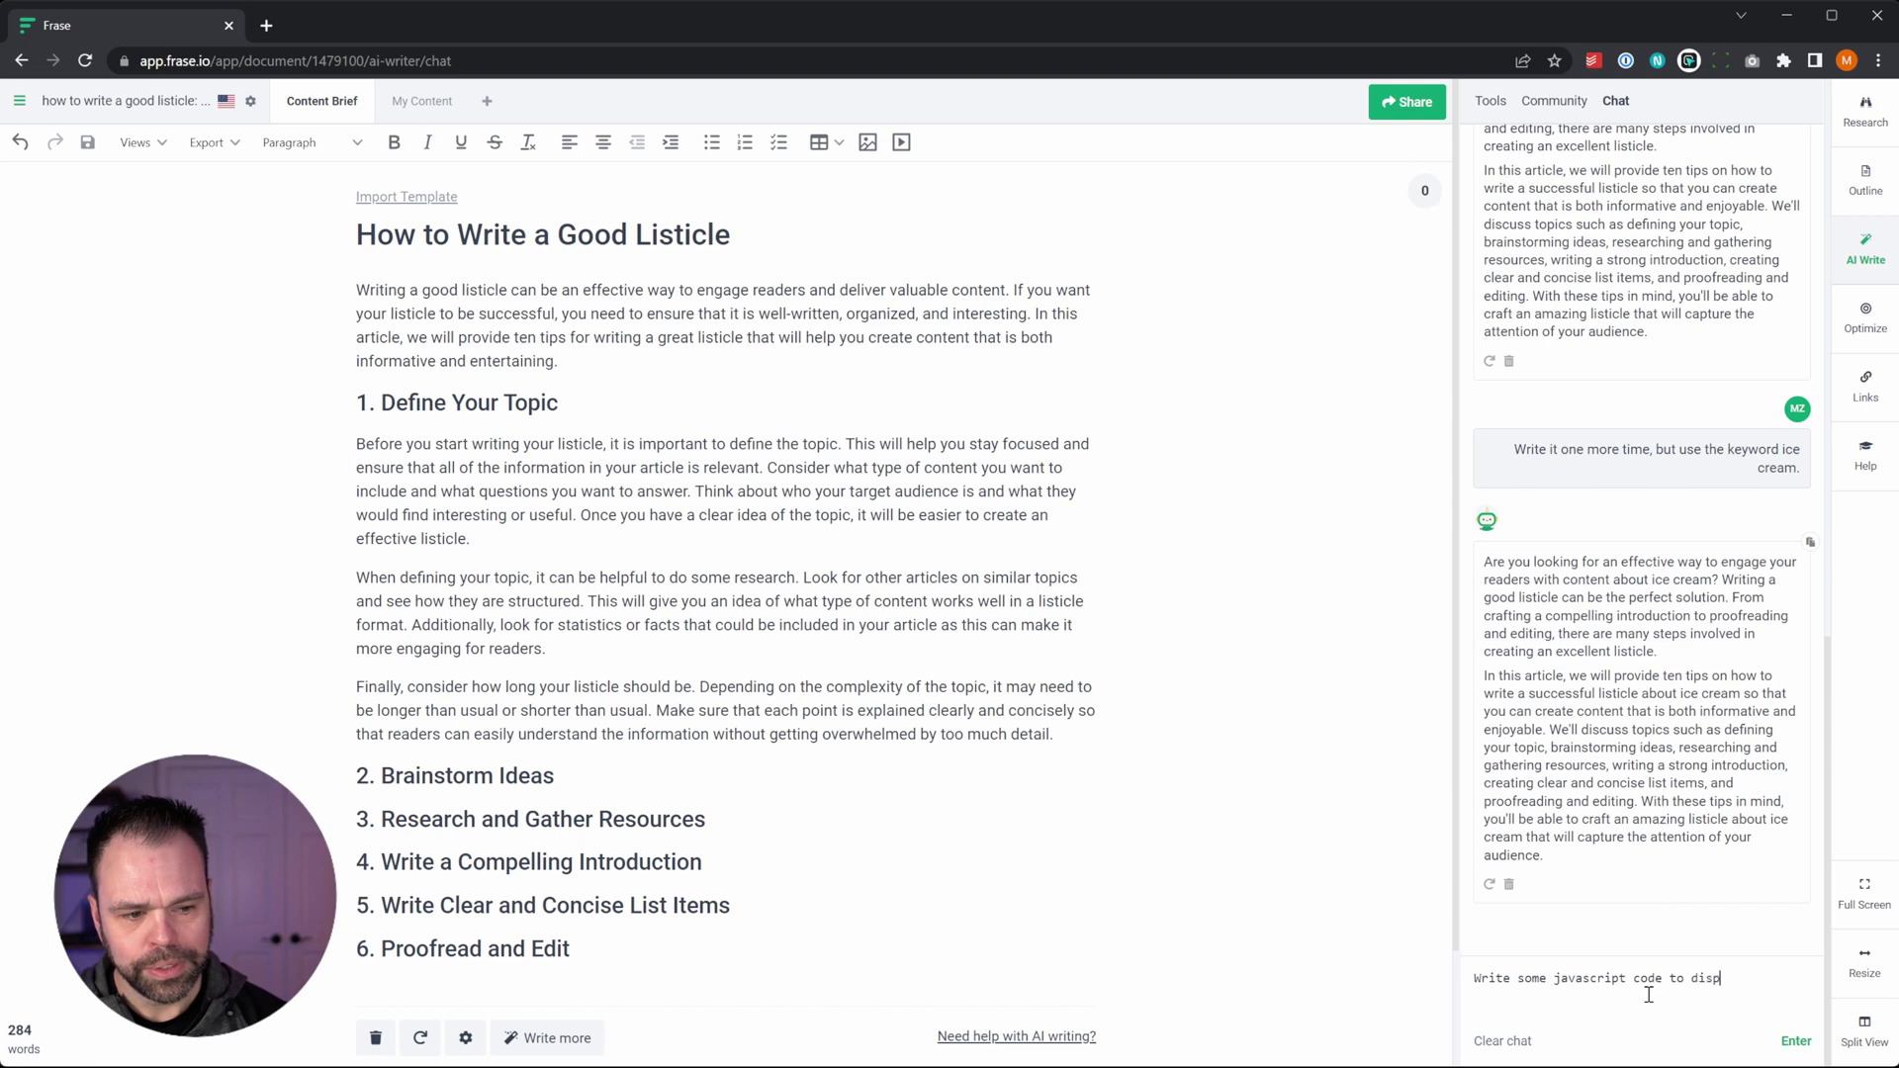
pyautogui.write('lay a popup and ')
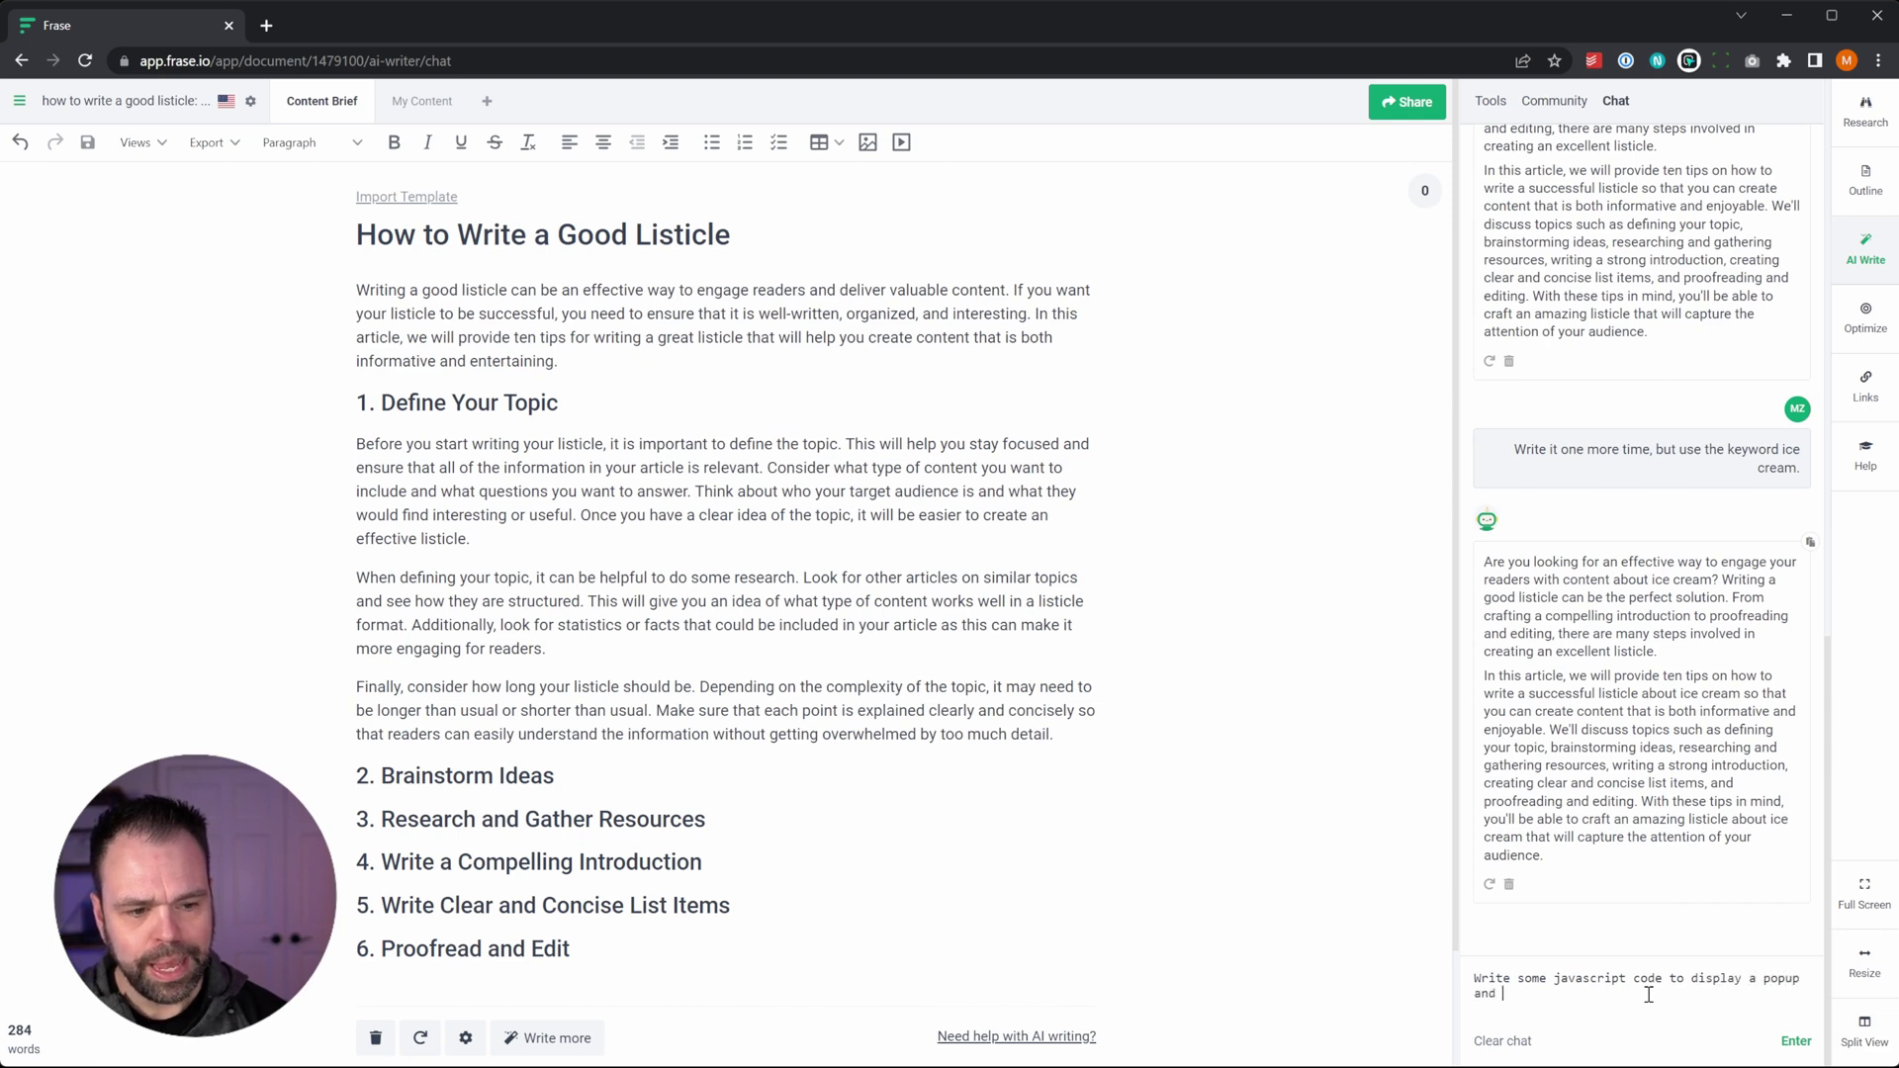
pyautogui.write('get a uersname and')
pyautogui.press('BackSpace')
pyautogui.press('BackSpace')
pyautogui.press('BackSpace')
pyautogui.press('BackSpace')
pyautogui.press('BackSpace')
pyautogui.write('sername and password.')
pyautogui.click(1806, 1040)
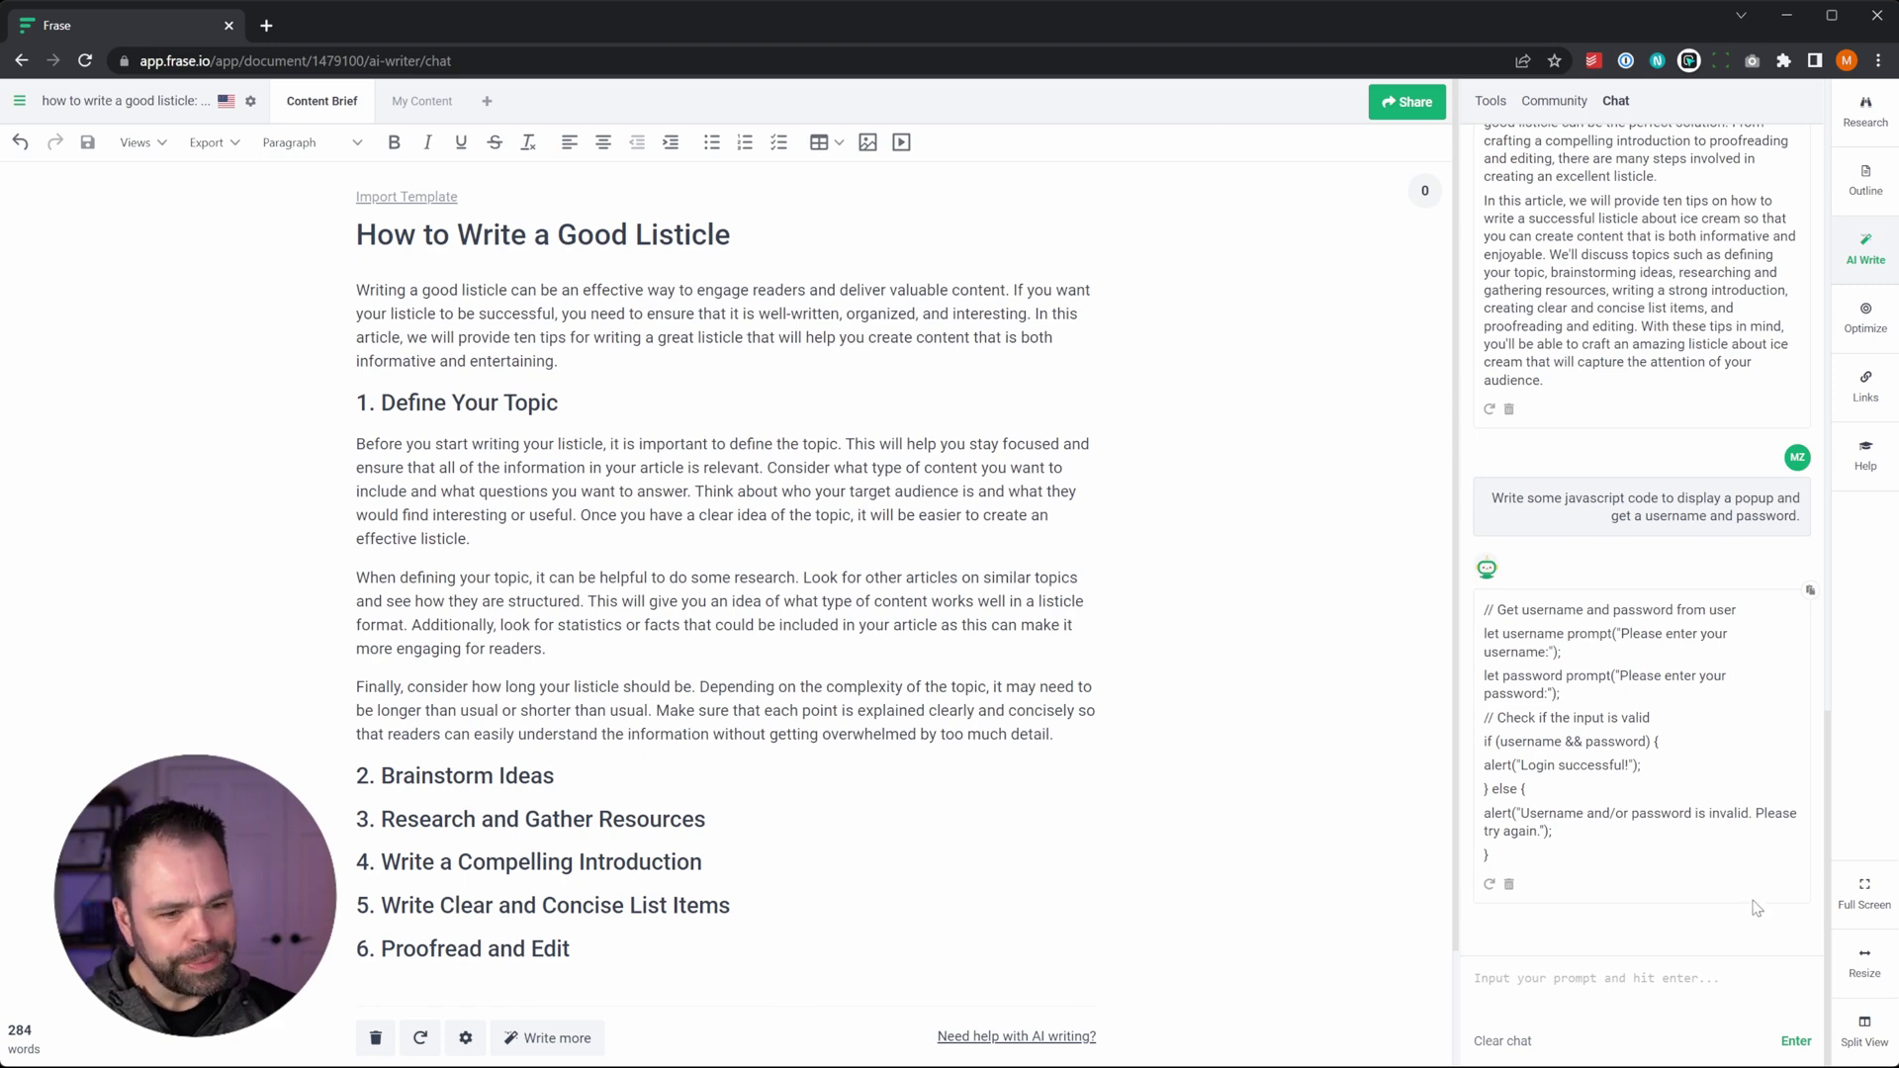
# - Switch to the search-result outline view, return to the AI chat, and check its history from the outline prompt to the JavaScript reply
pyautogui.click(1862, 193)
pyautogui.click(1873, 262)
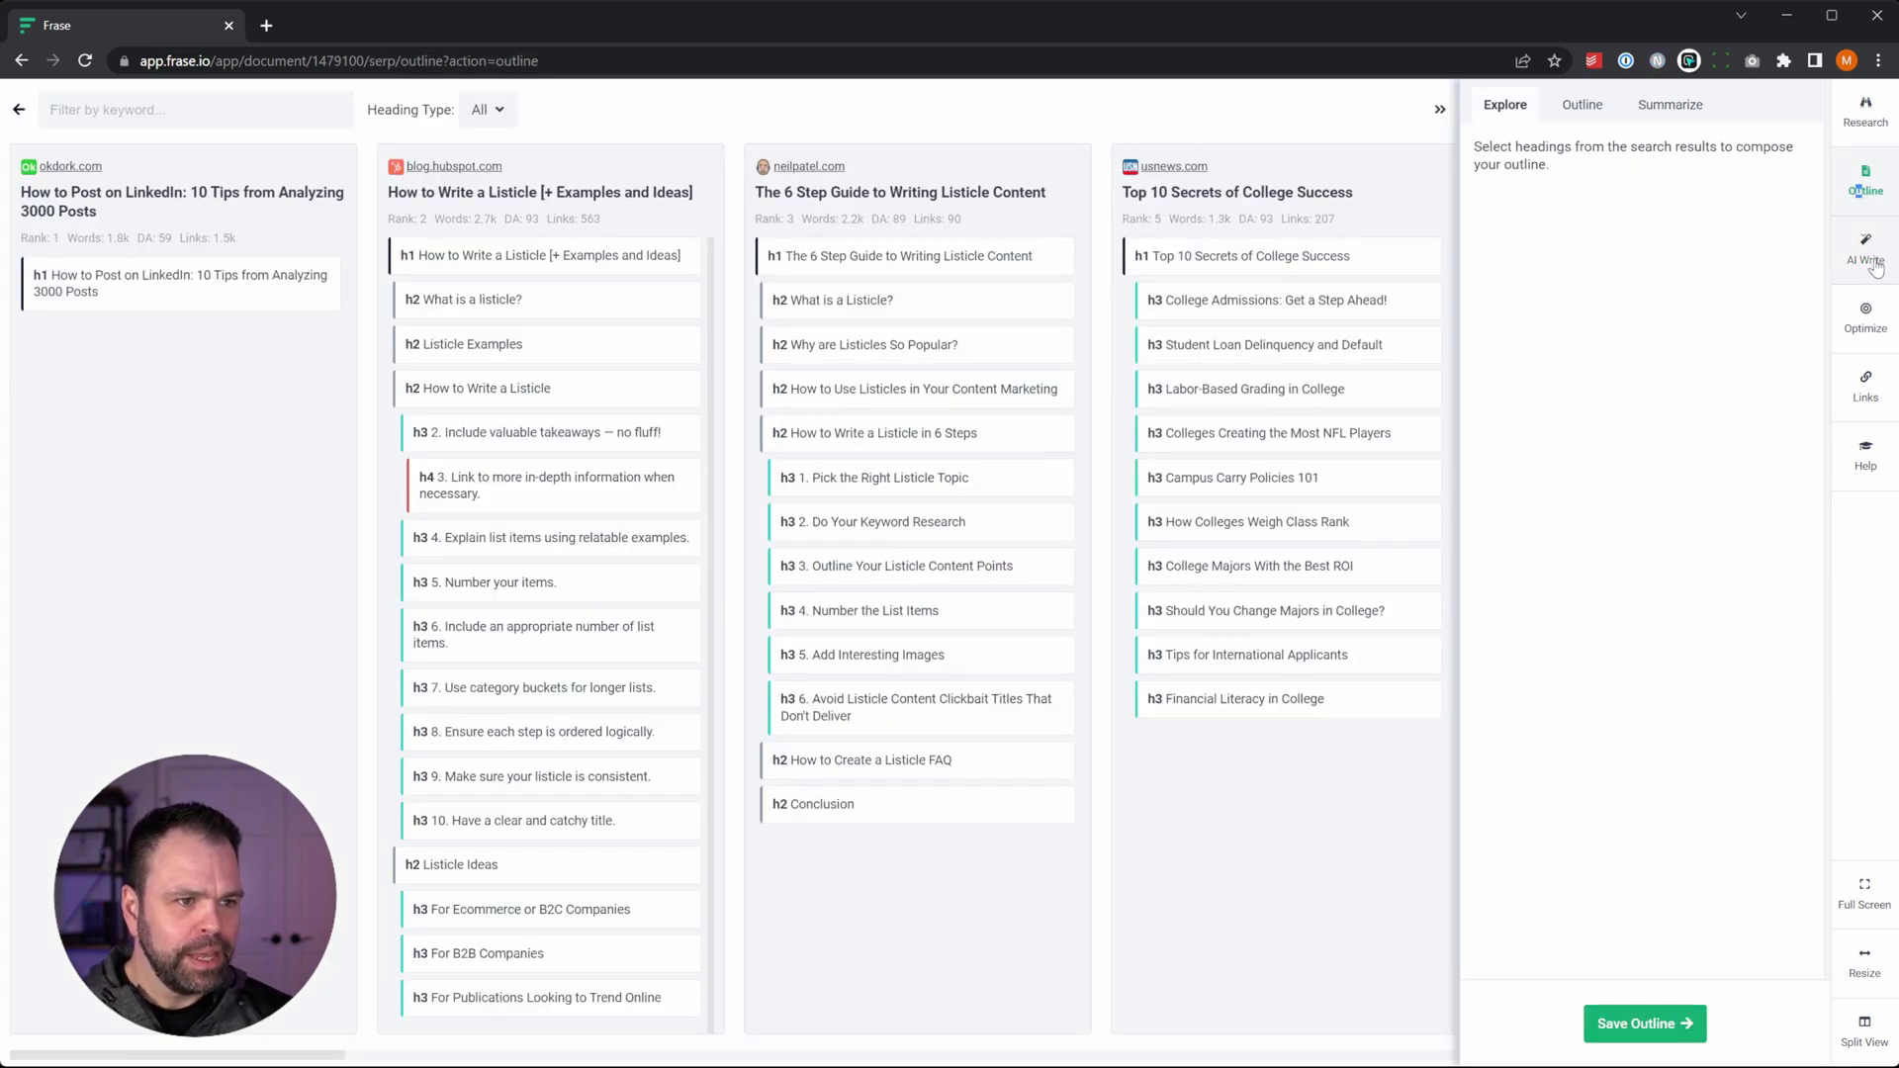
pyautogui.click(1616, 101)
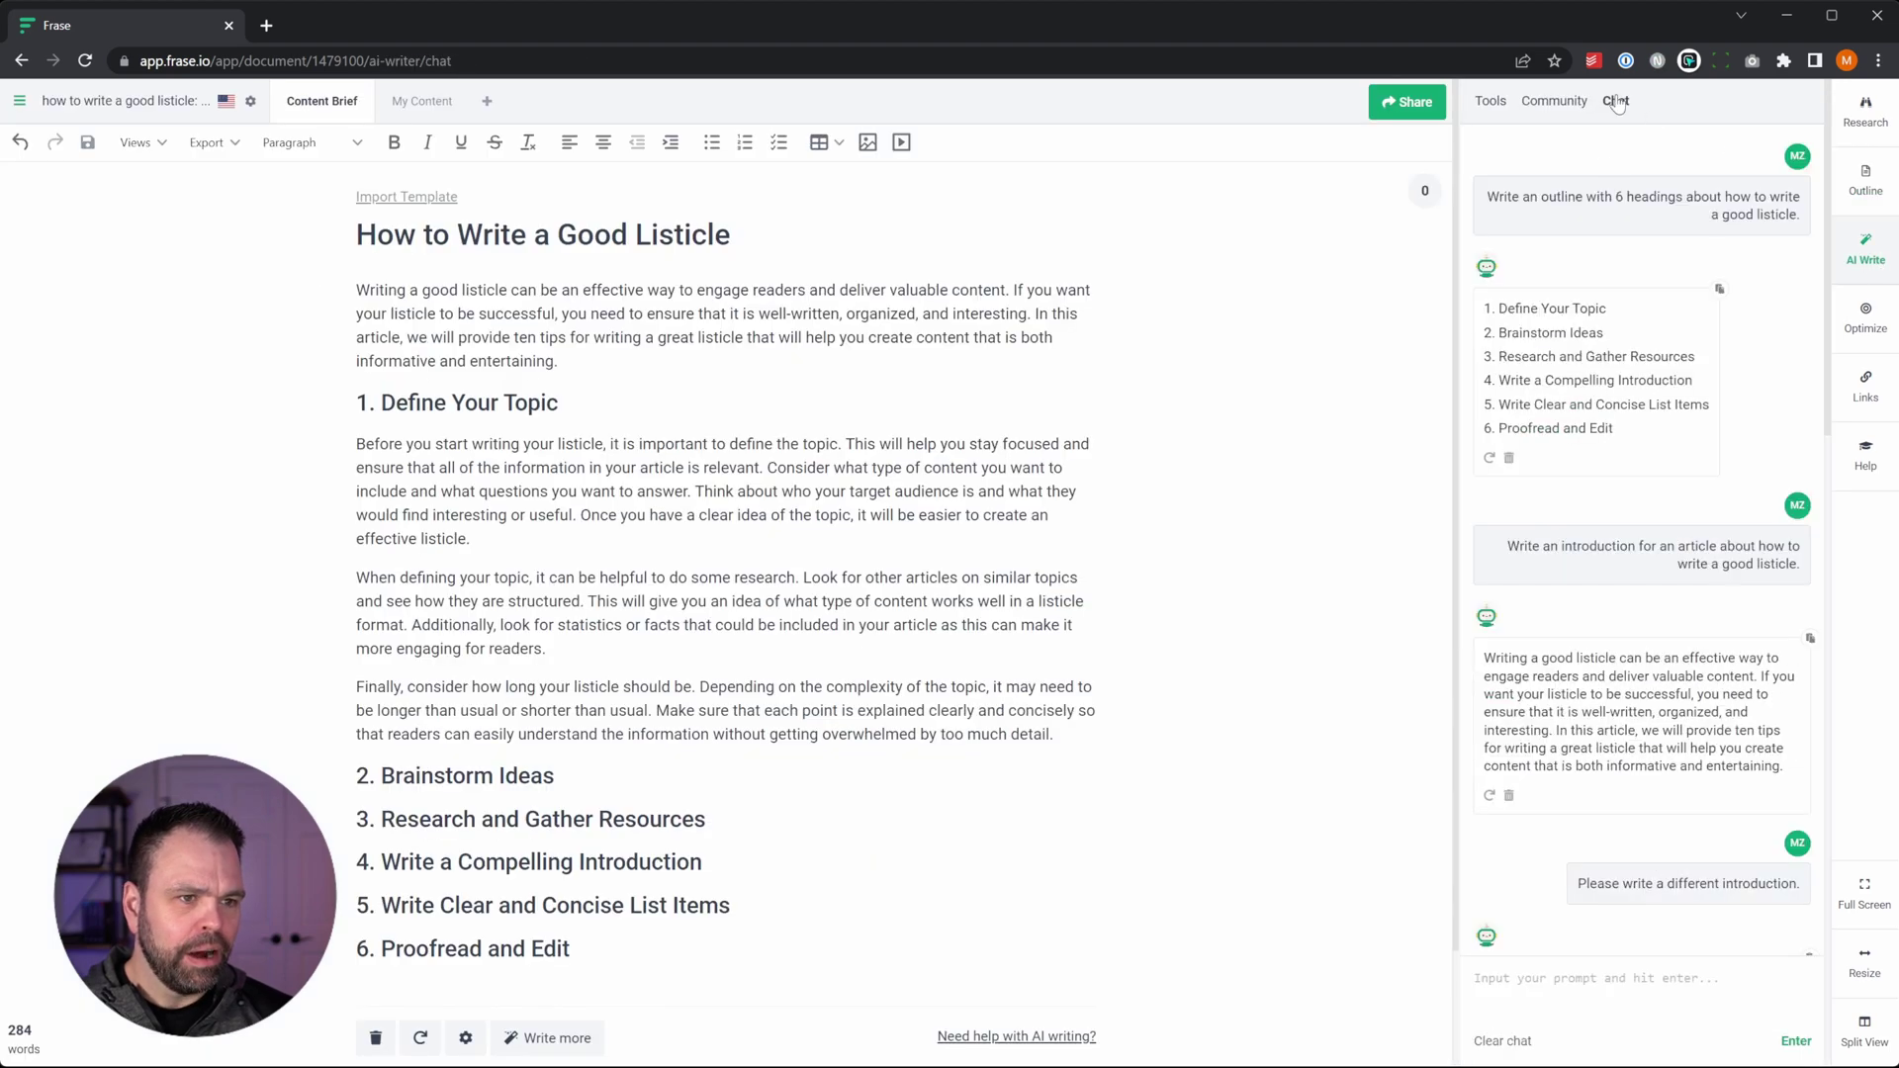
pyautogui.scroll(-5, 1642, 752)
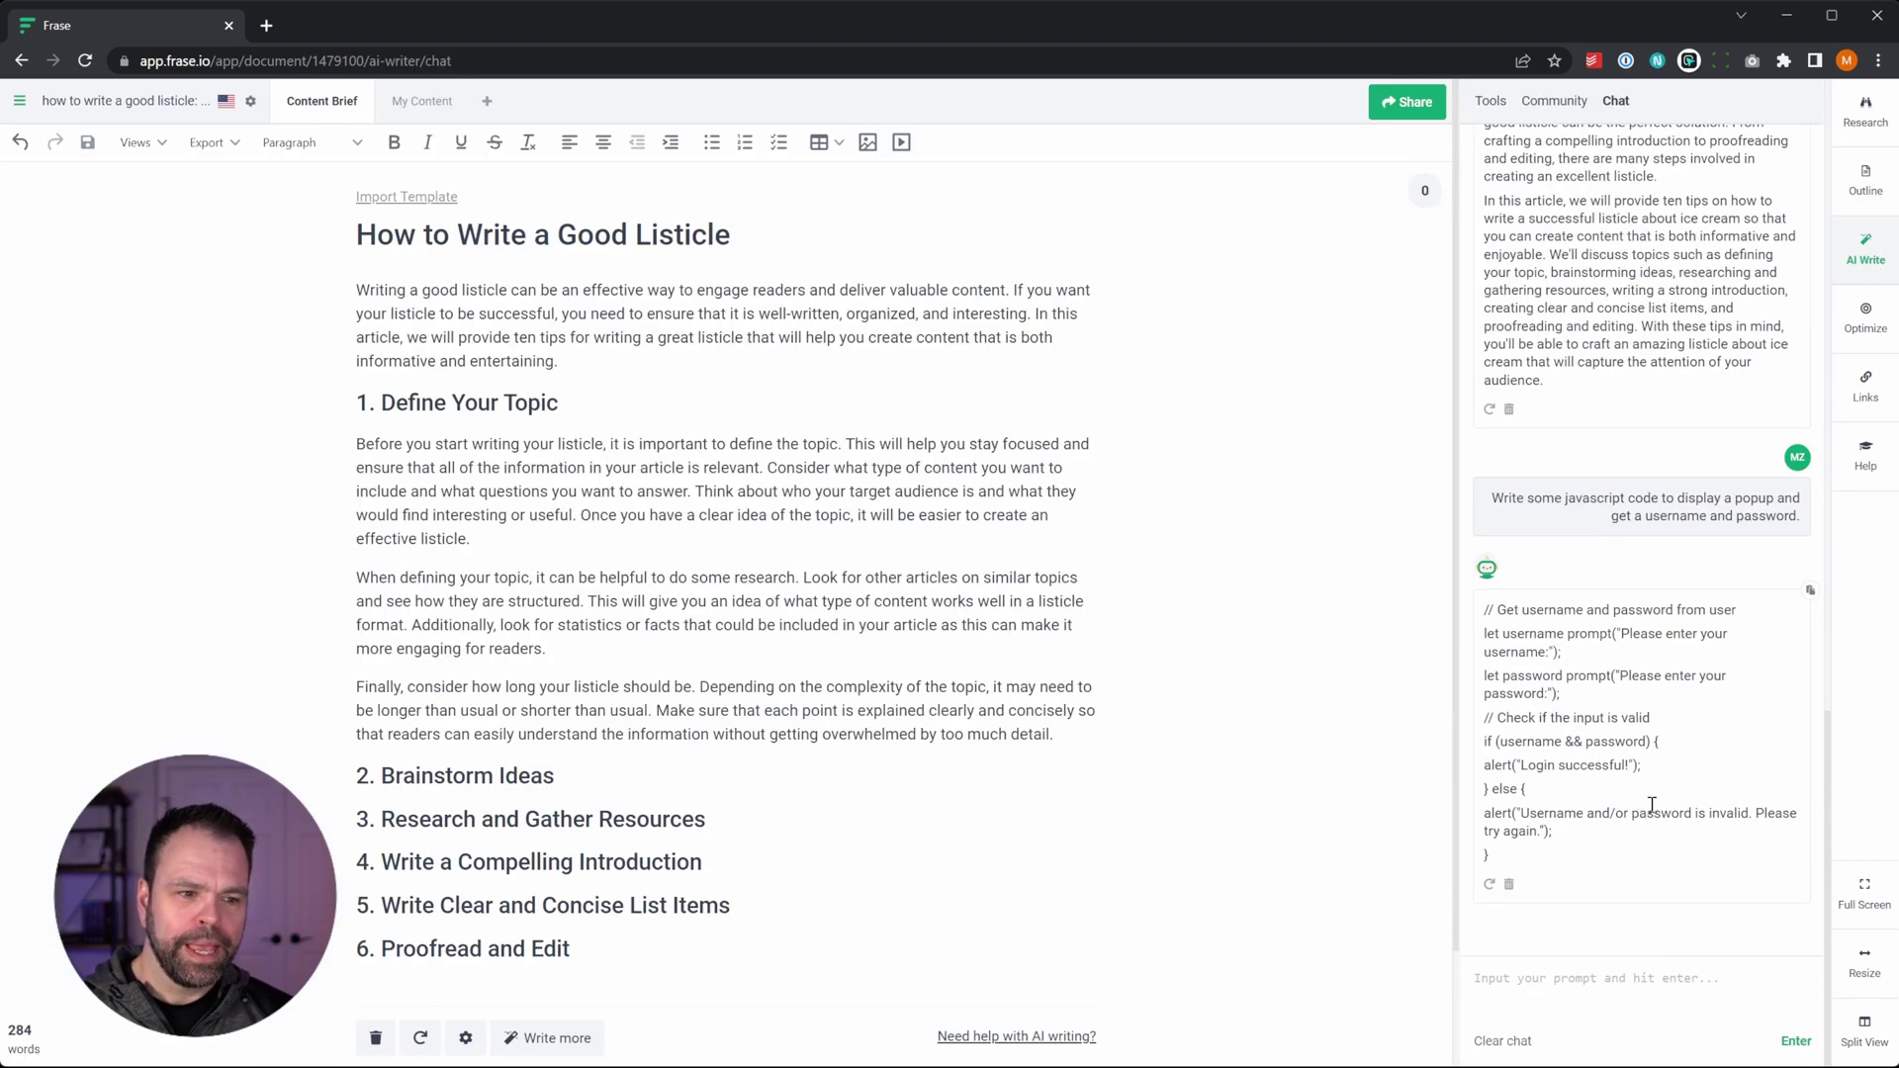
pyautogui.scroll(4, 1634, 817)
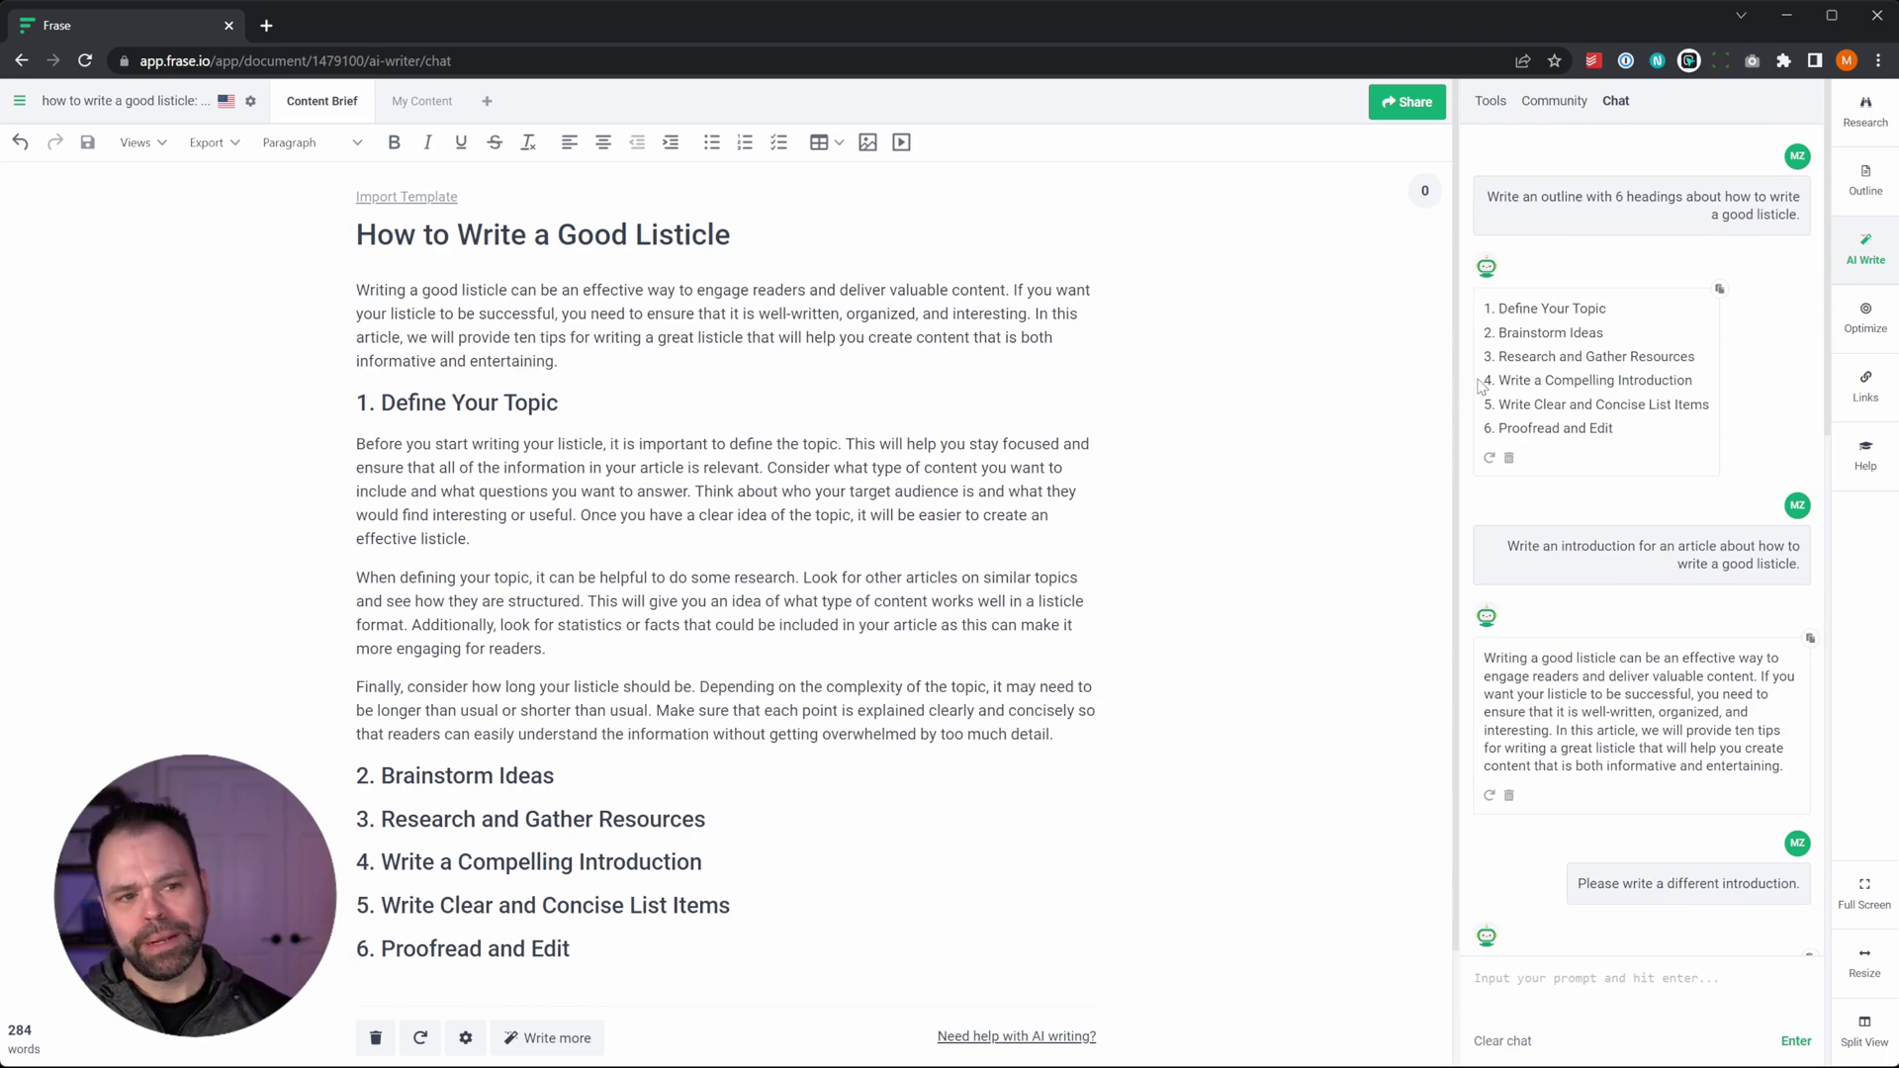
pyautogui.scroll(-10, 1612, 712)
pyautogui.scroll(-2, 1623, 638)
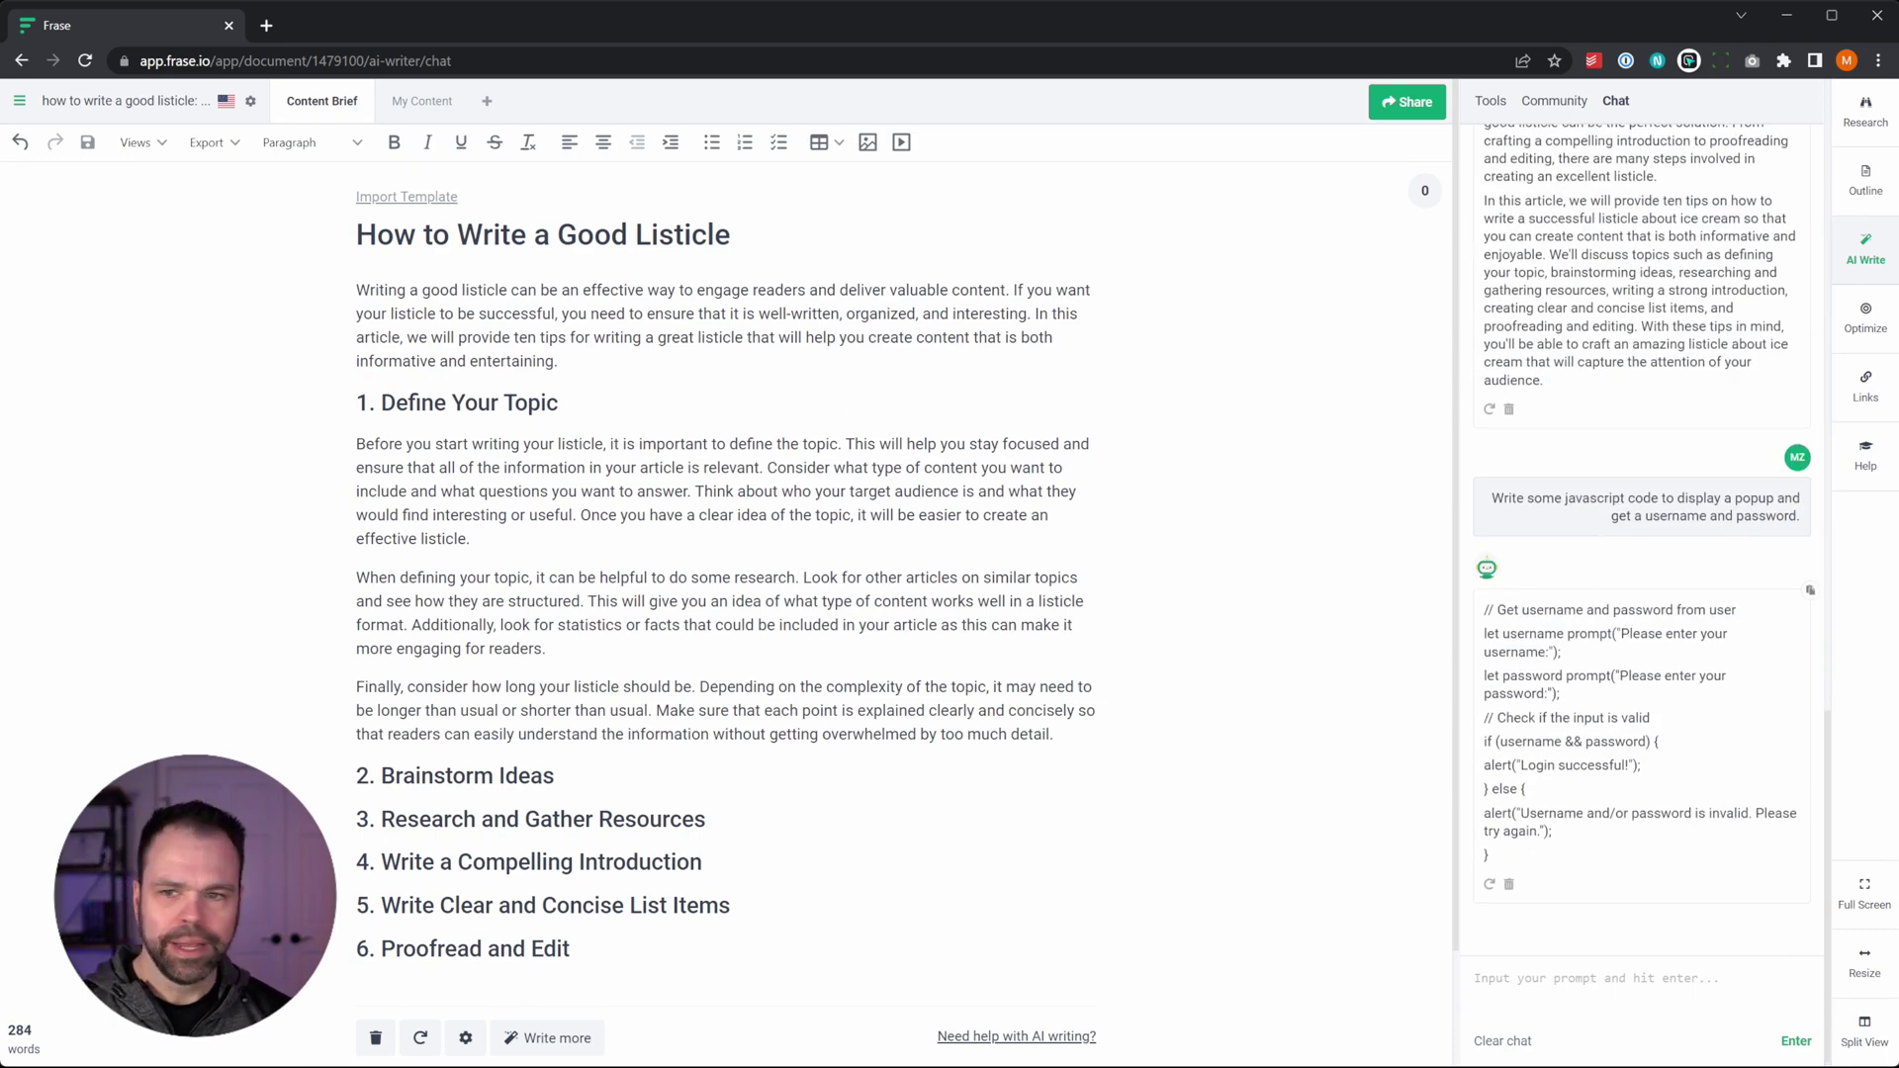
# - Open the "how to have a great christmas" document from the documents dashboard and view its AI chat
pyautogui.click(21, 104)
pyautogui.click(39, 106)
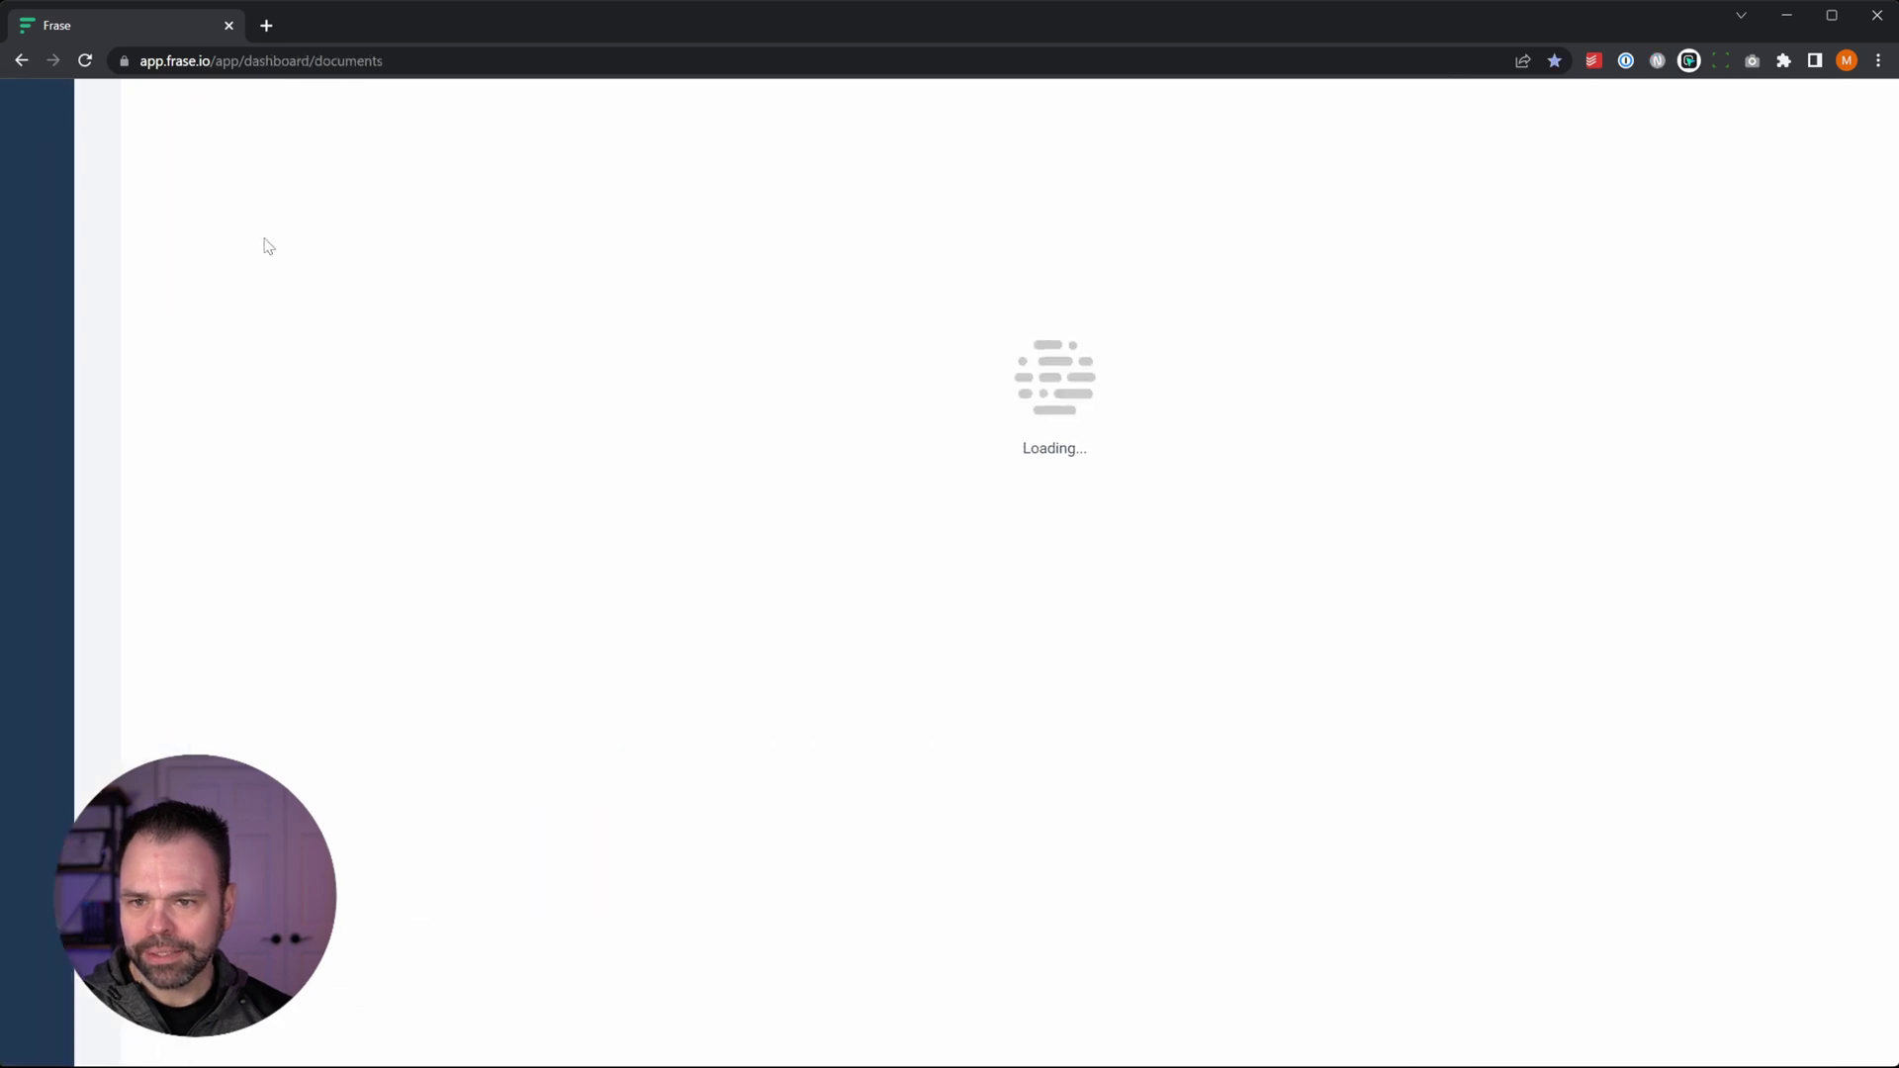
pyautogui.click(526, 282)
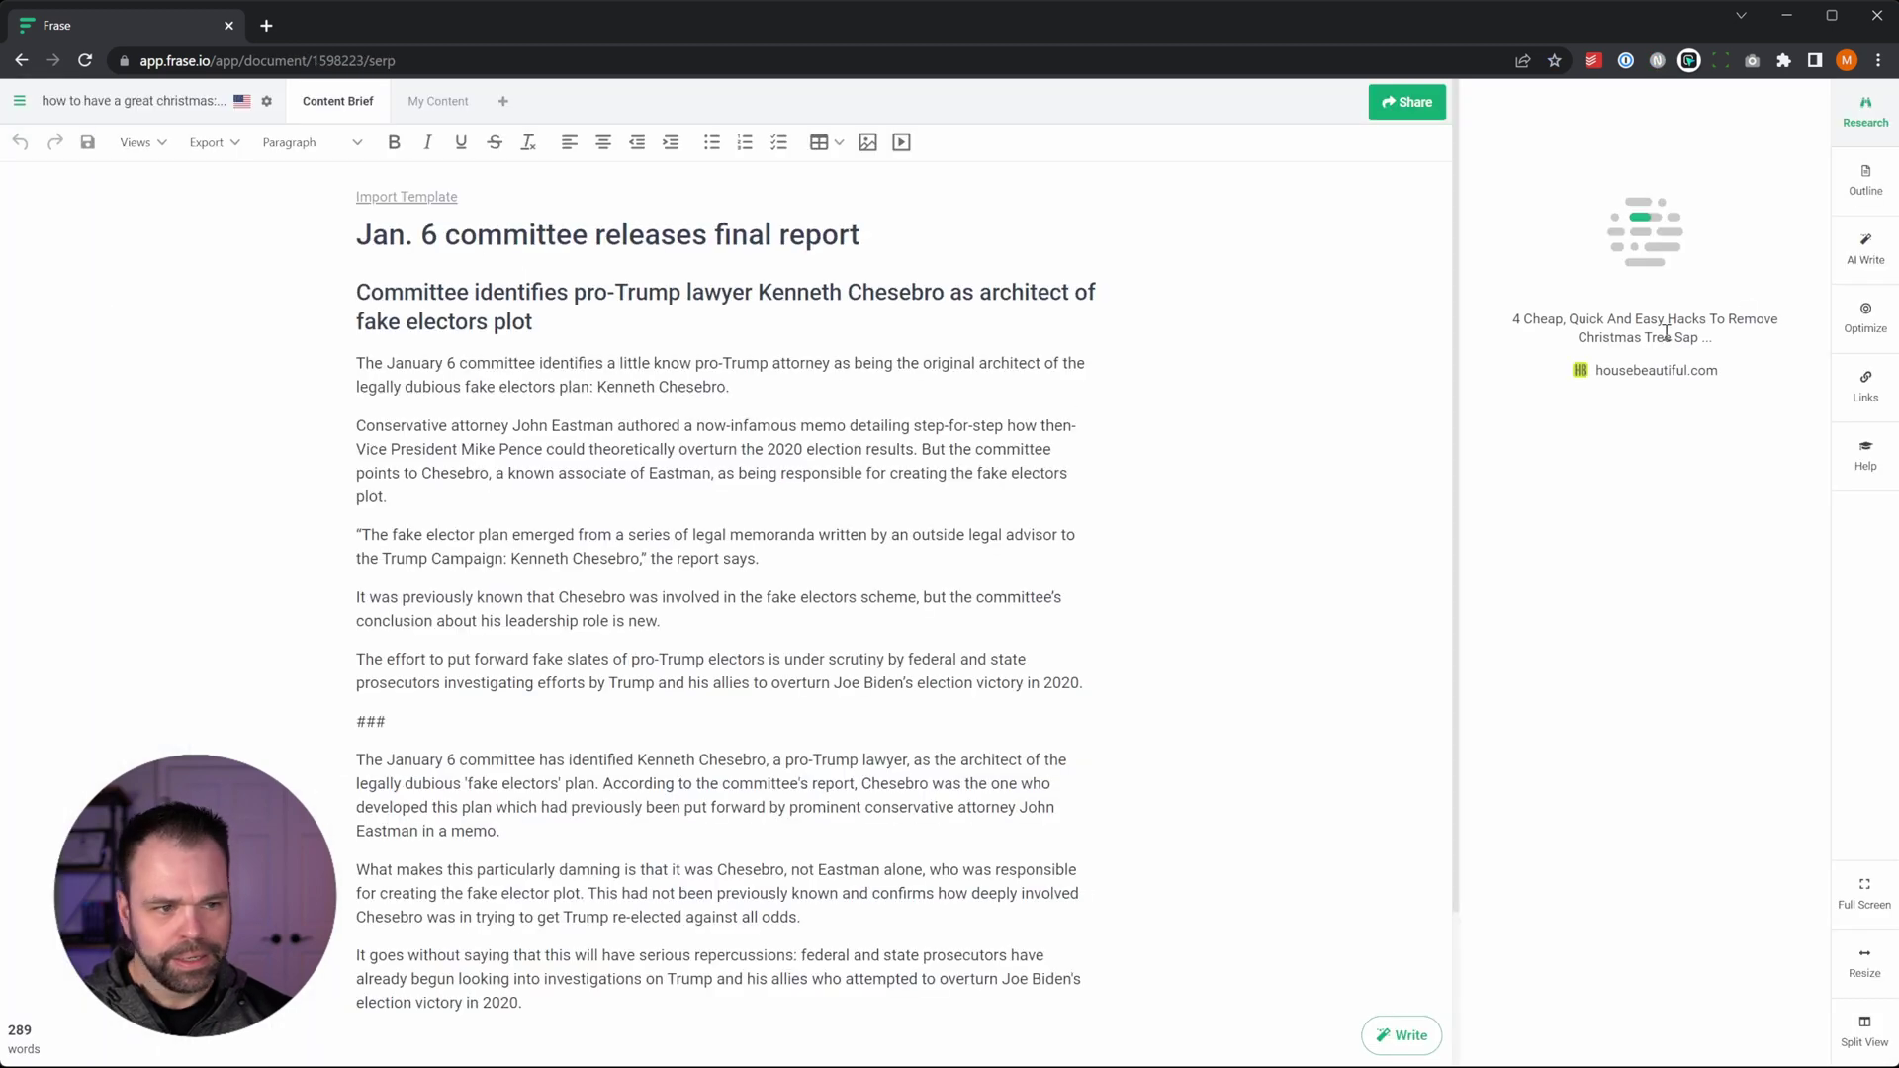
pyautogui.click(1865, 249)
pyautogui.click(1615, 101)
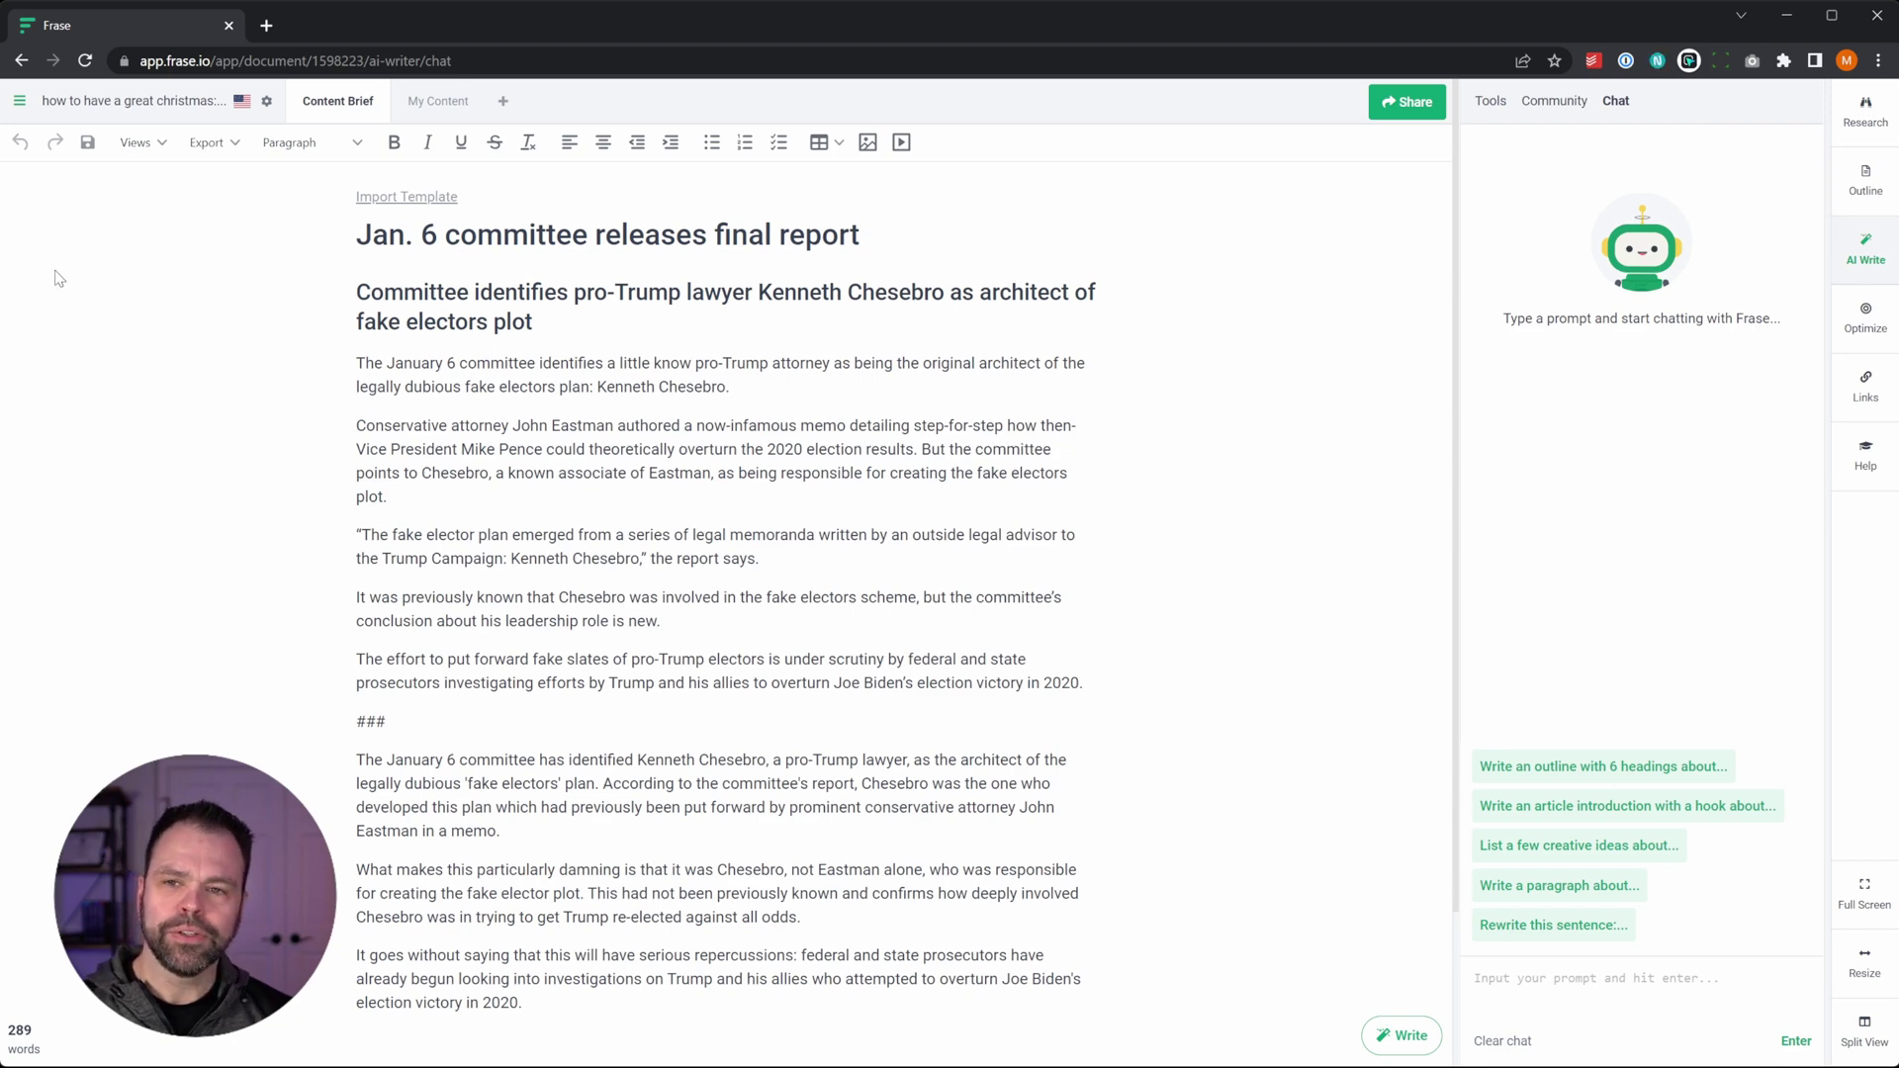
# - Reopen the "how to write a good listicle" document and review the conversation history in its AI chat
pyautogui.click(19, 102)
pyautogui.click(39, 119)
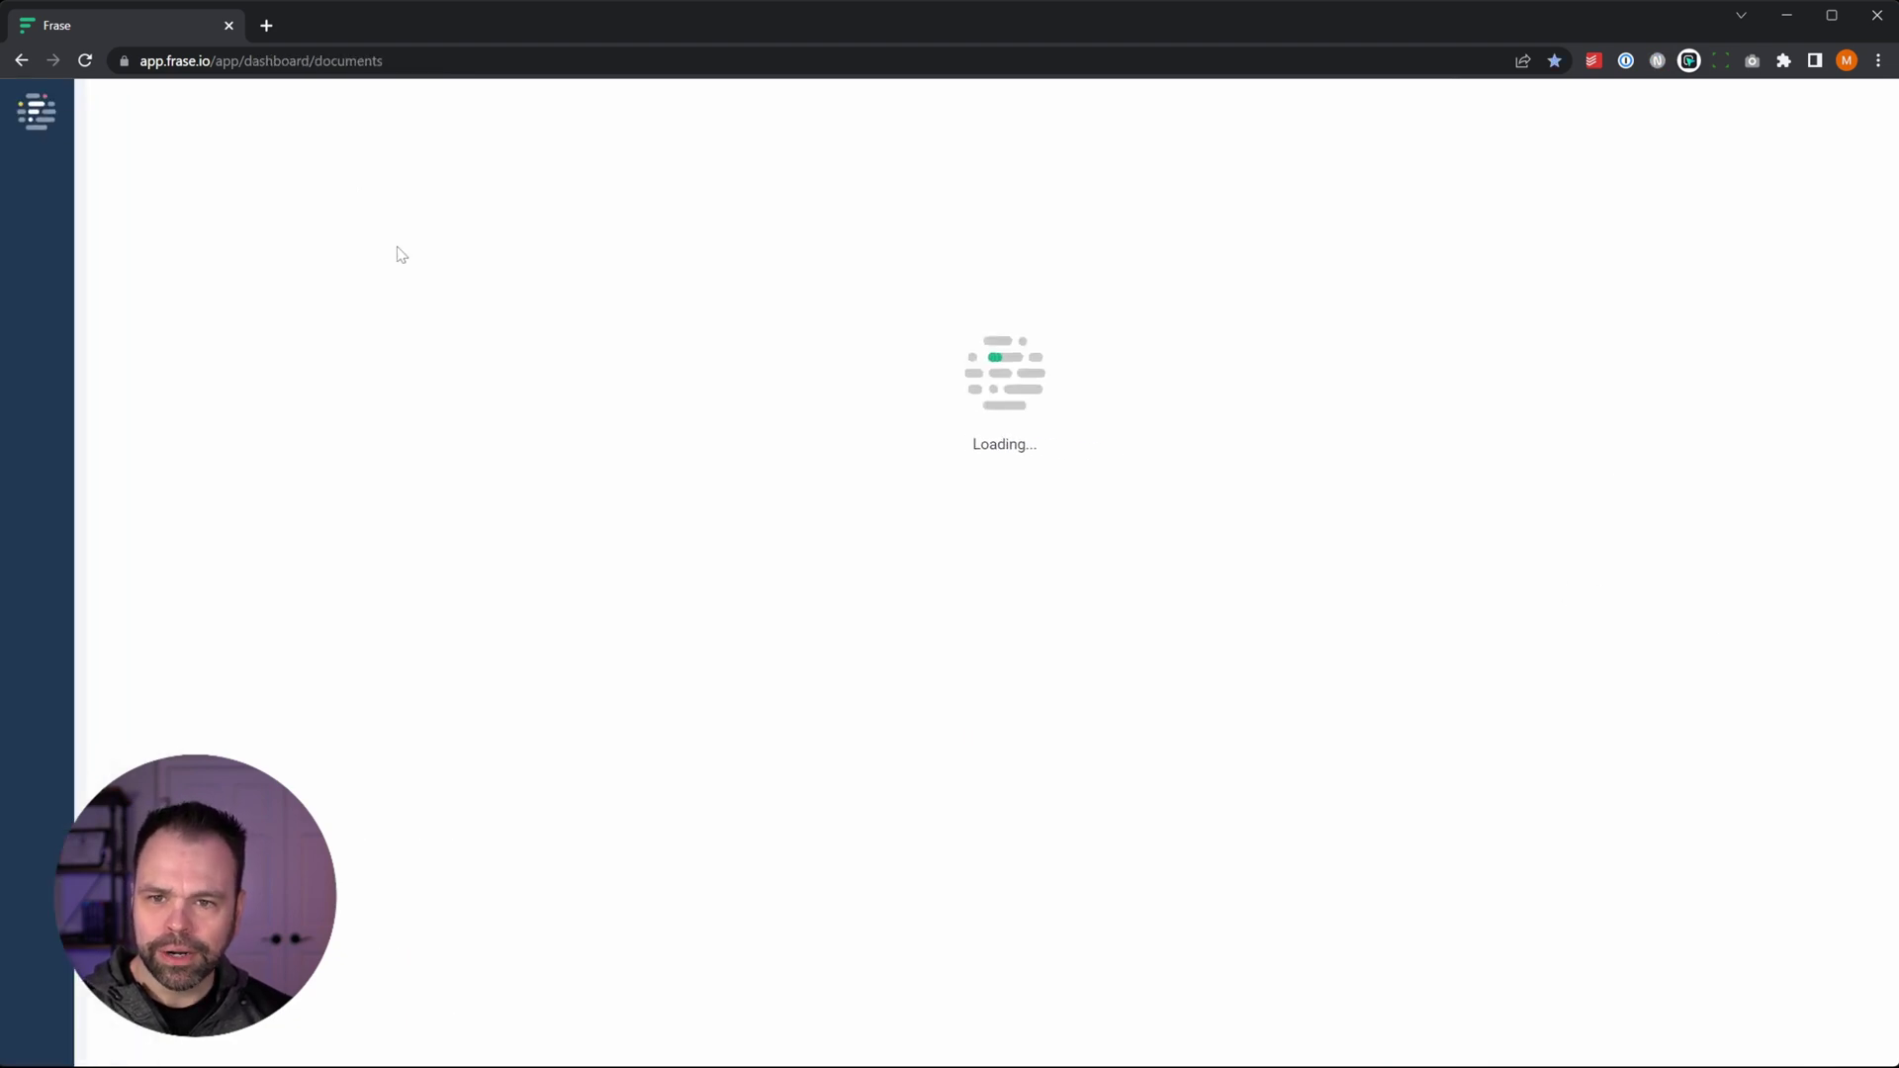
pyautogui.click(543, 212)
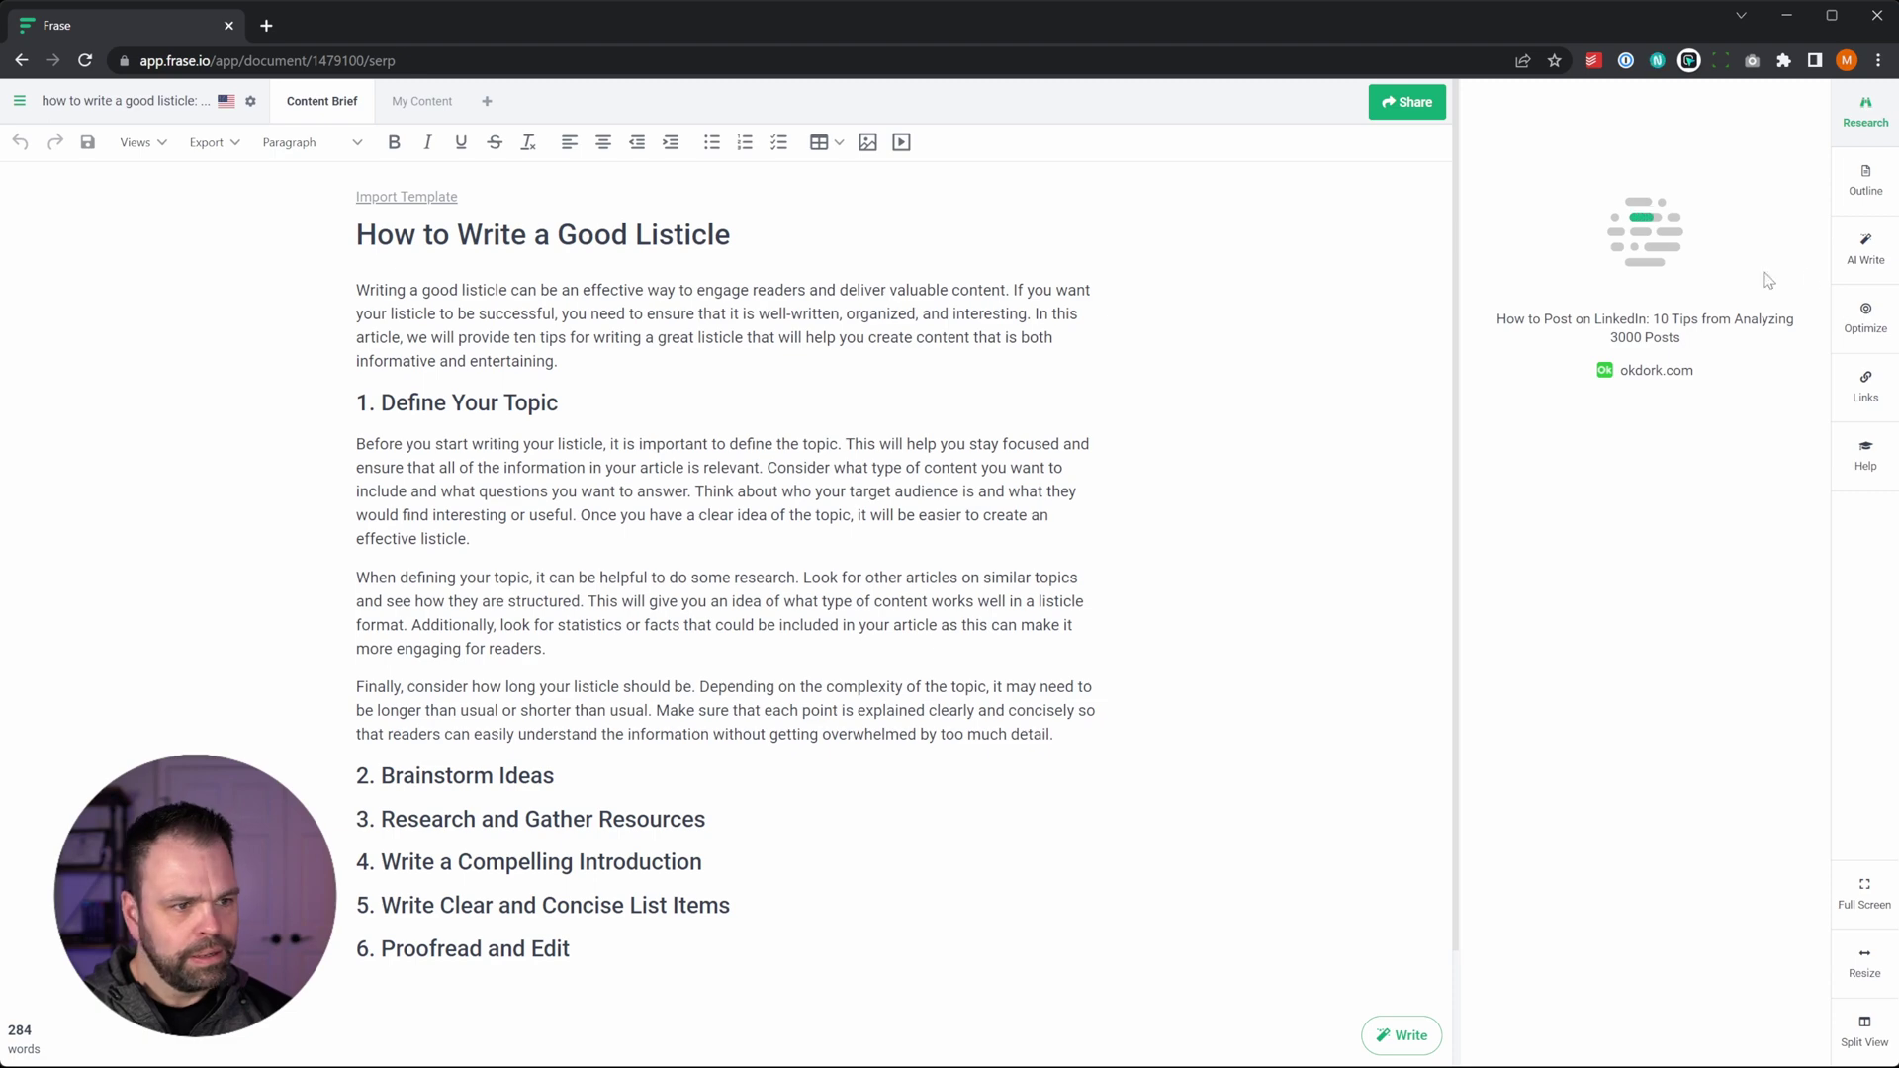
pyautogui.click(1615, 103)
pyautogui.scroll(-10, 1620, 756)
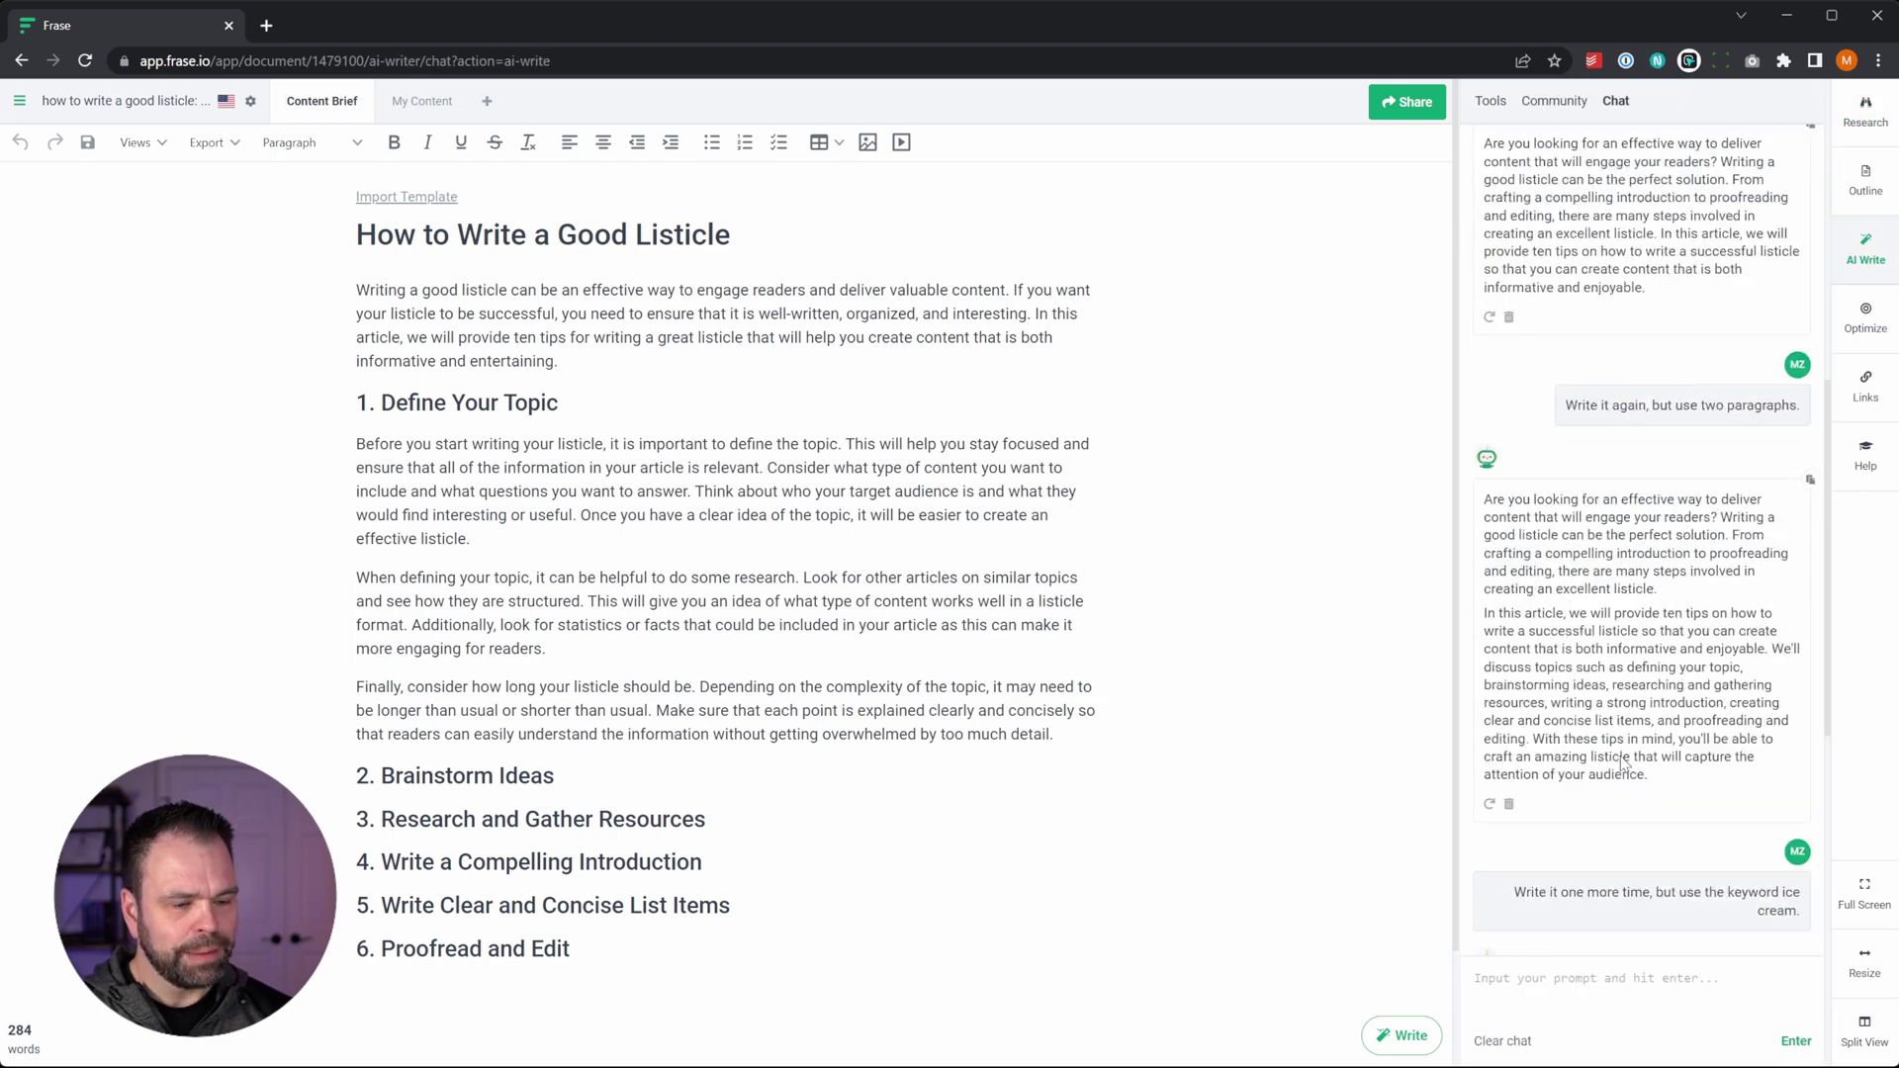
pyautogui.scroll(10, 1703, 806)
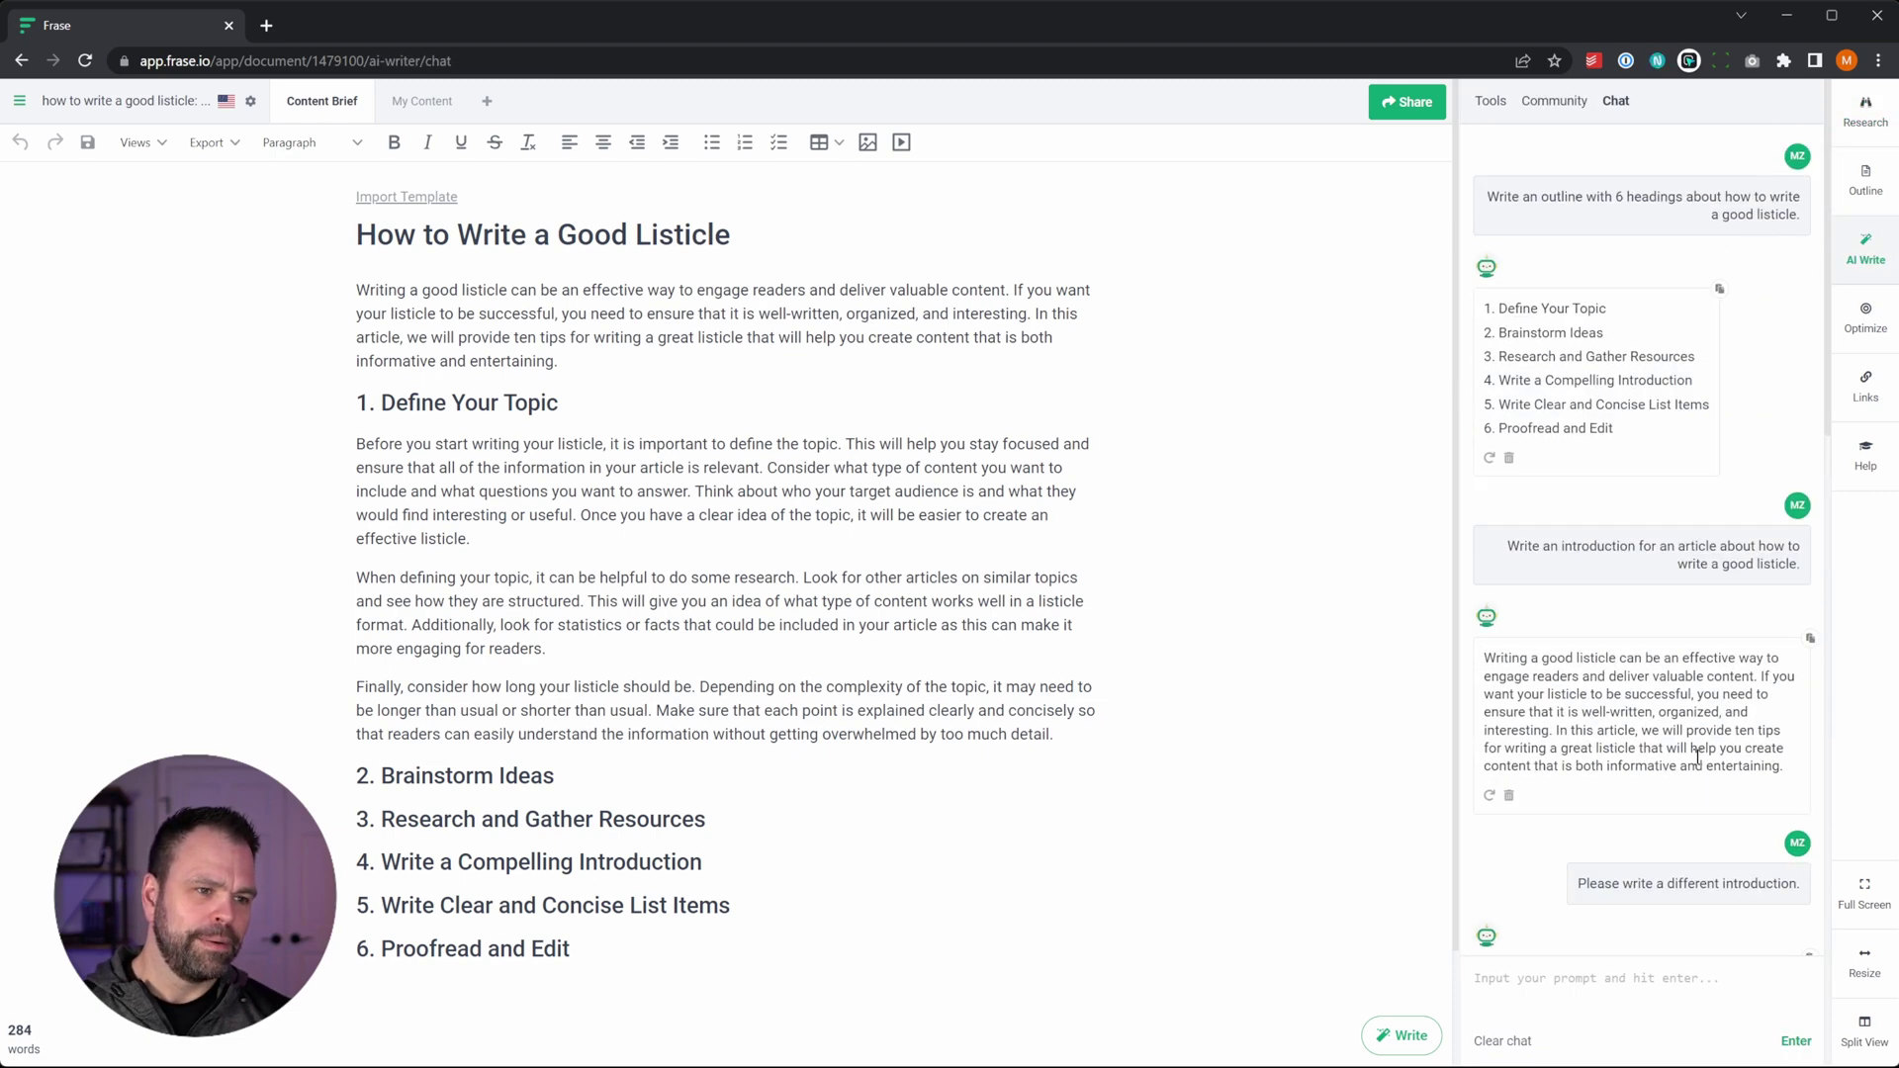